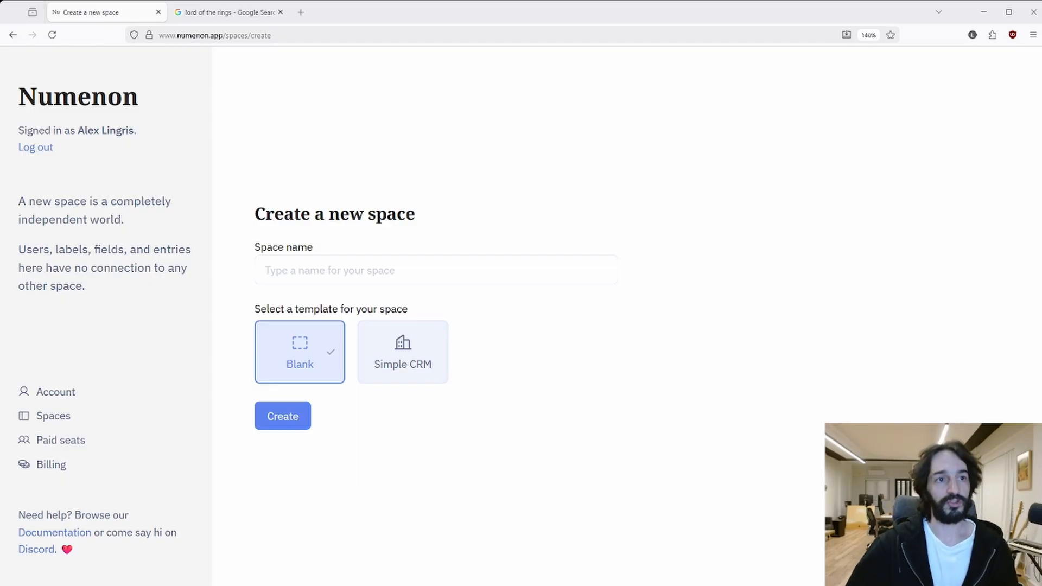
Step: Create a new space named Movie Watchlist using the Blank template
{"action": "left_click", "coordinate": [396, 265]}
{"action": "type", "text": "Movi"}
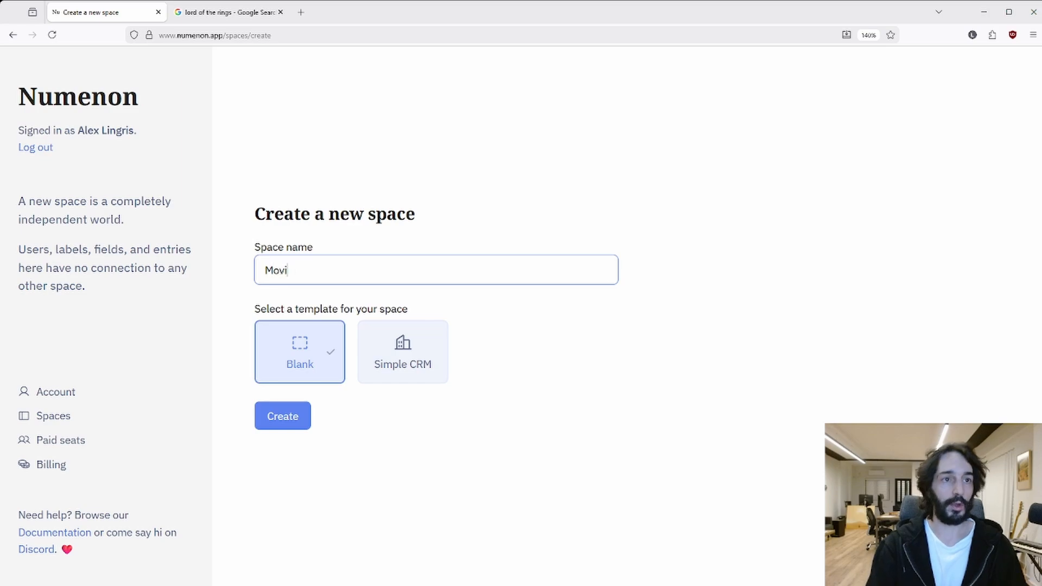
{"action": "type", "text": "e Watc"}
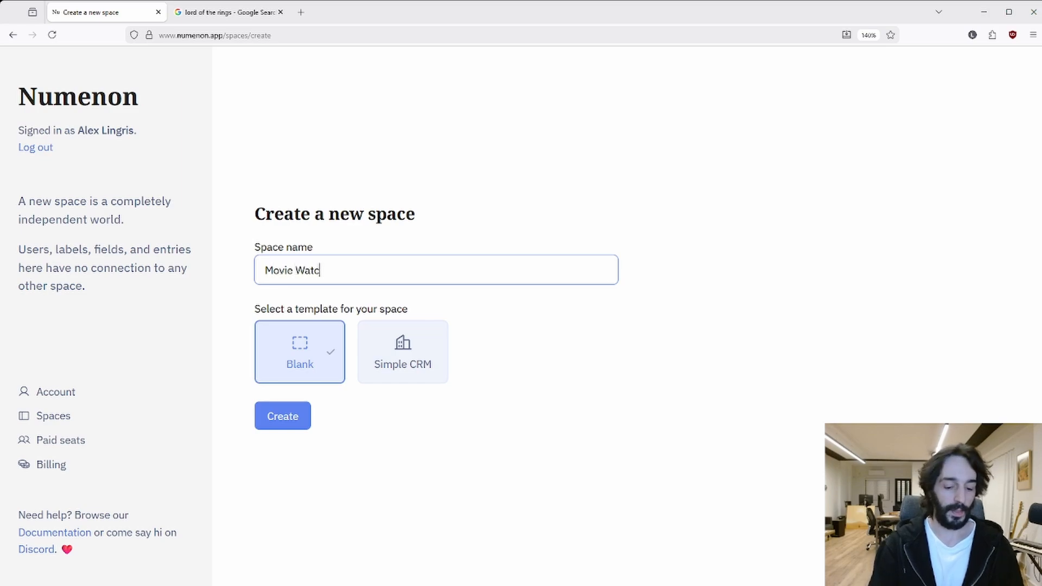
{"action": "type", "text": "hlist"}
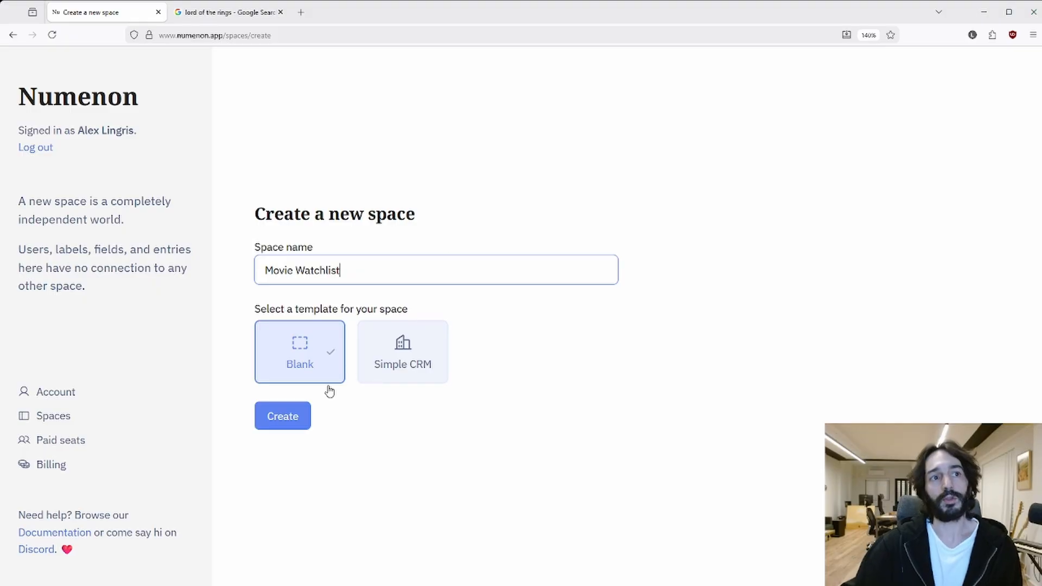
{"action": "left_click", "coordinate": [307, 420]}
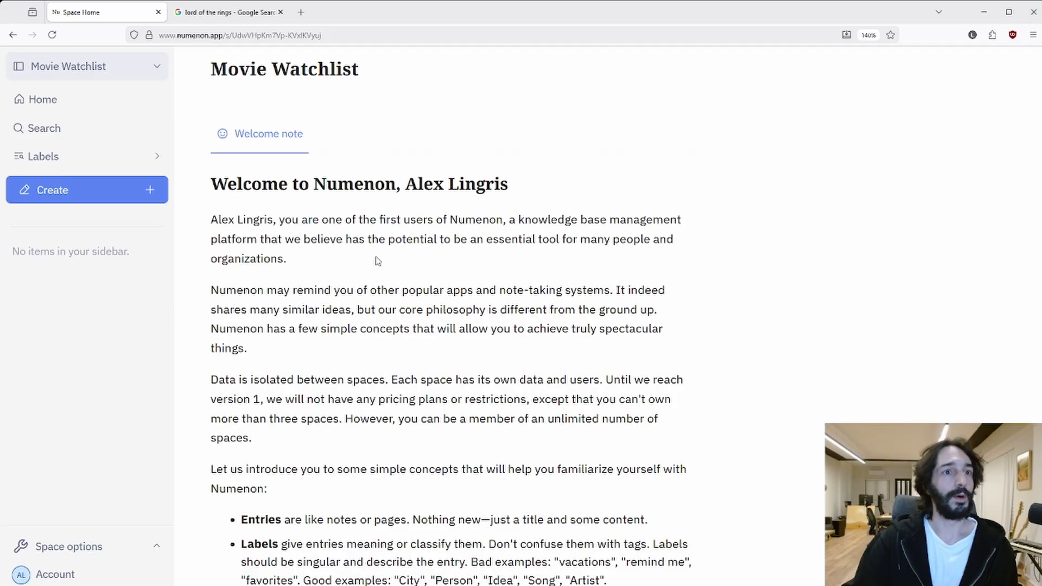
Step: Skim the welcome note and create a new entry named "Lord of the rings" in the space
{"action": "scroll", "coordinate": [320, 233], "scroll_direction": "down", "scroll_amount": 5}
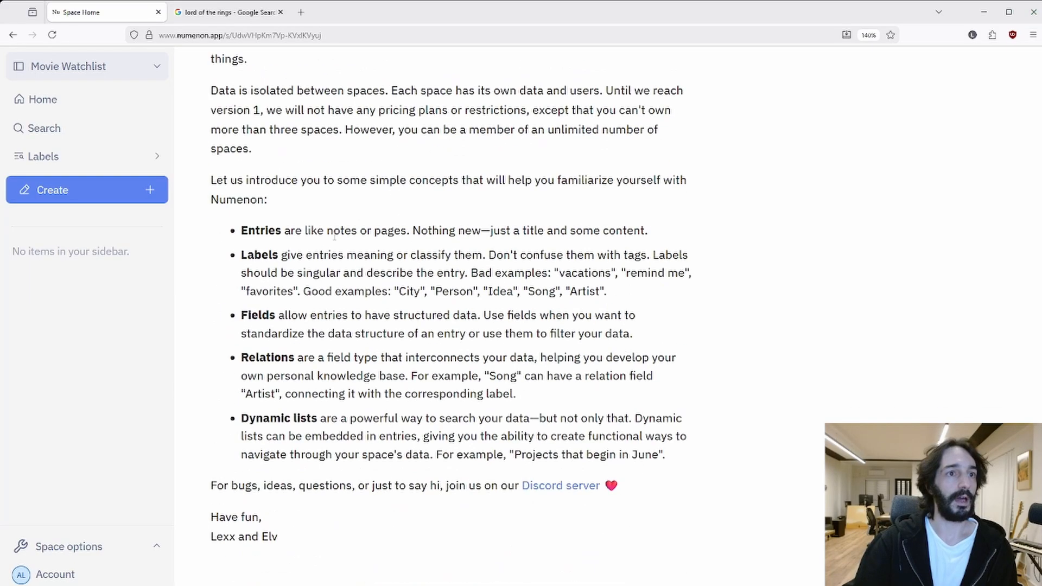
{"action": "scroll", "coordinate": [353, 242], "scroll_direction": "up", "scroll_amount": 5}
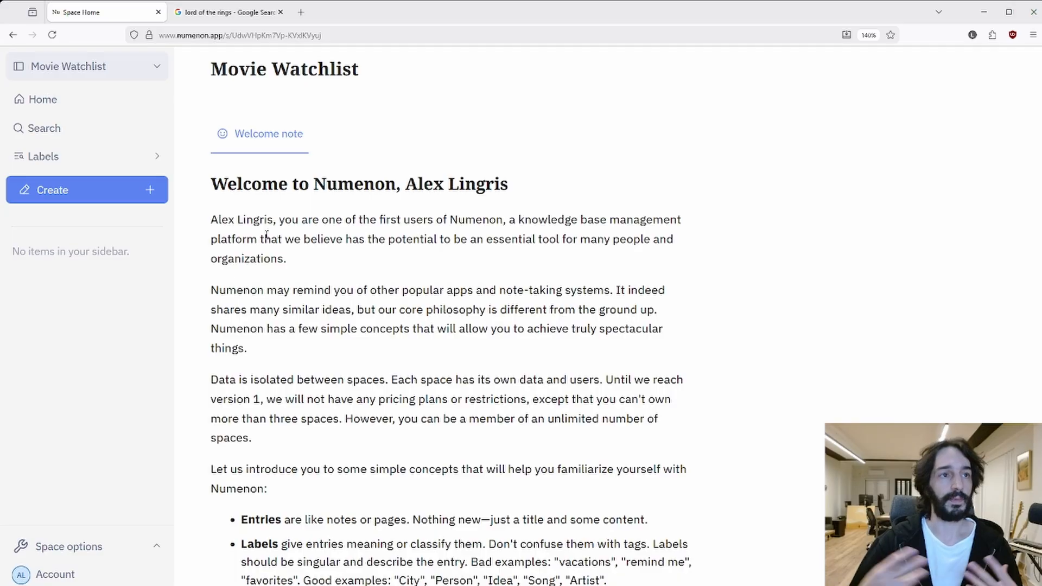
{"action": "left_click", "coordinate": [98, 197]}
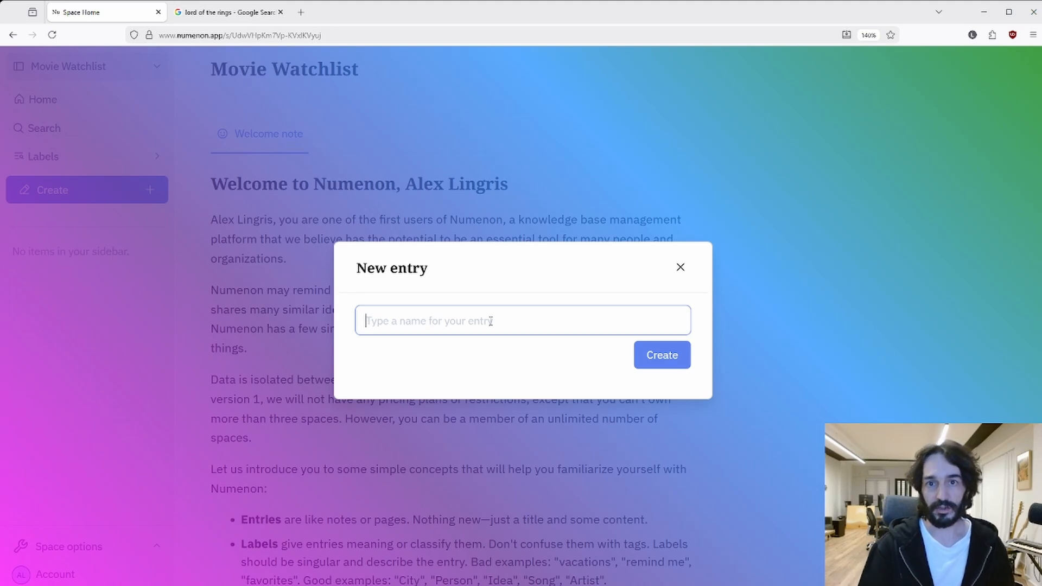
{"action": "type", "text": "Lor"}
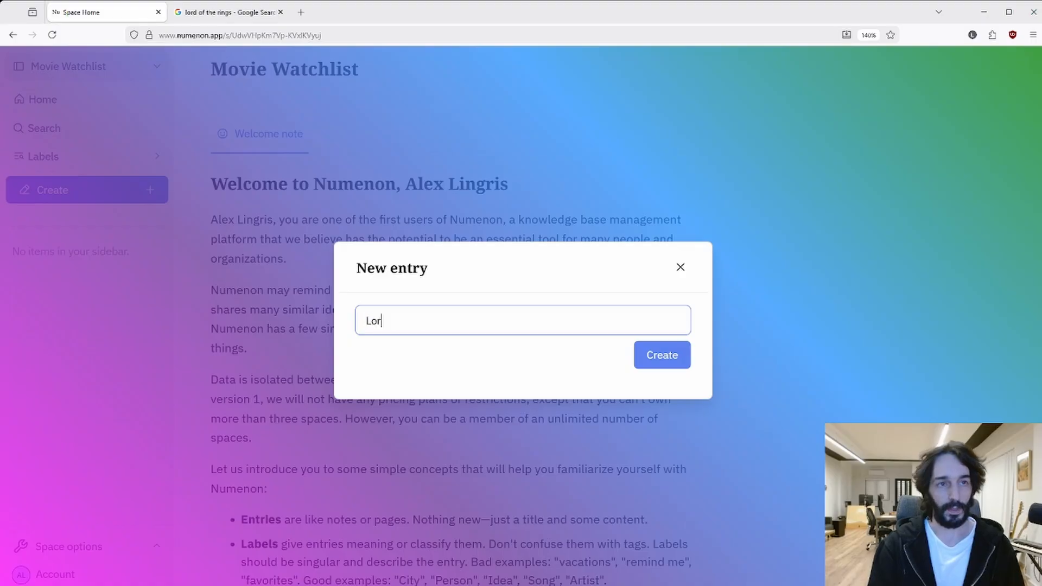
{"action": "type", "text": "d of the rings"}
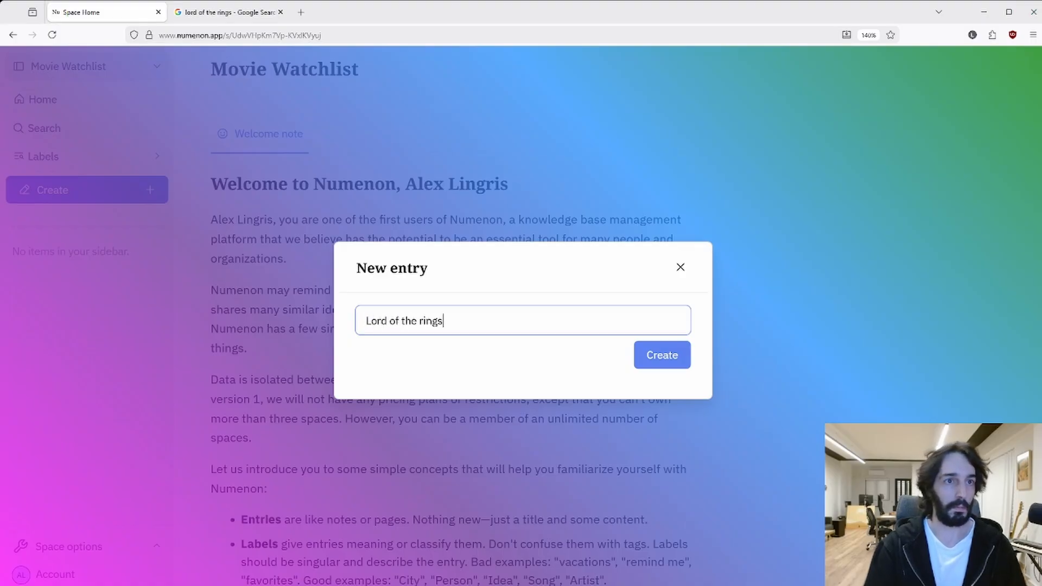
{"action": "left_click", "coordinate": [642, 359]}
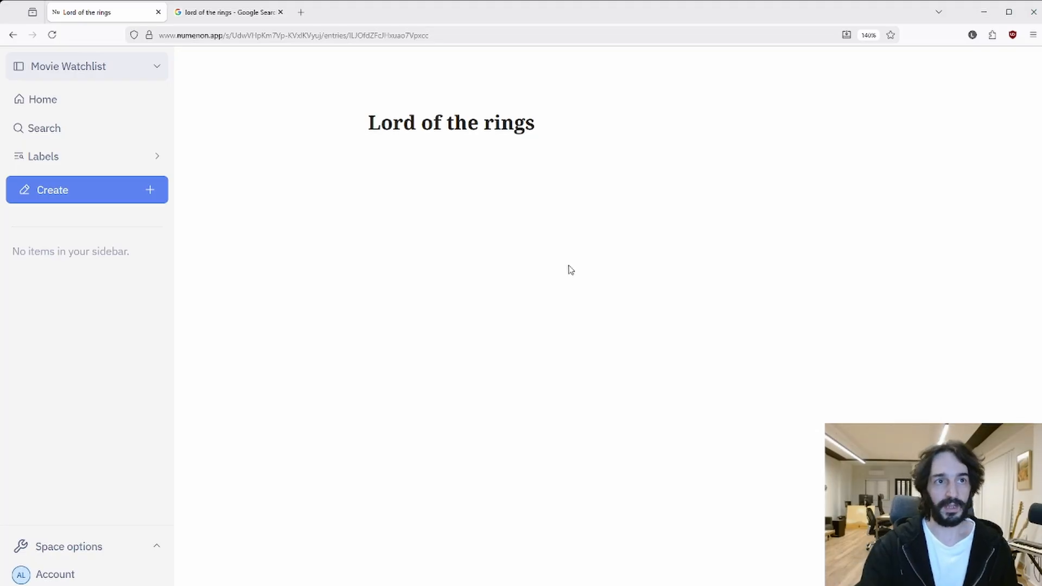
Step: Create a new label Movie and assign it to the "Lord of the rings" entry
{"action": "mouse_move", "coordinate": [477, 135]}
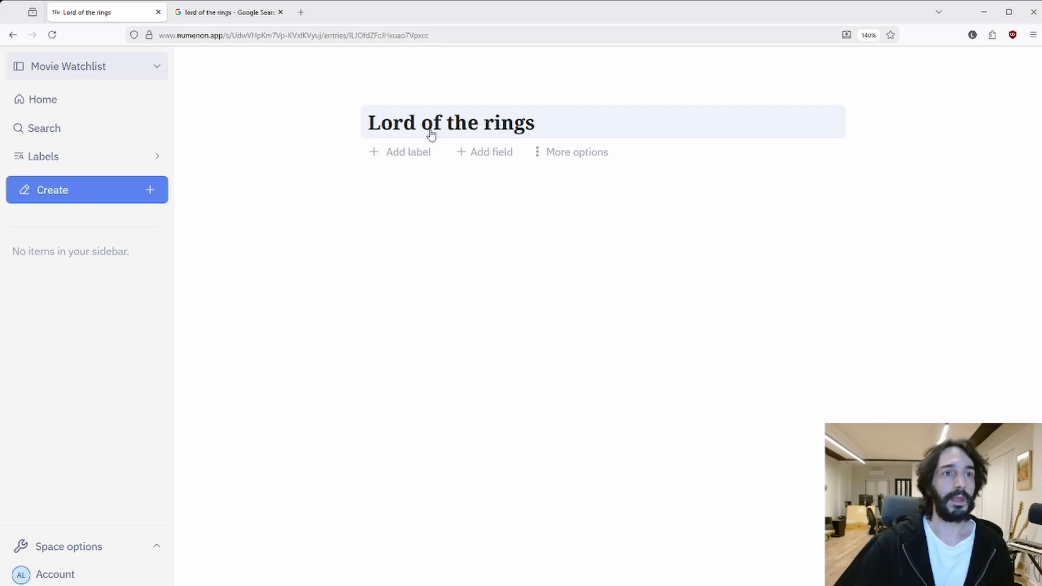
{"action": "left_click", "coordinate": [406, 152]}
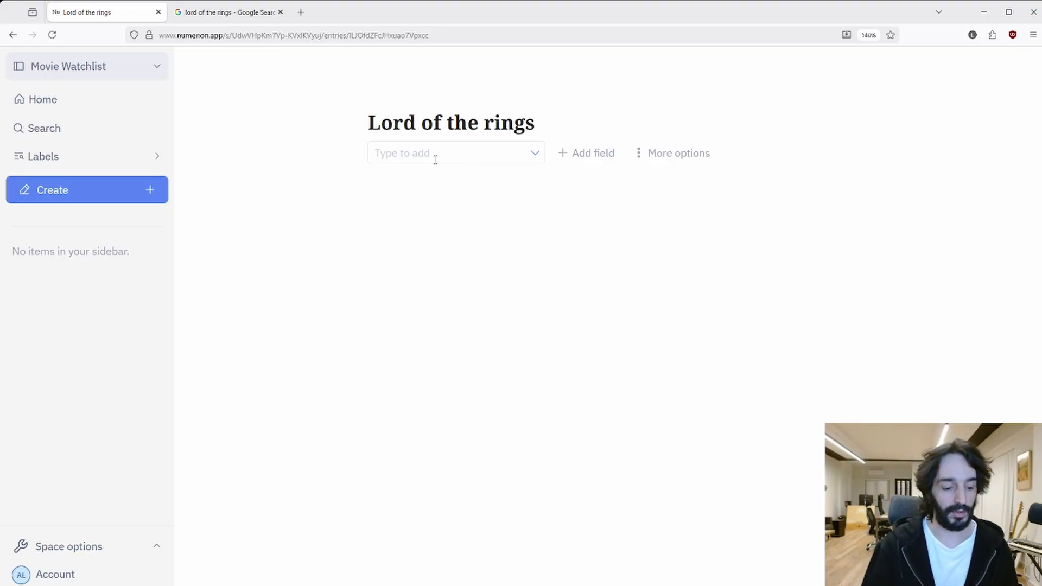
{"action": "type", "text": "Movie"}
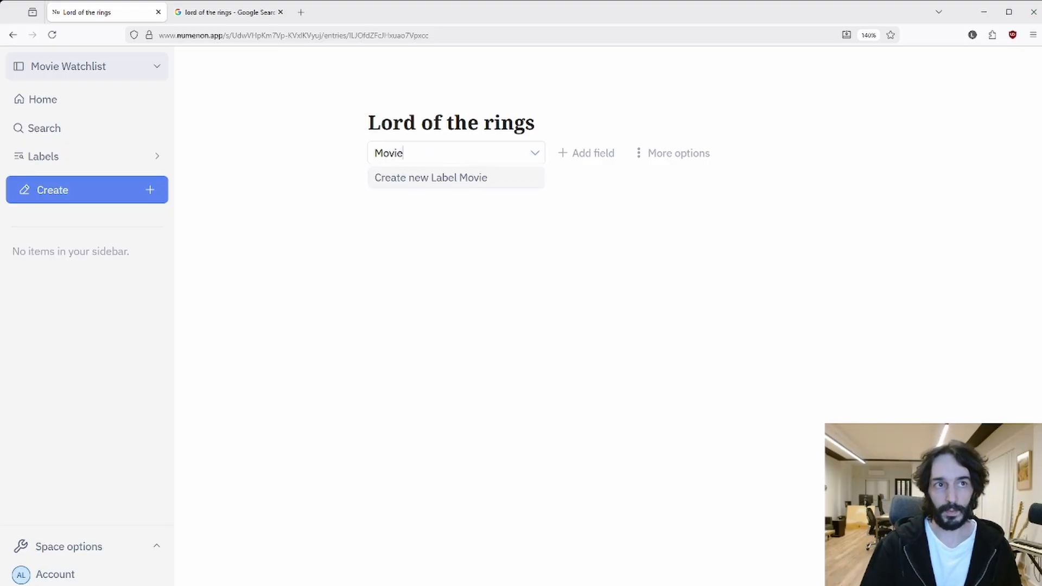
{"action": "key", "text": "Return"}
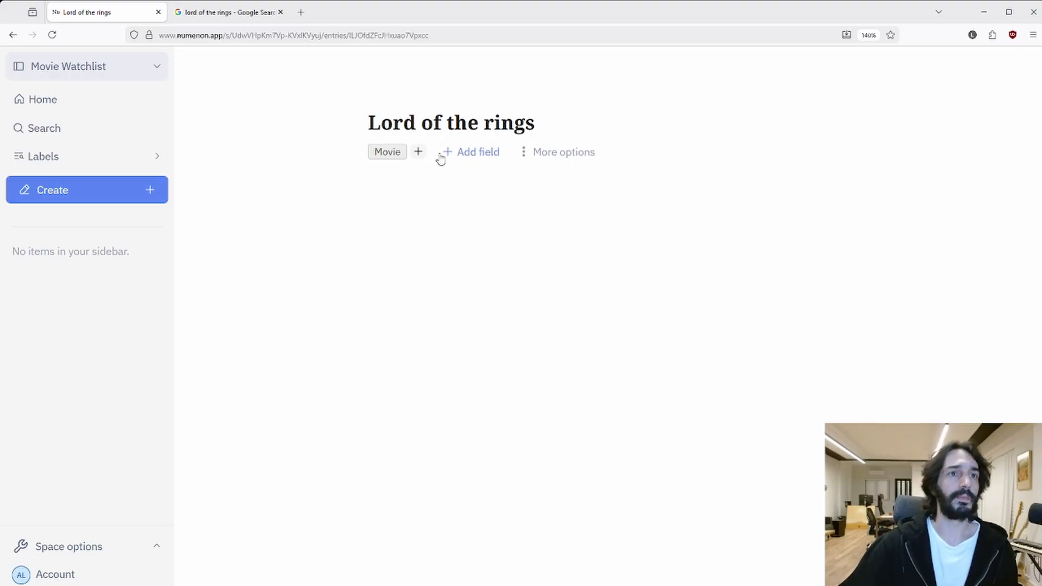
Step: Add a Number field named Rating to the "Lord of the rings" entry and set it to 96
{"action": "left_click", "coordinate": [478, 158]}
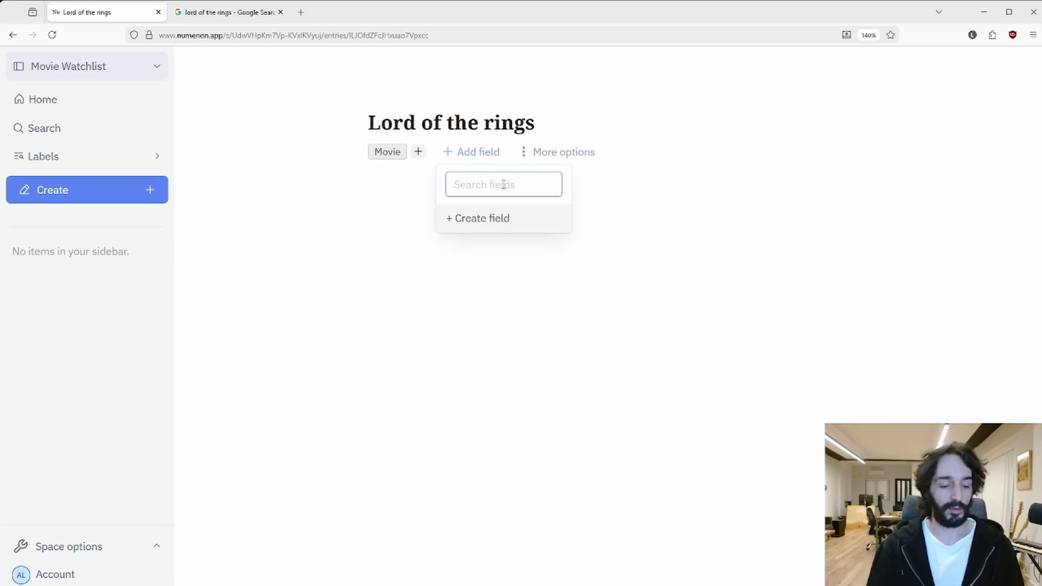
{"action": "type", "text": "Rating"}
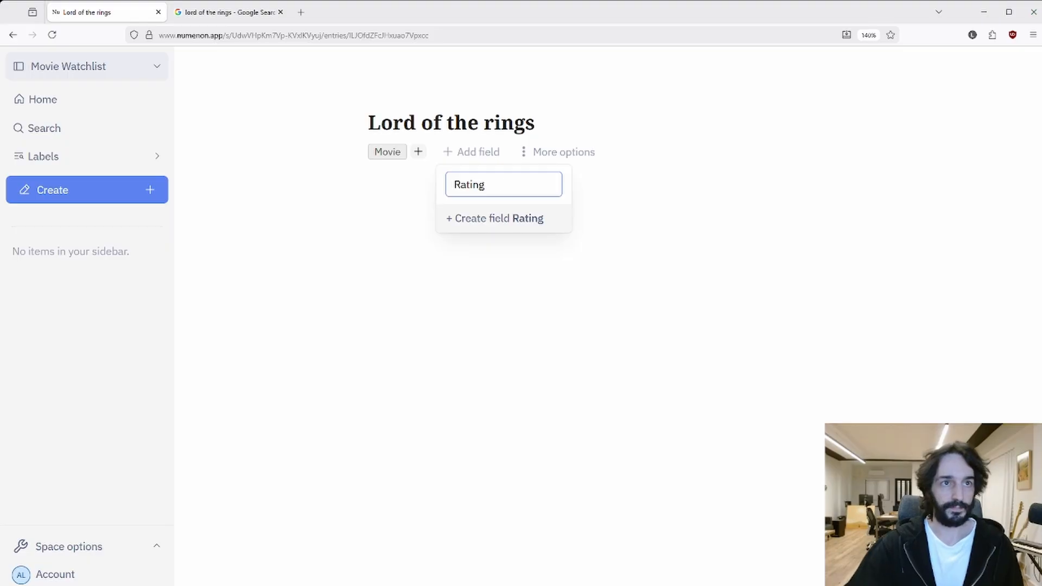
{"action": "left_click", "coordinate": [502, 220]}
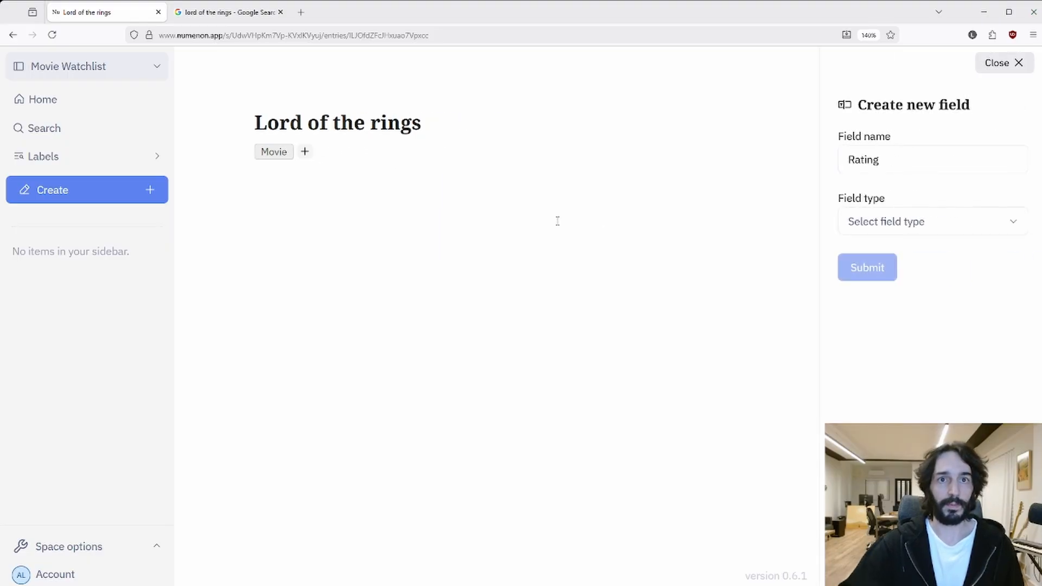
{"action": "left_click", "coordinate": [850, 220]}
{"action": "left_click", "coordinate": [913, 377]}
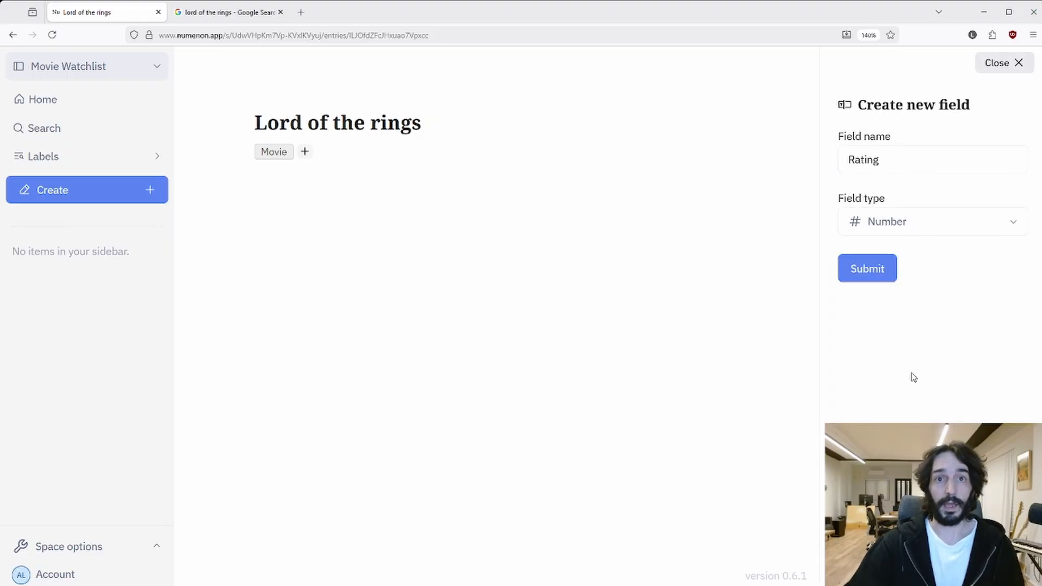
{"action": "left_click", "coordinate": [885, 271]}
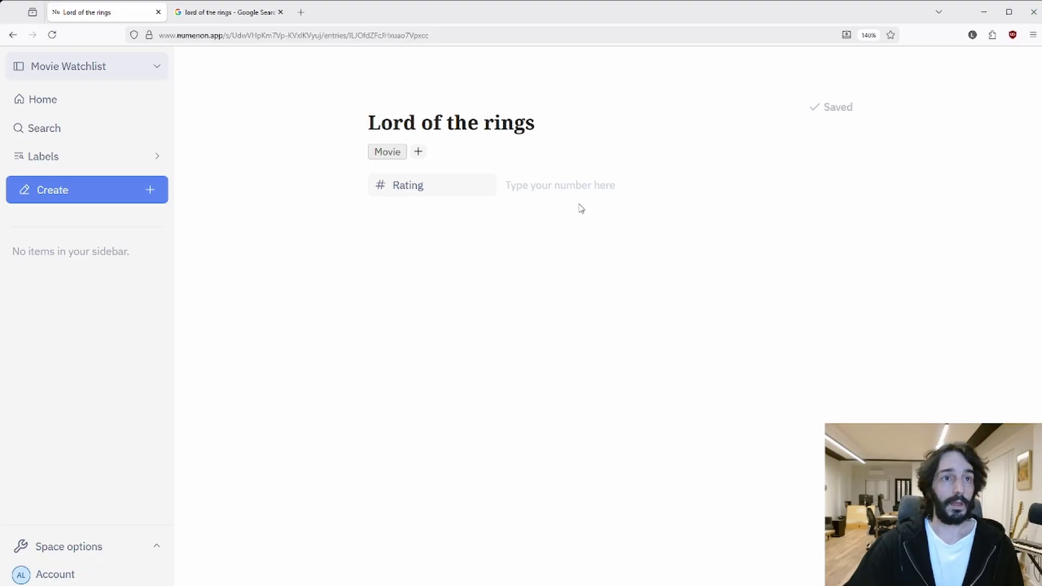
{"action": "left_click", "coordinate": [544, 187]}
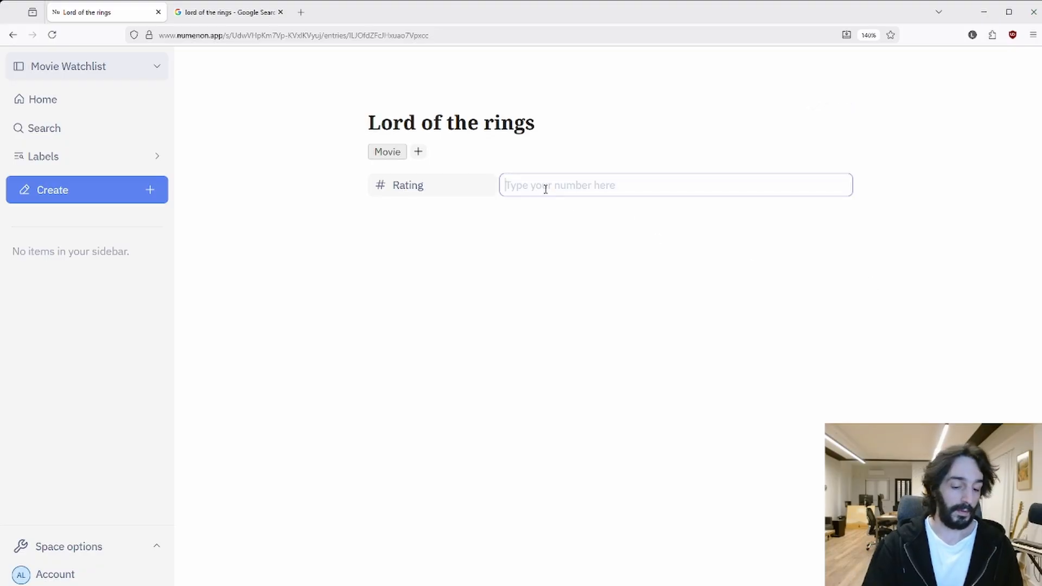
{"action": "type", "text": "96"}
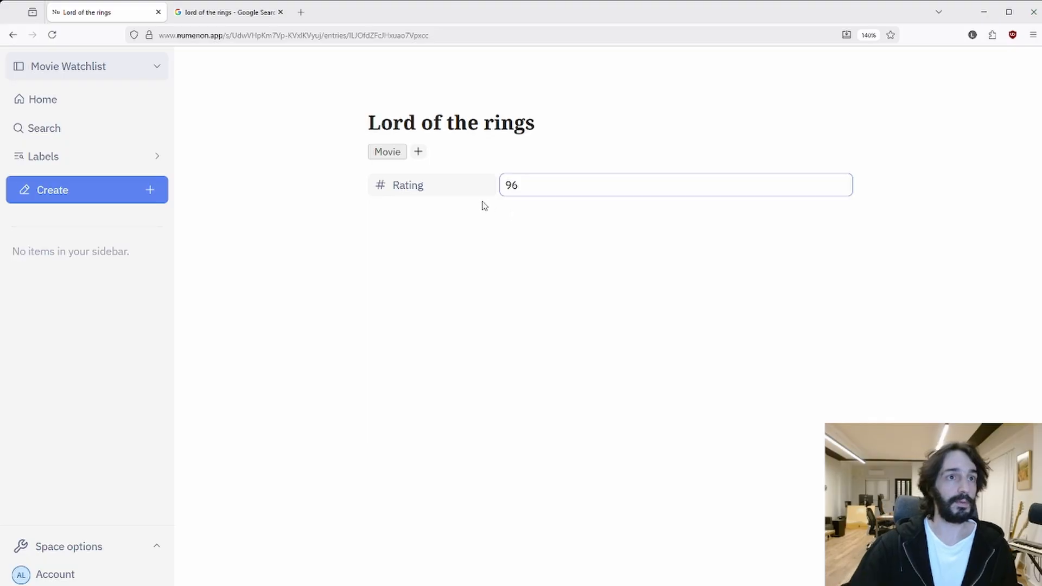
Step: Add a Number field named Year to the "Lord of the rings" entry and set it to 2001
{"action": "left_click", "coordinate": [460, 152]}
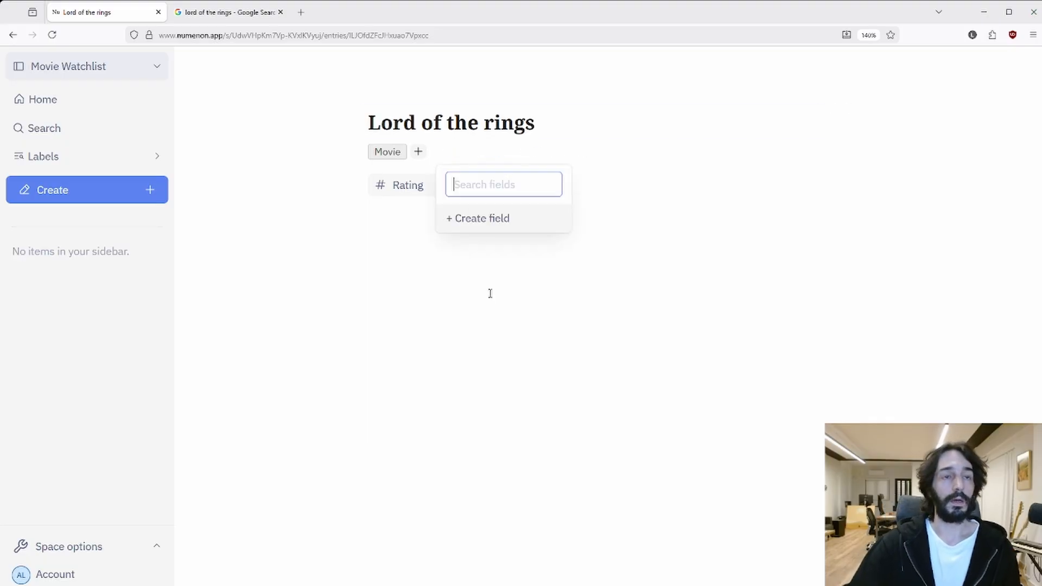
{"action": "type", "text": "Year"}
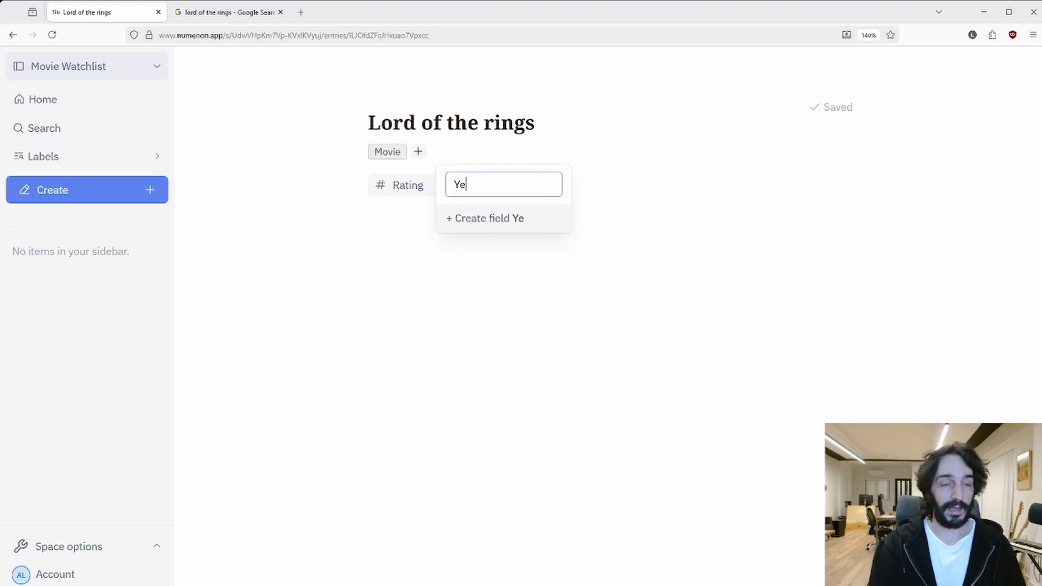
{"action": "left_click", "coordinate": [507, 231]}
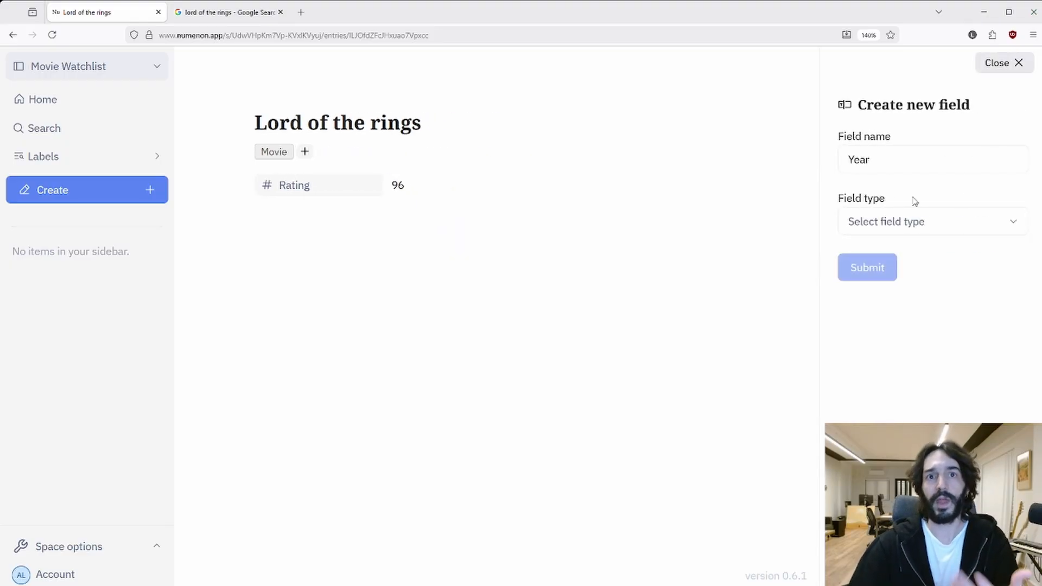
{"action": "left_click", "coordinate": [952, 235]}
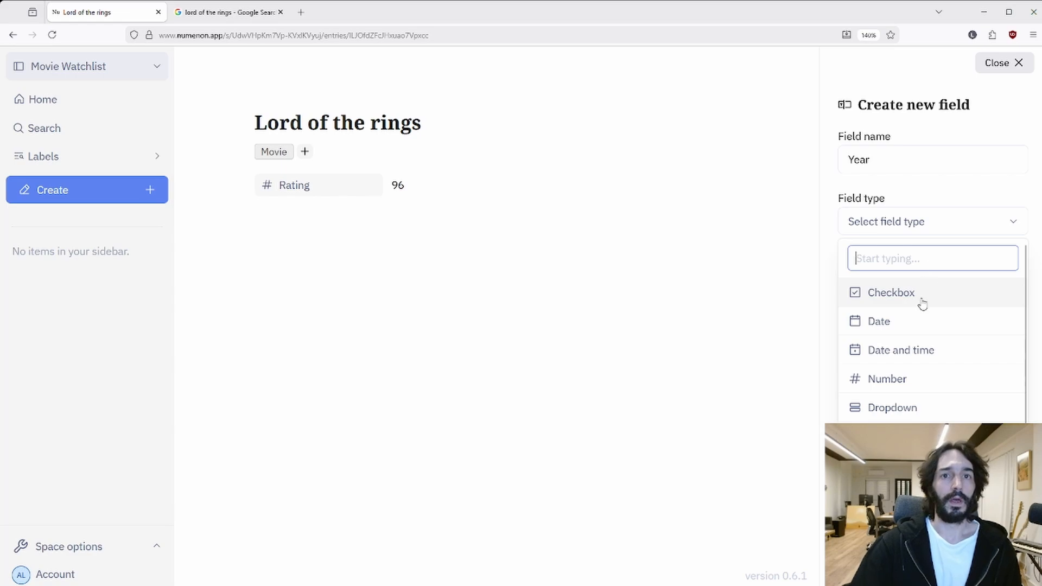
{"action": "left_click", "coordinate": [900, 377]}
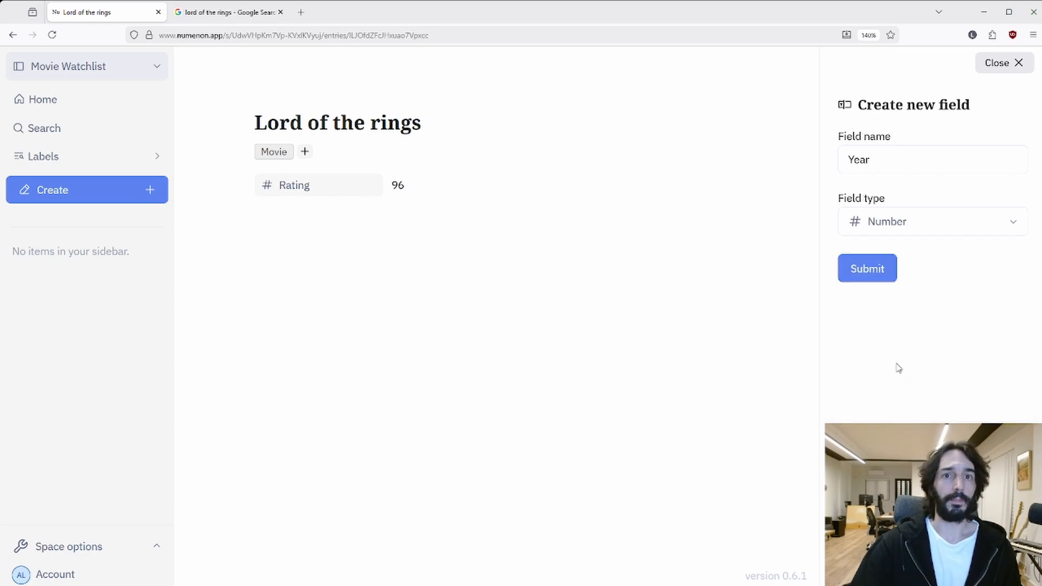
{"action": "left_click", "coordinate": [880, 279]}
{"action": "left_click", "coordinate": [546, 216]}
{"action": "type", "text": "2"}
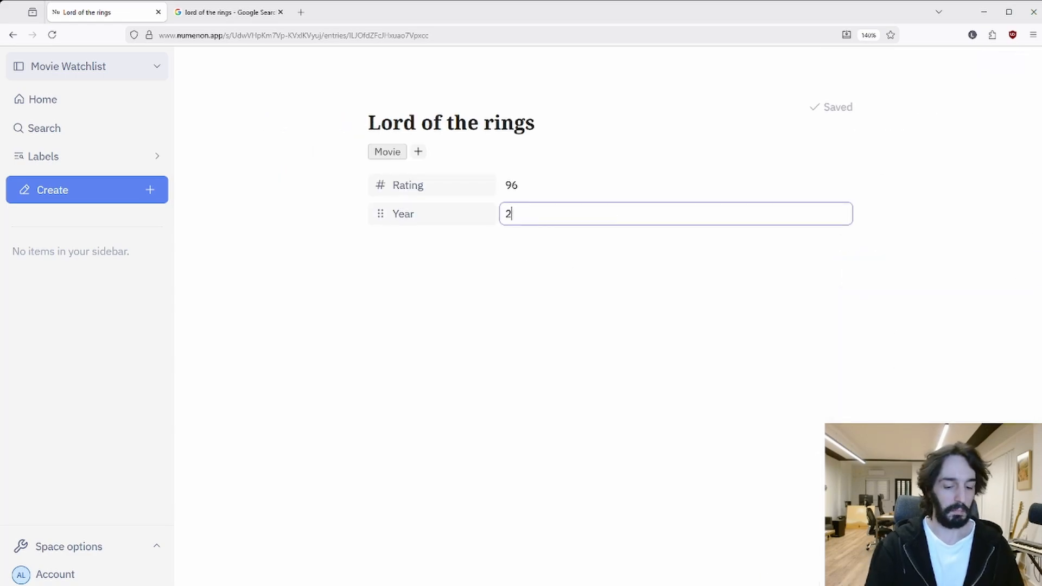
{"action": "type", "text": "001"}
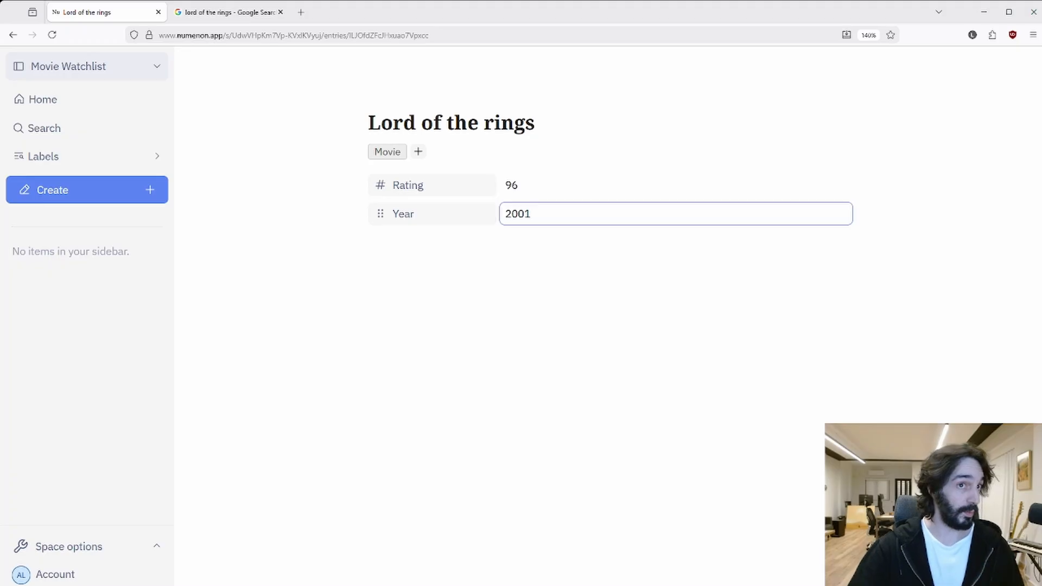
{"action": "left_click", "coordinate": [511, 294]}
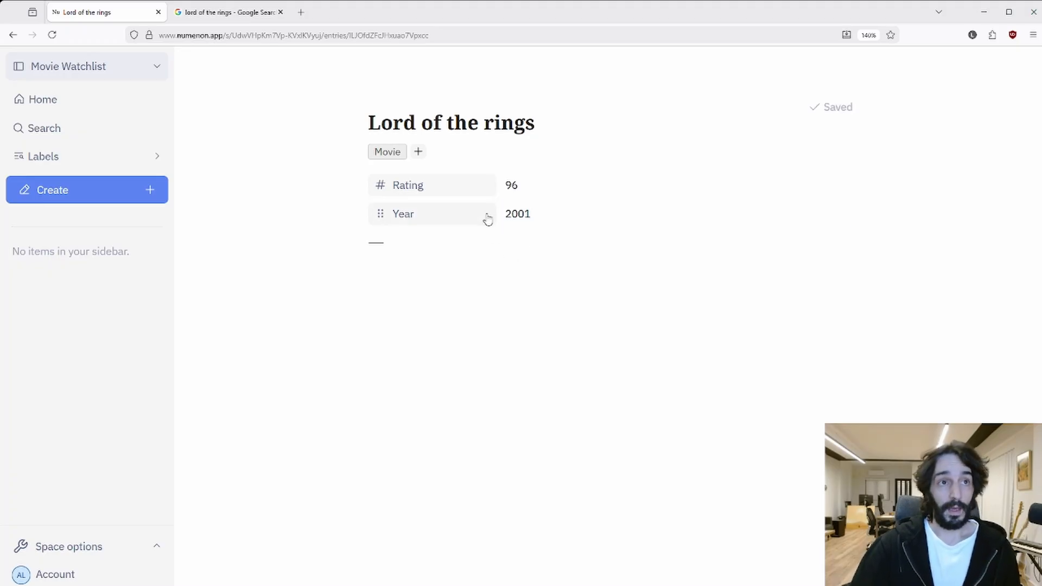
Step: Add a Dropdown field named Genre to the "Lord of the rings" entry
{"action": "mouse_move", "coordinate": [466, 159]}
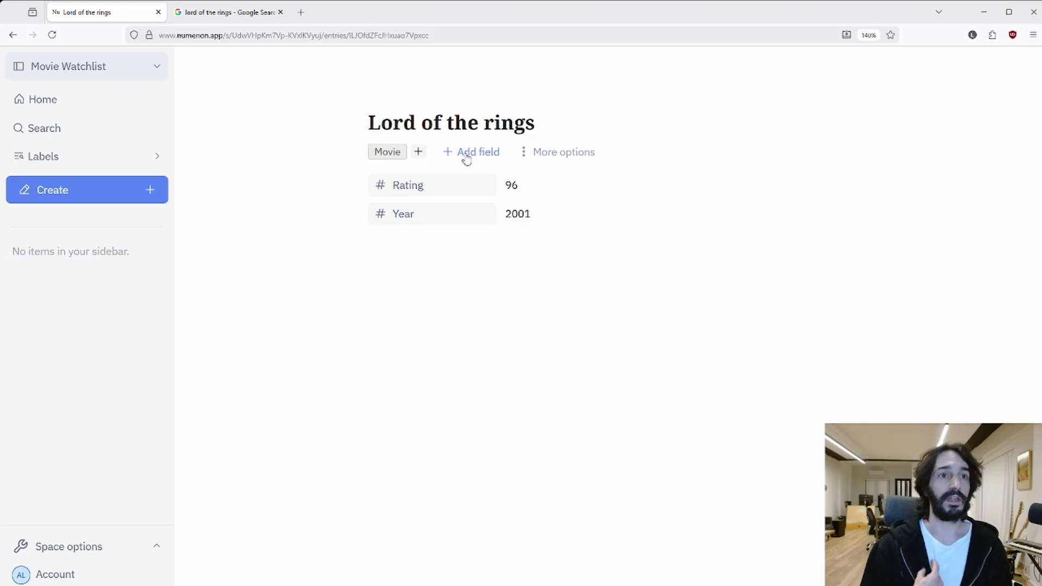
{"action": "left_click", "coordinate": [467, 155]}
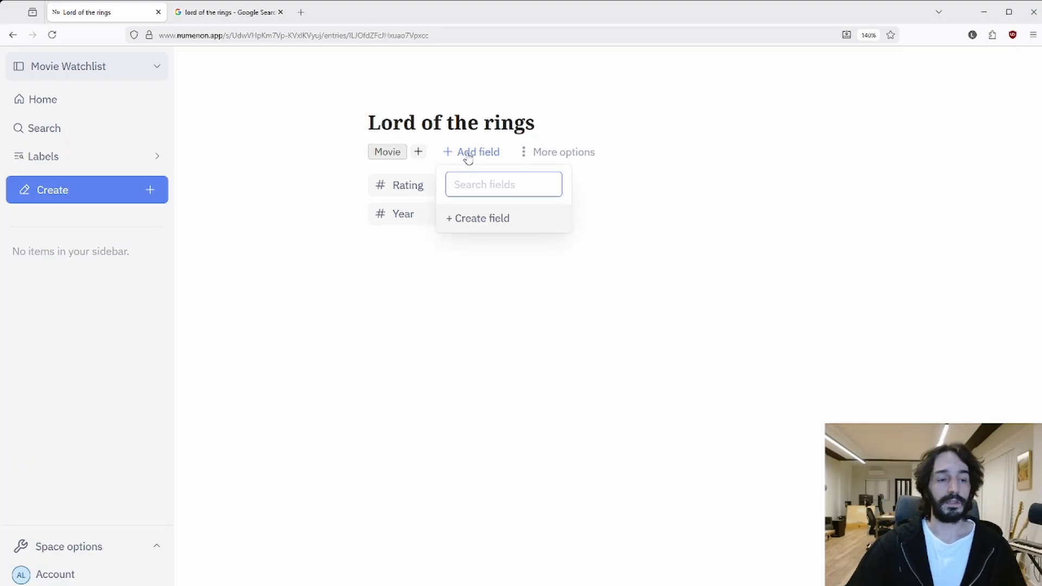
{"action": "type", "text": "Genre"}
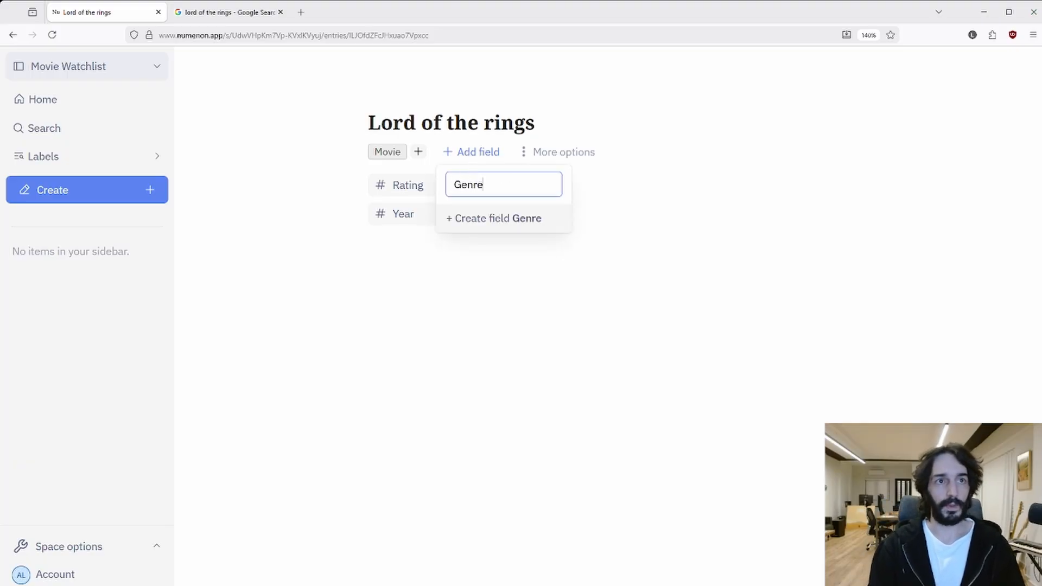
{"action": "left_click", "coordinate": [497, 220]}
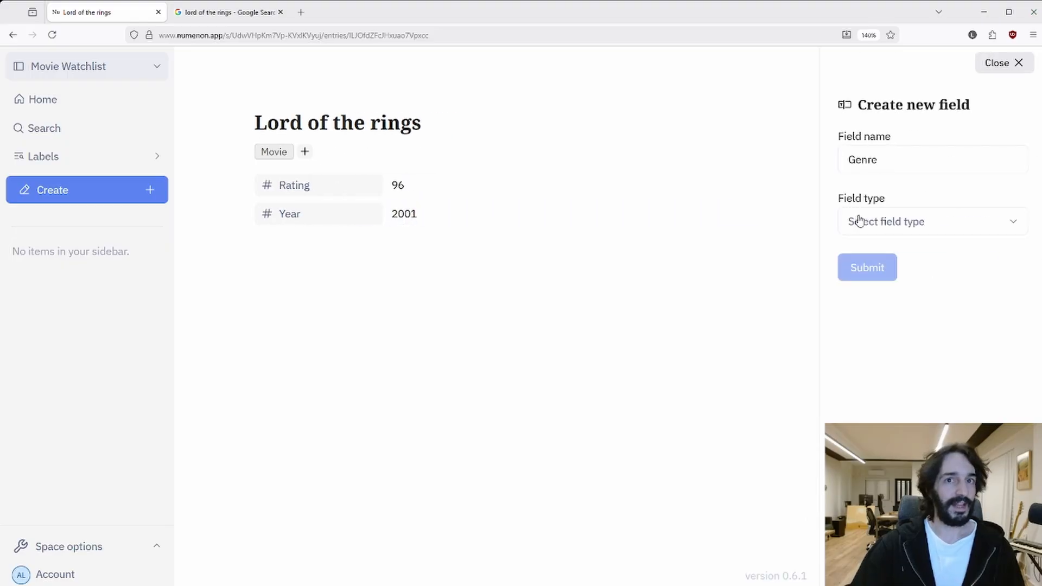
{"action": "left_click", "coordinate": [888, 226]}
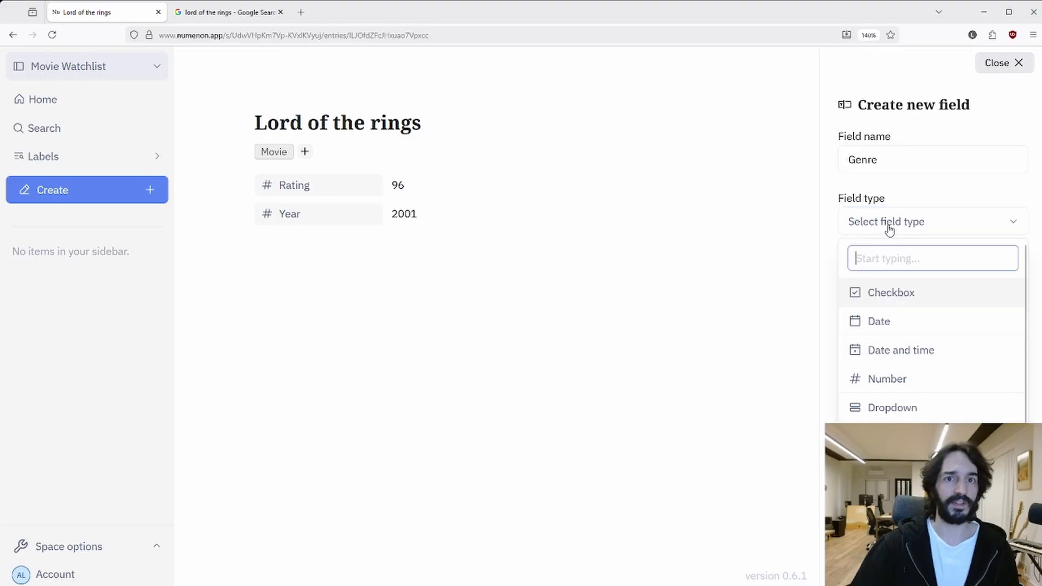
{"action": "left_click", "coordinate": [898, 407]}
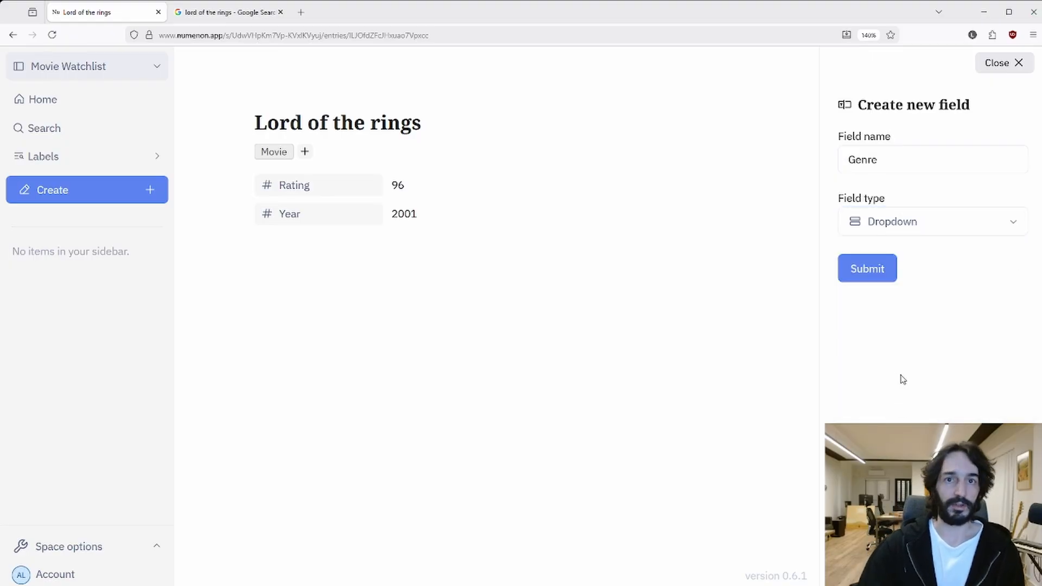
{"action": "left_click", "coordinate": [859, 262]}
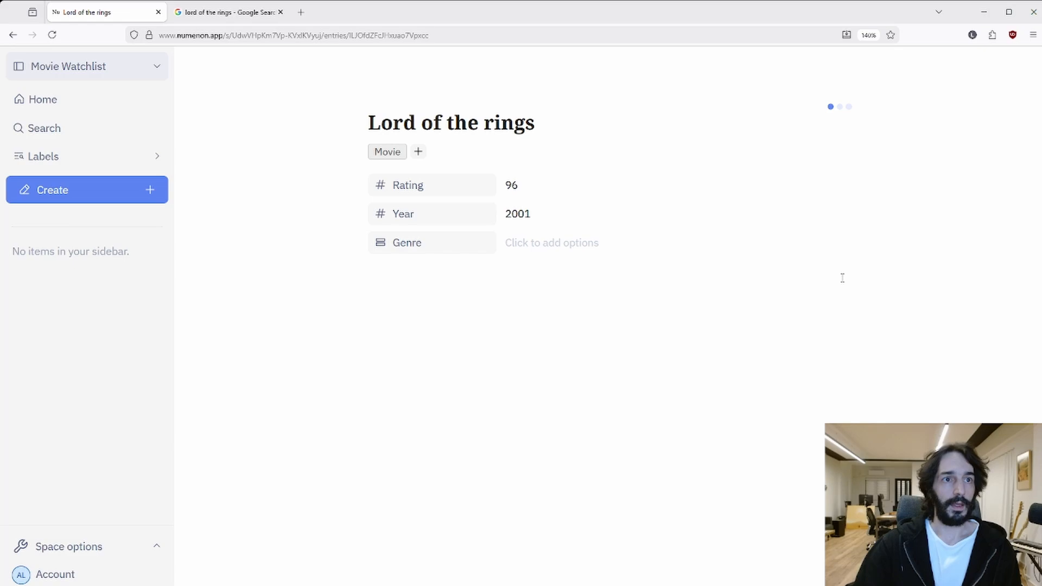
Step: Create the options Fantasy and Adventure in the Genre field and assign both to the entry
{"action": "left_click", "coordinate": [581, 242]}
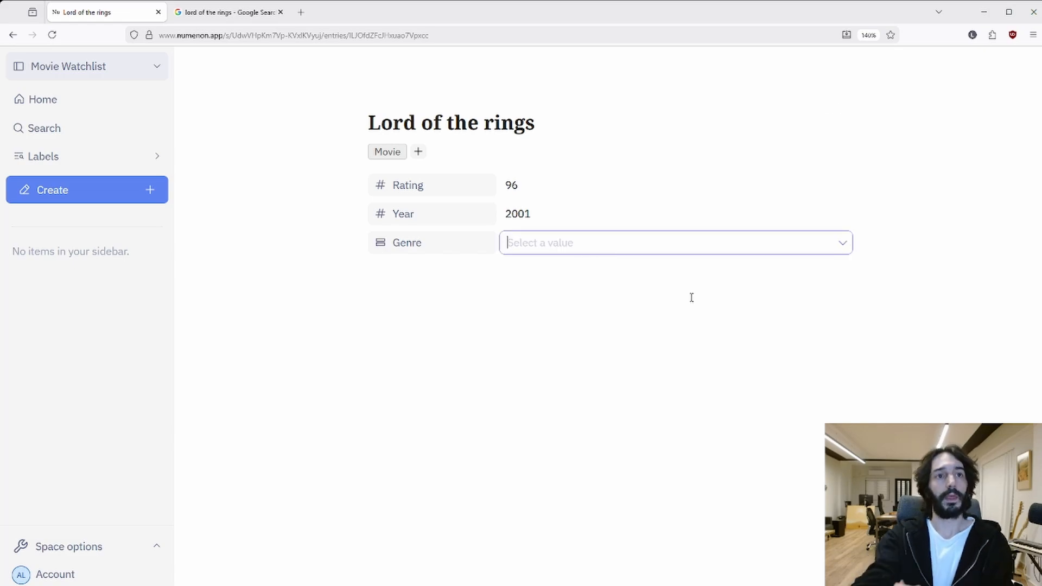
{"action": "type", "text": "Fans"}
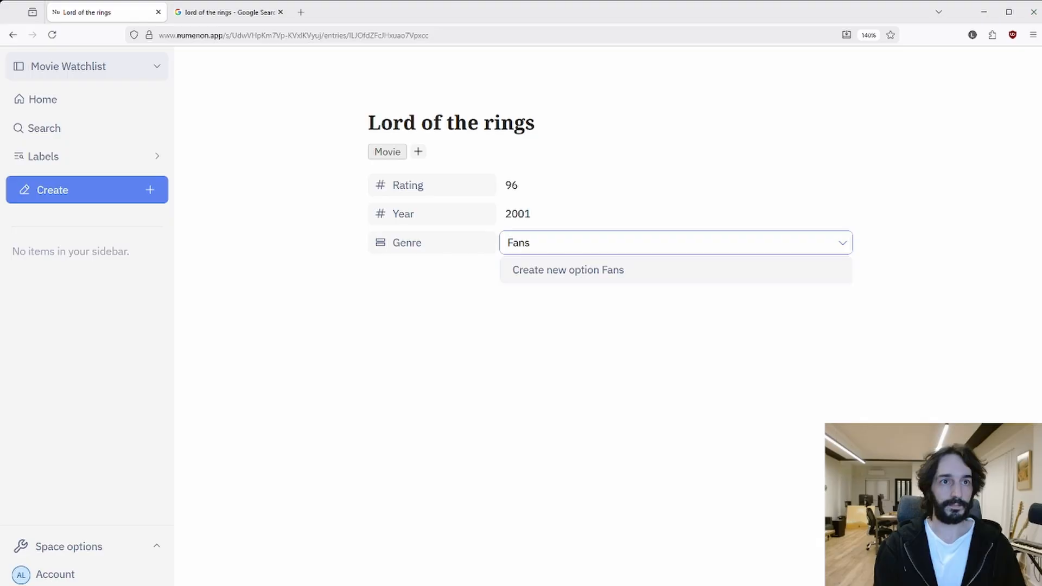
{"action": "key", "text": "BackSpace"}
{"action": "type", "text": "tasy"}
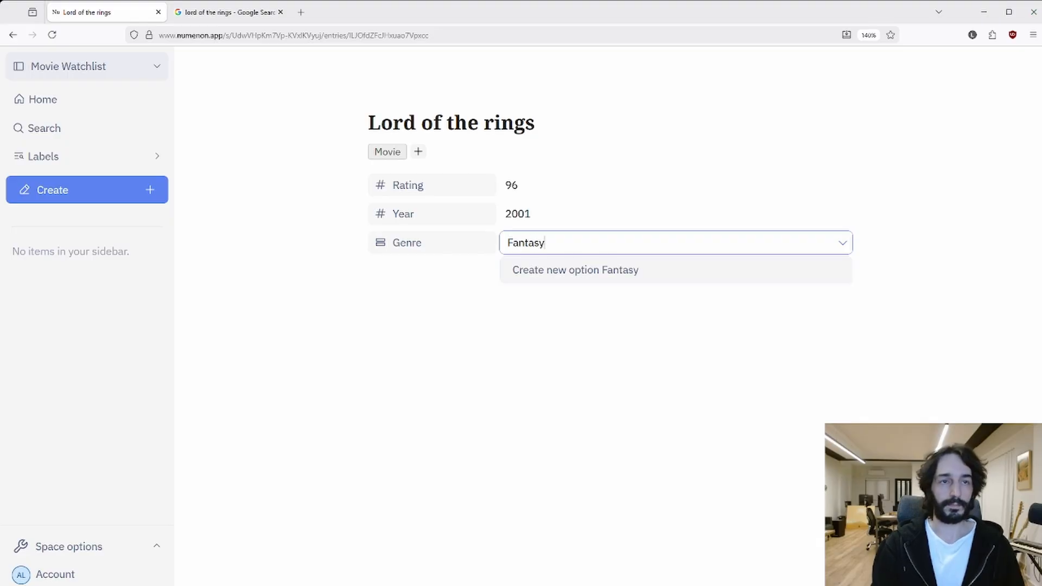
{"action": "key", "text": "Return"}
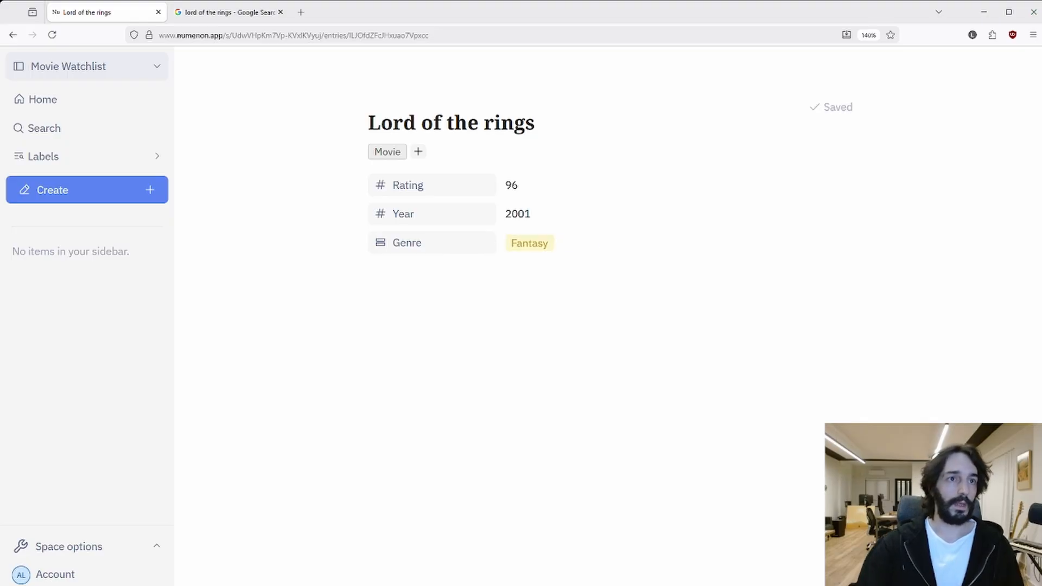
{"action": "left_click", "coordinate": [648, 251]}
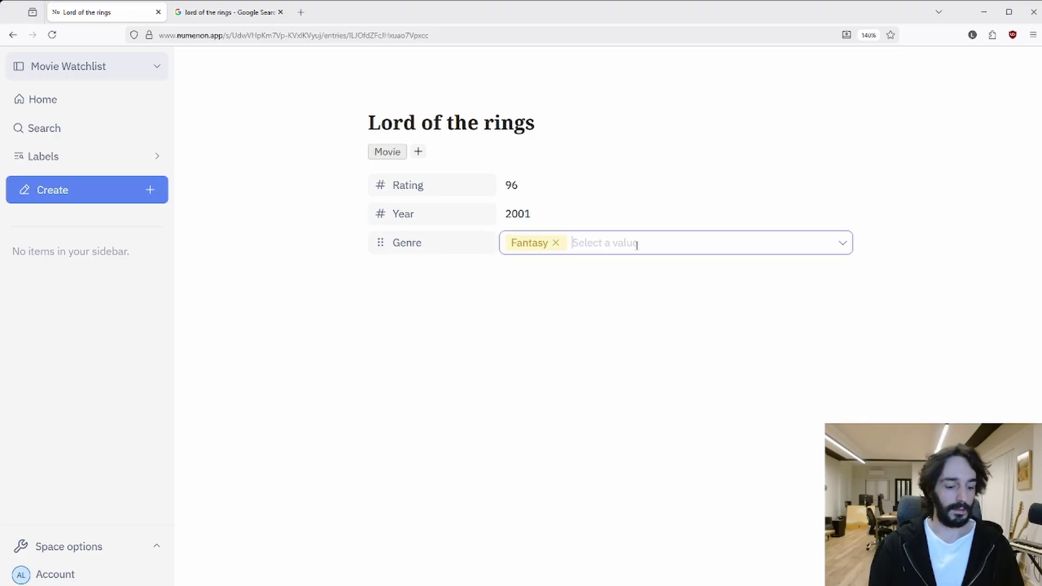
{"action": "type", "text": "Adventr"}
{"action": "key", "text": "BackSpace"}
{"action": "key", "text": "BackSpace"}
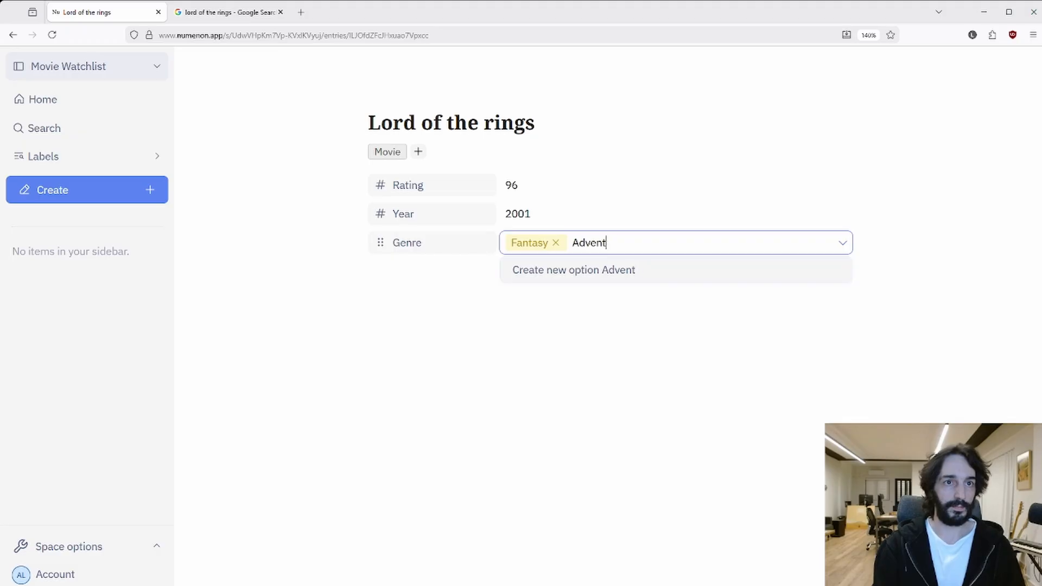
{"action": "type", "text": "ture"}
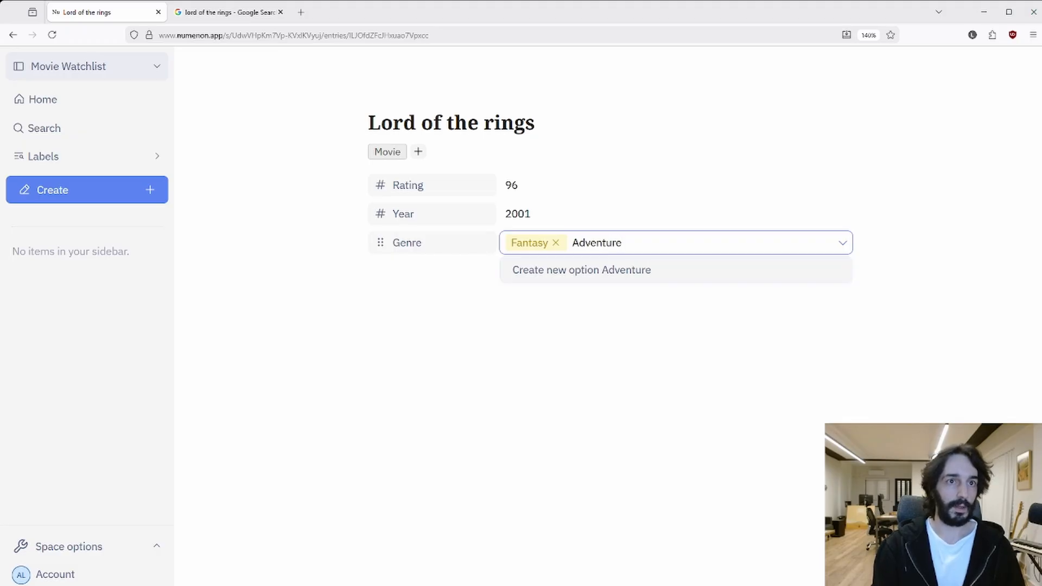
{"action": "key", "text": "Return"}
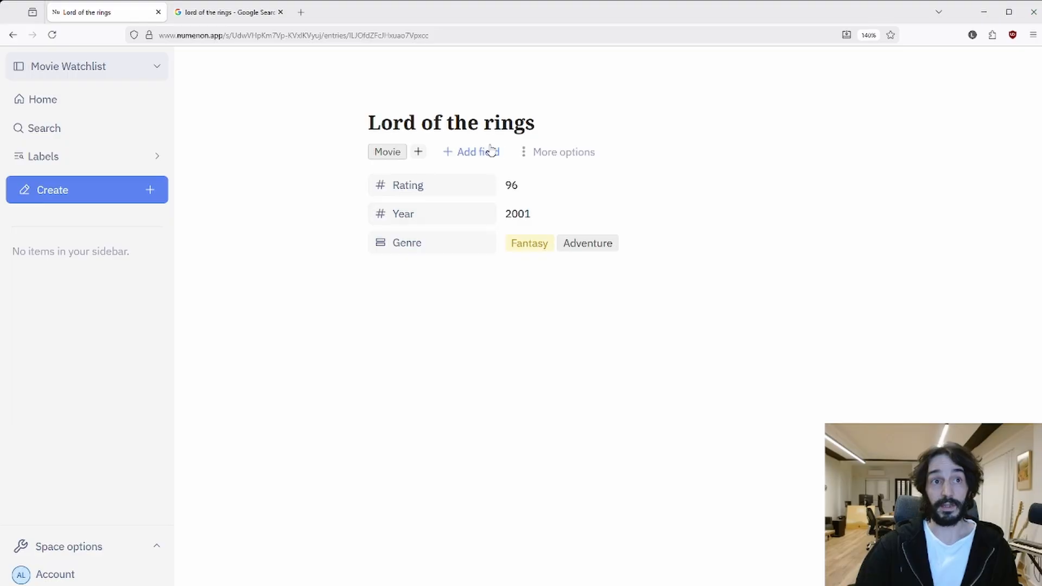
Step: Add a Dropdown field named "Where to watch" to the "Lord of the rings" entry
{"action": "left_click", "coordinate": [488, 150]}
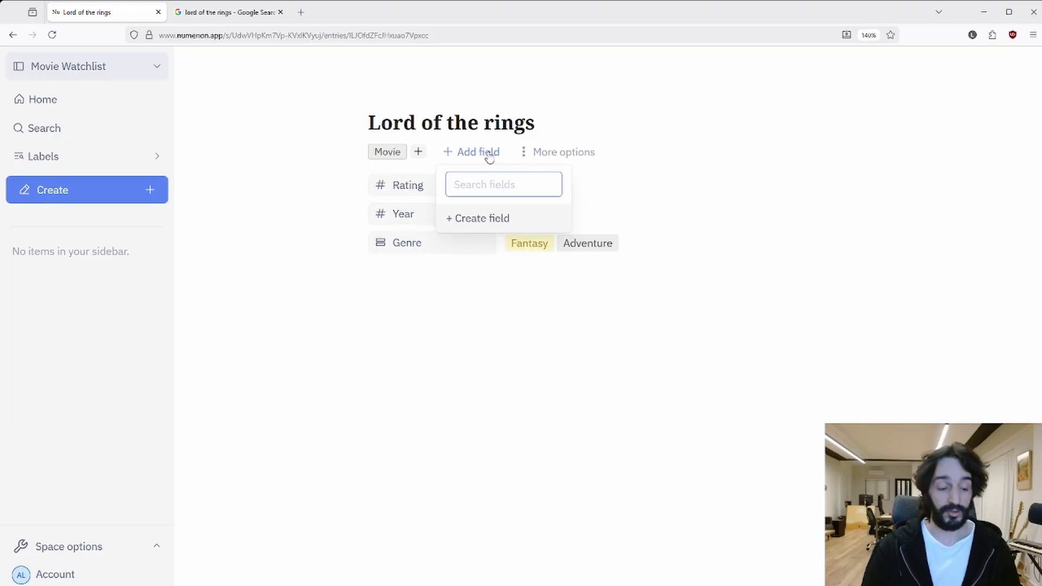
{"action": "type", "text": "Where to"}
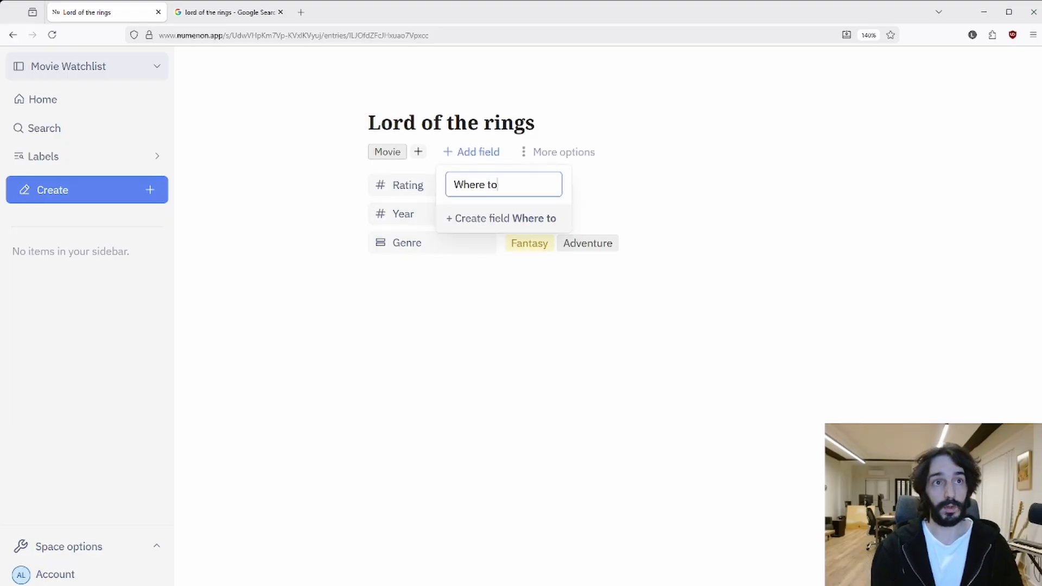
{"action": "type", "text": " watch"}
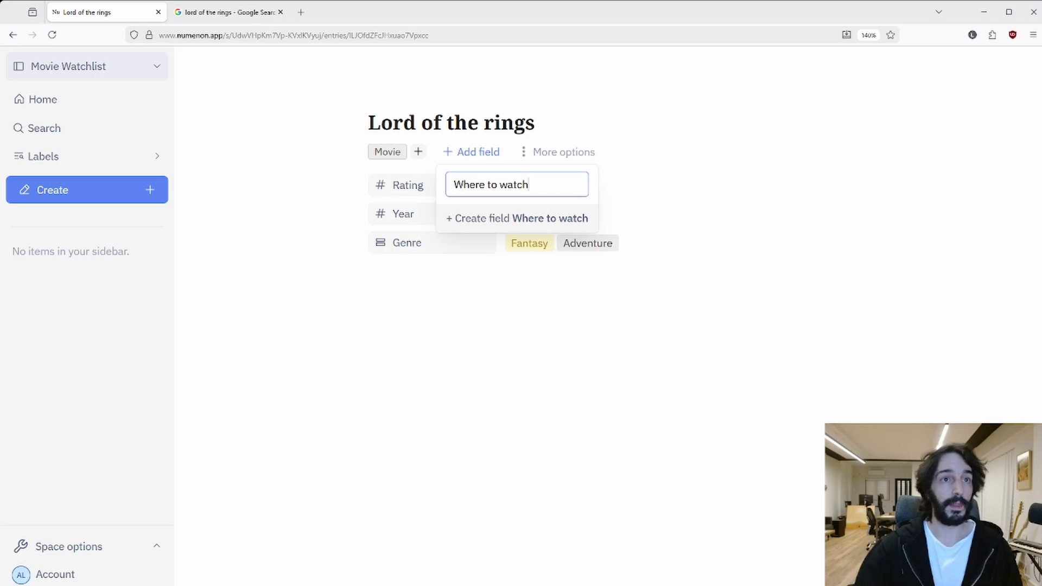
{"action": "left_click", "coordinate": [567, 221]}
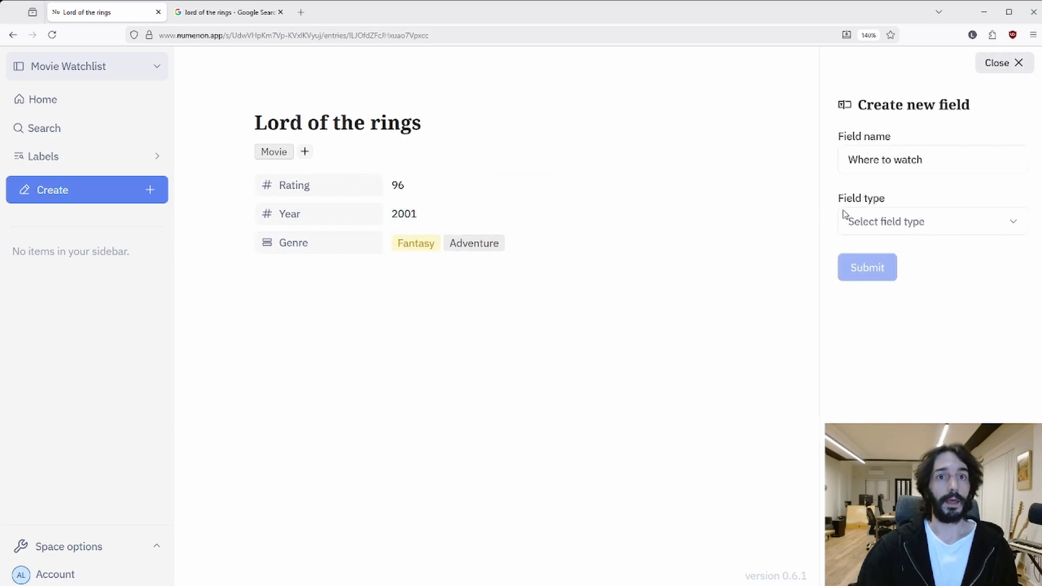
{"action": "left_click", "coordinate": [932, 225]}
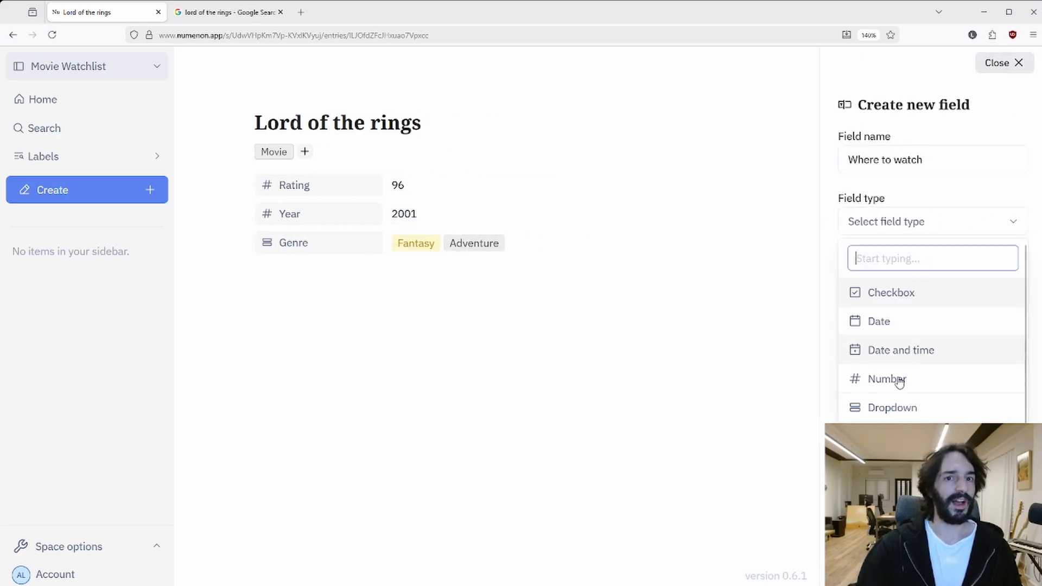
{"action": "left_click", "coordinate": [894, 408]}
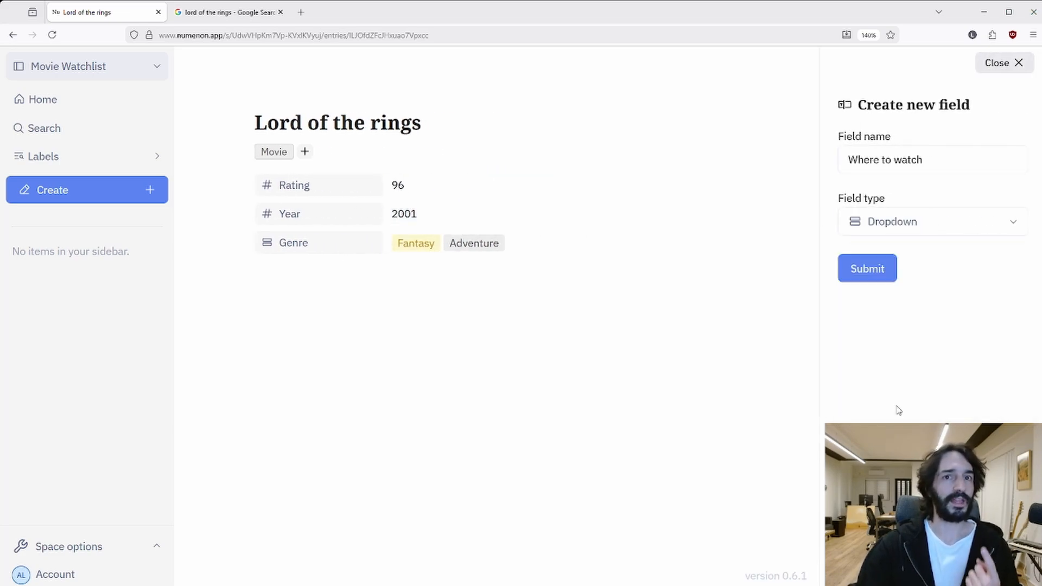
{"action": "left_click", "coordinate": [879, 271]}
Step: Create the options Netflix and Amazon in the "Where to watch" field and assign both to the entry
{"action": "left_click", "coordinate": [573, 278]}
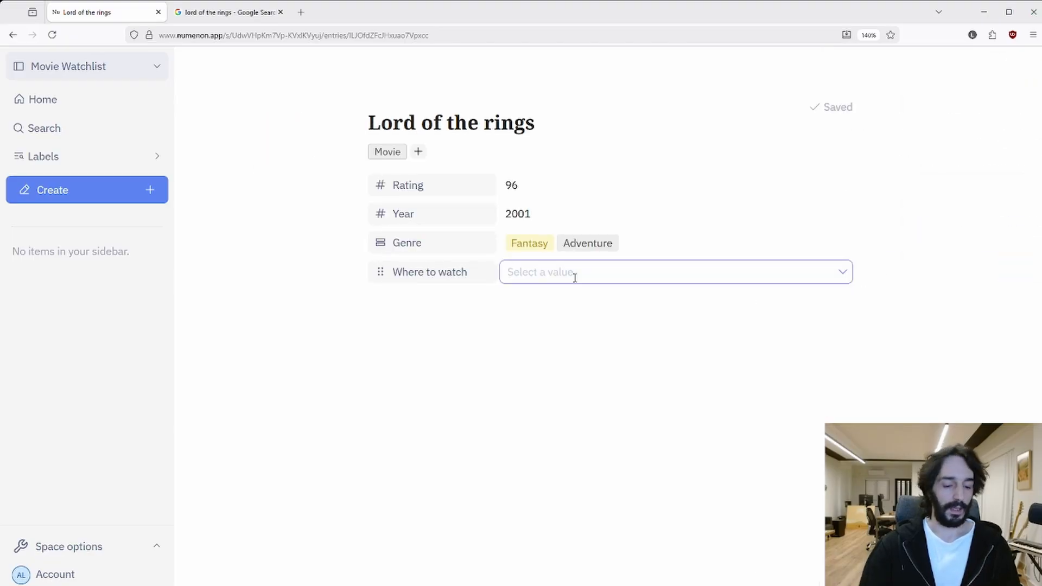
{"action": "type", "text": "Netflox"}
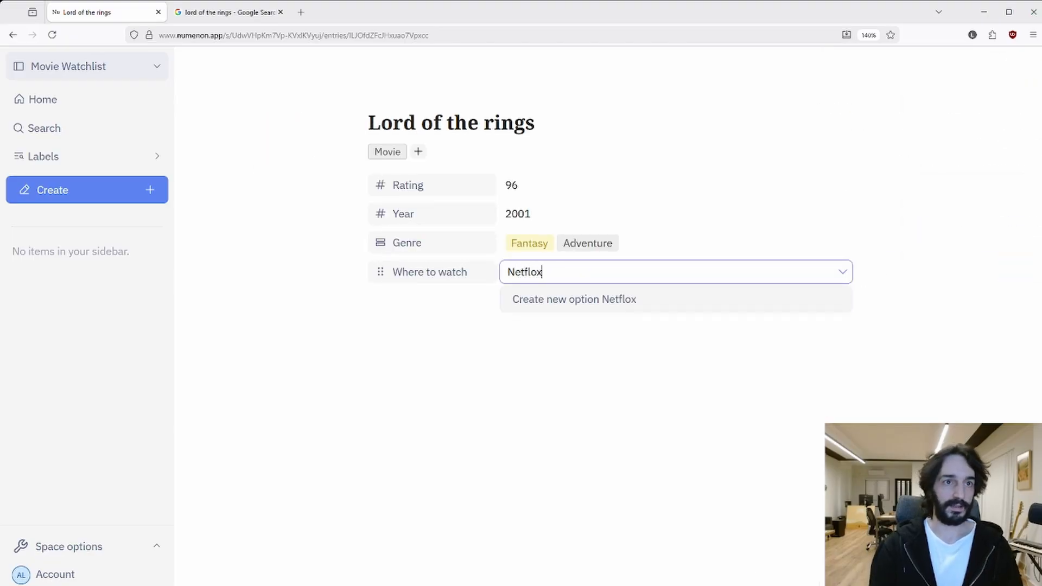
{"action": "key", "text": "BackSpace"}
{"action": "key", "text": "BackSpace"}
{"action": "type", "text": "ix"}
{"action": "key", "text": "Return"}
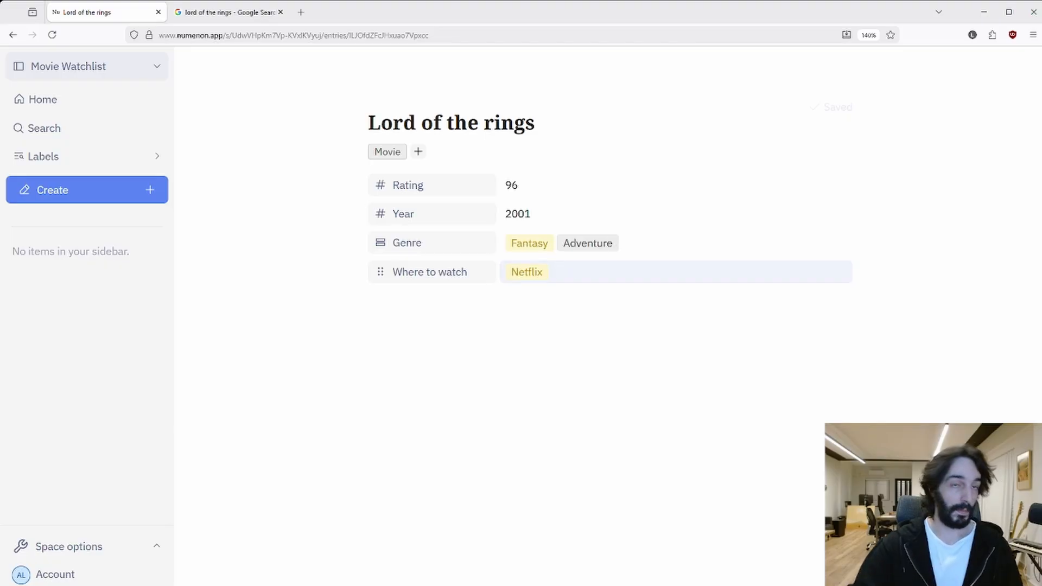
{"action": "left_click", "coordinate": [592, 282]}
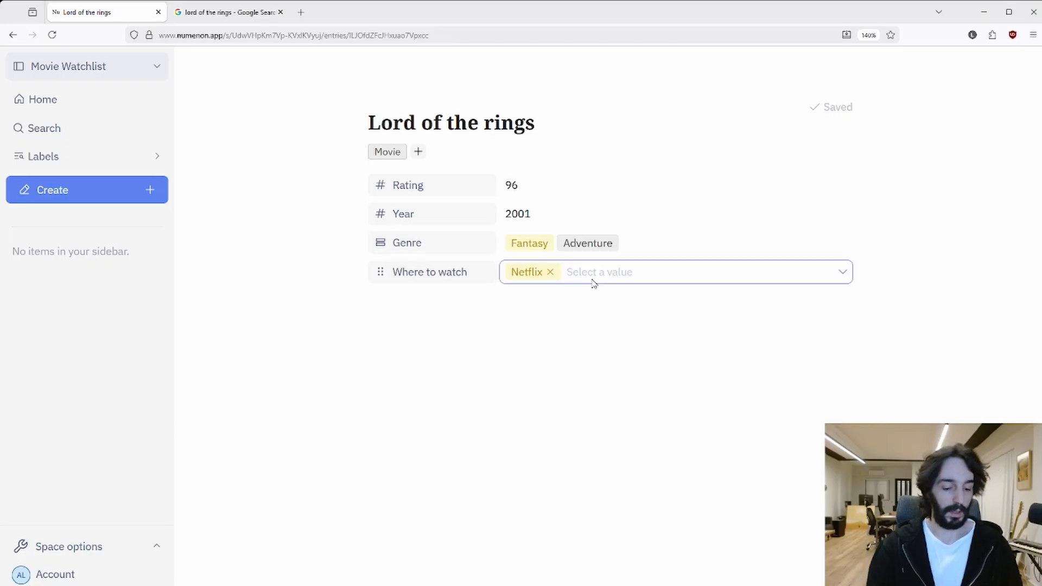
{"action": "type", "text": "Amazon"}
{"action": "key", "text": "Return"}
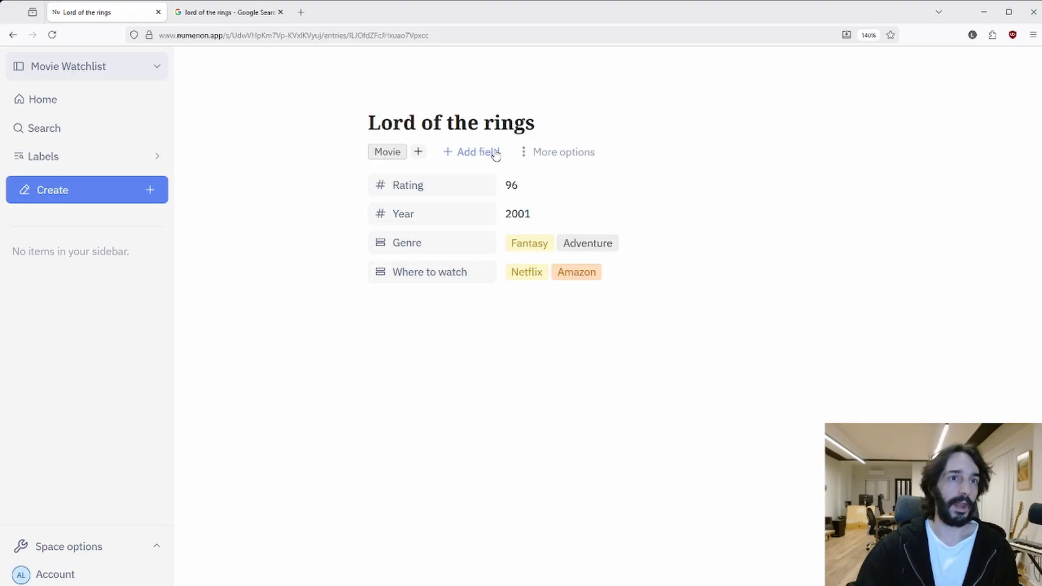
Step: Add a User field named "Who watched this" to the "Lord of the rings" entry and set it to the account owner
{"action": "left_click", "coordinate": [477, 152]}
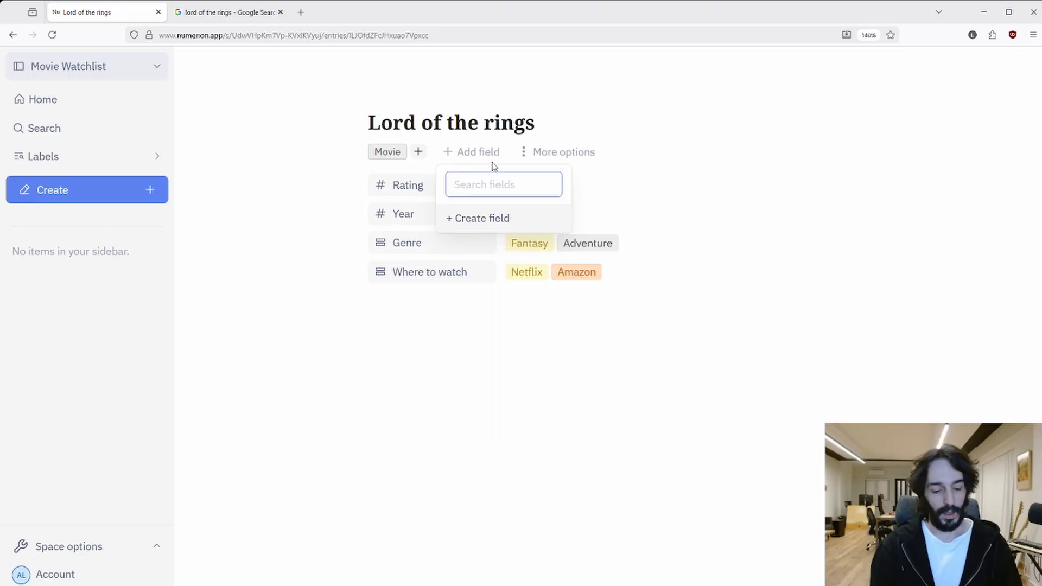
{"action": "type", "text": "Who w"}
{"action": "type", "text": "as"}
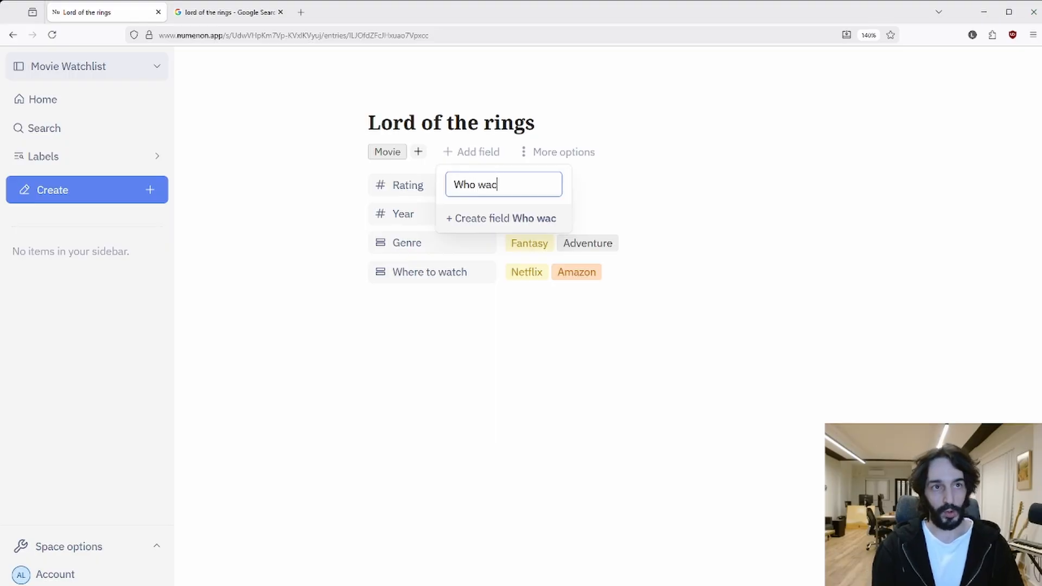
{"action": "type", "text": "t"}
{"action": "key", "text": "BackSpace"}
{"action": "key", "text": "BackSpace"}
{"action": "type", "text": "tched"}
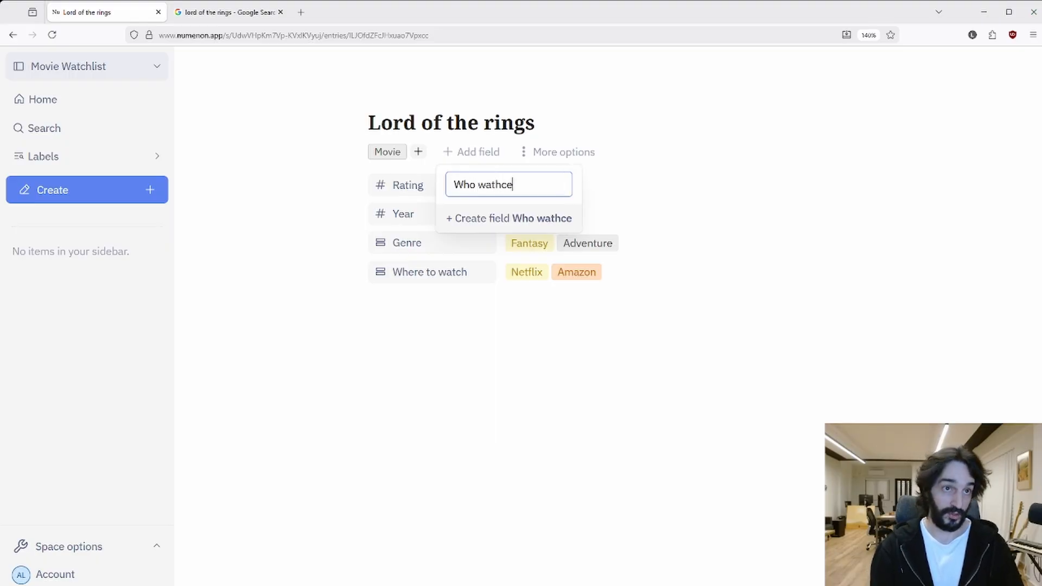
{"action": "key", "text": "BackSpace"}
{"action": "key", "text": "BackSpace"}
{"action": "key", "text": "BackSpace"}
{"action": "type", "text": "hed this"}
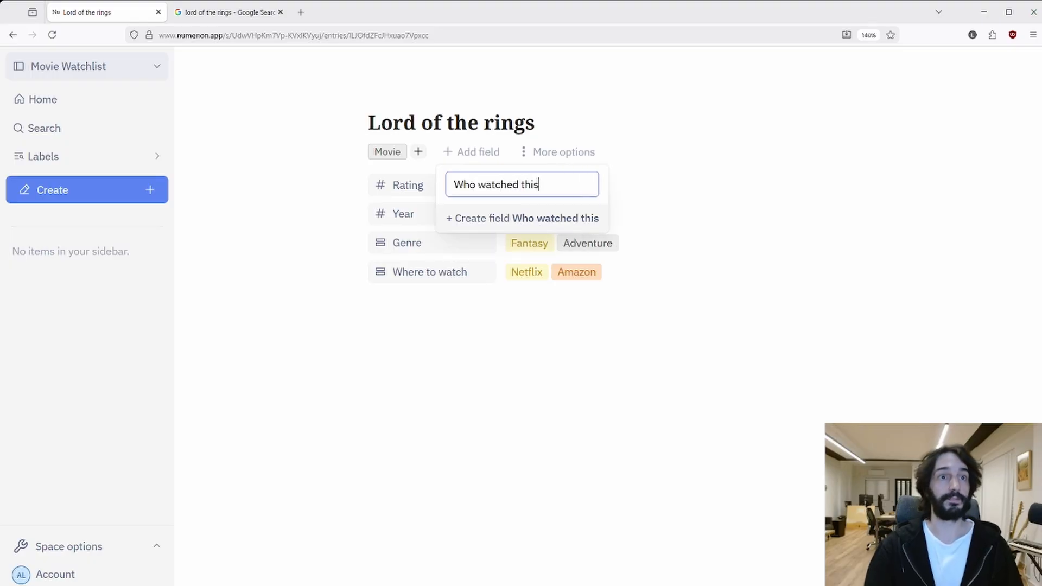
{"action": "left_click", "coordinate": [525, 214]}
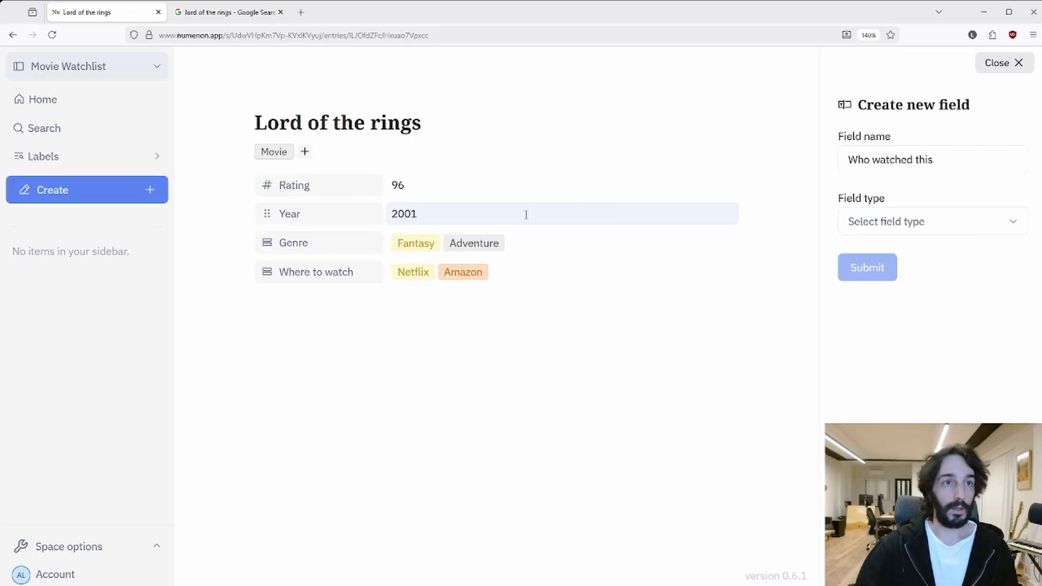
{"action": "left_click", "coordinate": [914, 229]}
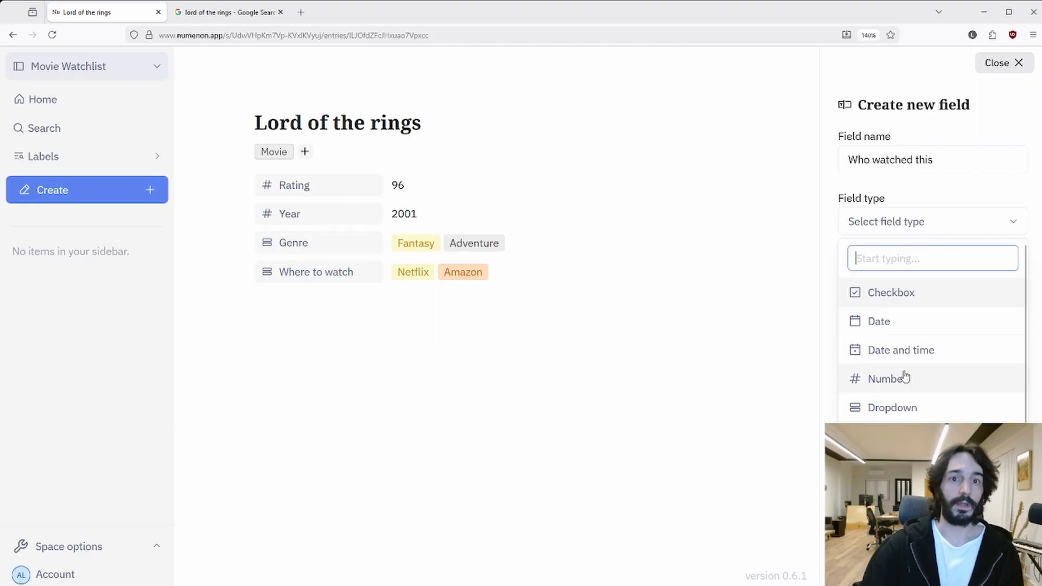
{"action": "scroll", "coordinate": [902, 375], "scroll_direction": "down", "scroll_amount": 3}
{"action": "left_click", "coordinate": [893, 417]}
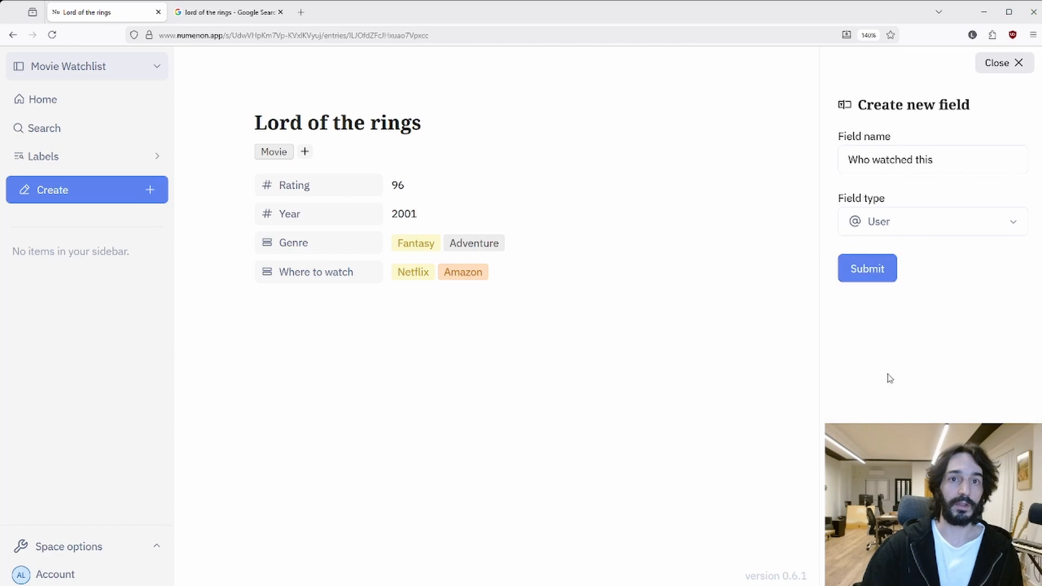
{"action": "left_click", "coordinate": [872, 278]}
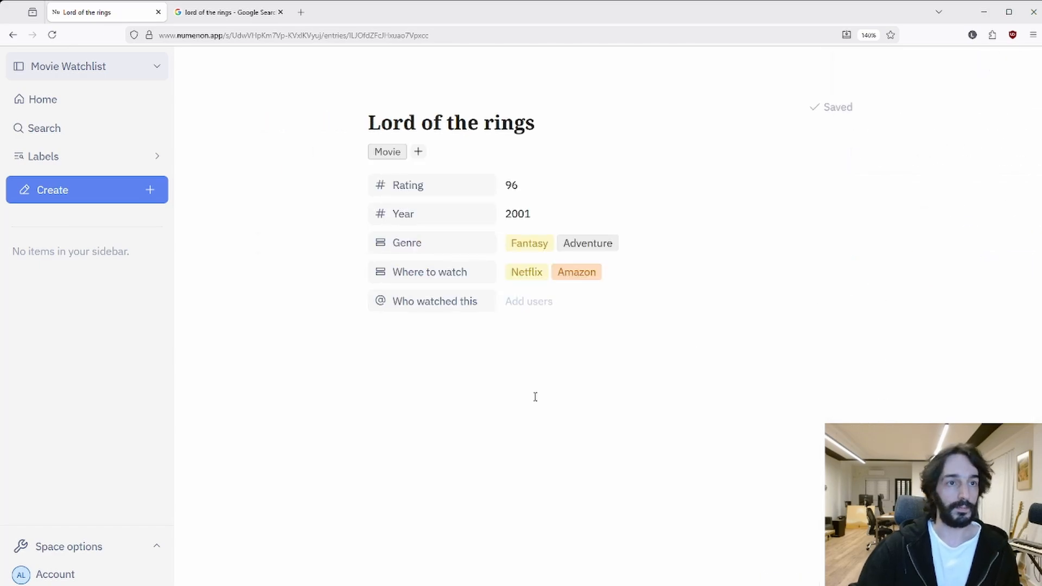
{"action": "left_click", "coordinate": [533, 308]}
{"action": "left_click", "coordinate": [542, 331]}
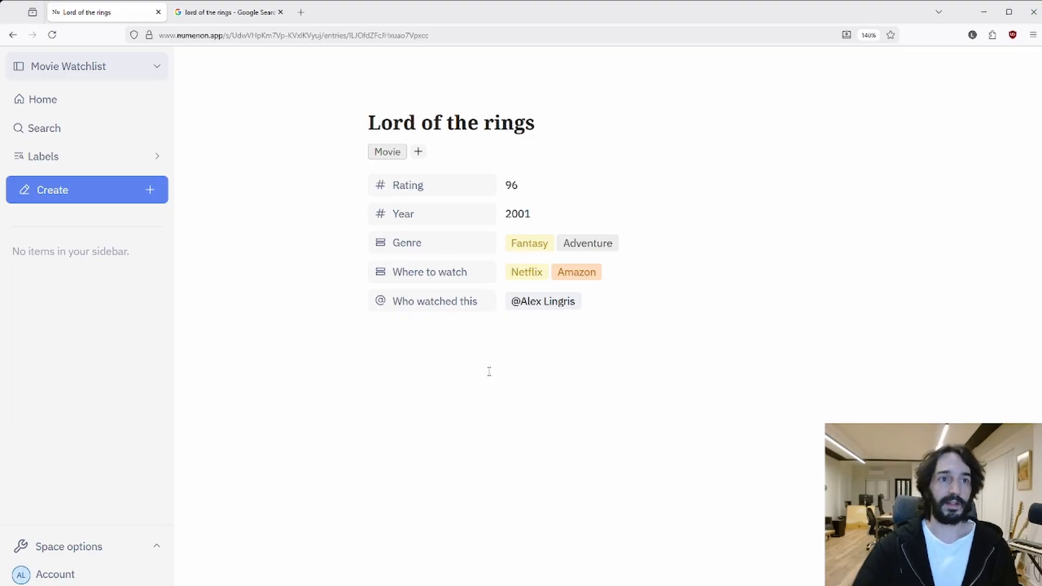
Step: Write two sample paragraphs, "asasgasg" and "asgsagas", in the body of the "Lord of the rings" entry
{"action": "type", "text": "asasgasg"}
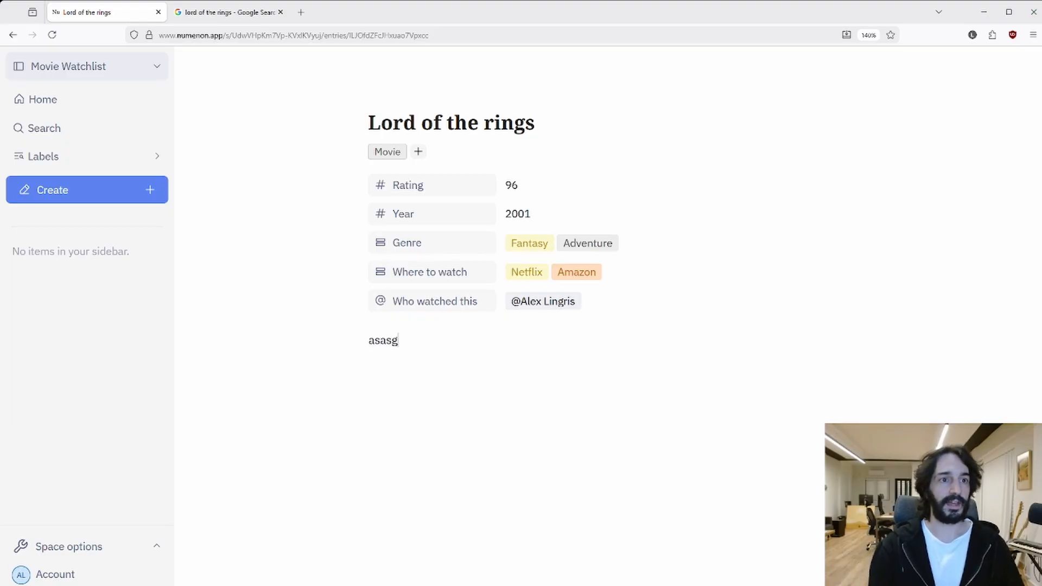
{"action": "key", "text": "Return"}
{"action": "type", "text": "asgsagas"}
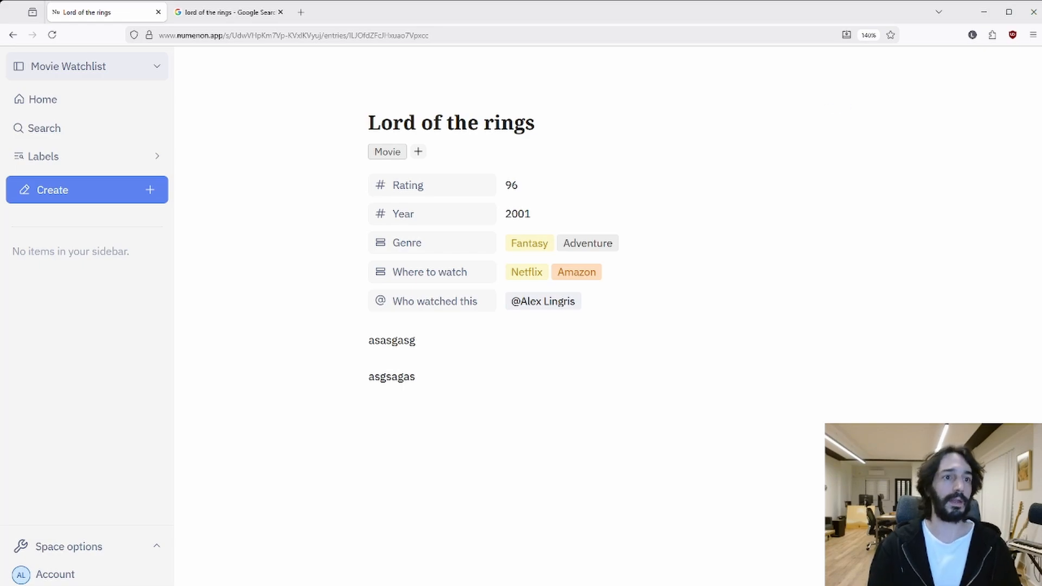
{"action": "key", "text": "Return"}
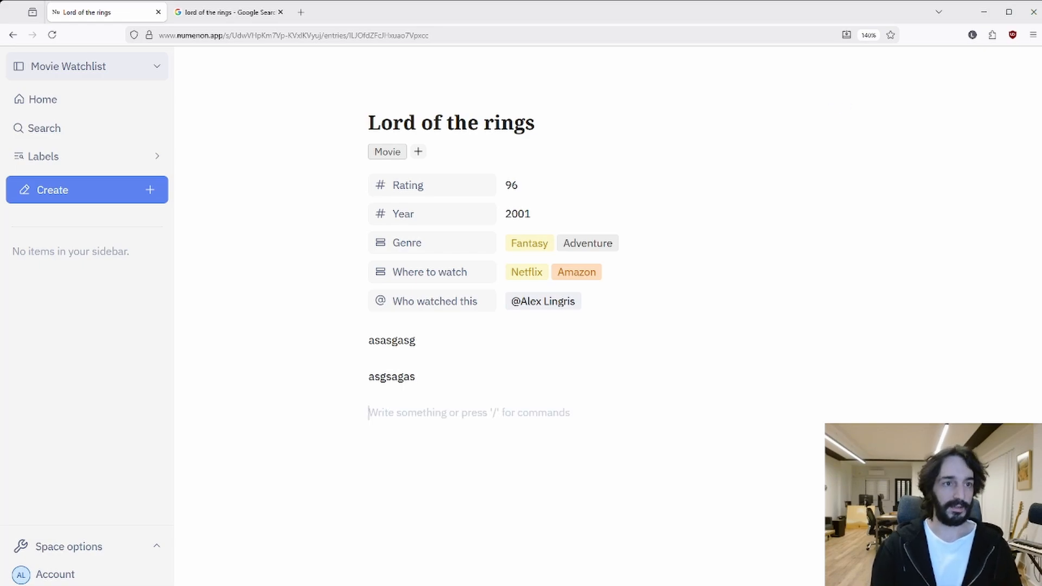
Step: Add a bullet list with the items "afsfaasf" and "asfasf" below the sample paragraphs
{"action": "type", "text": "- afsfaasf"}
{"action": "key", "text": "Return"}
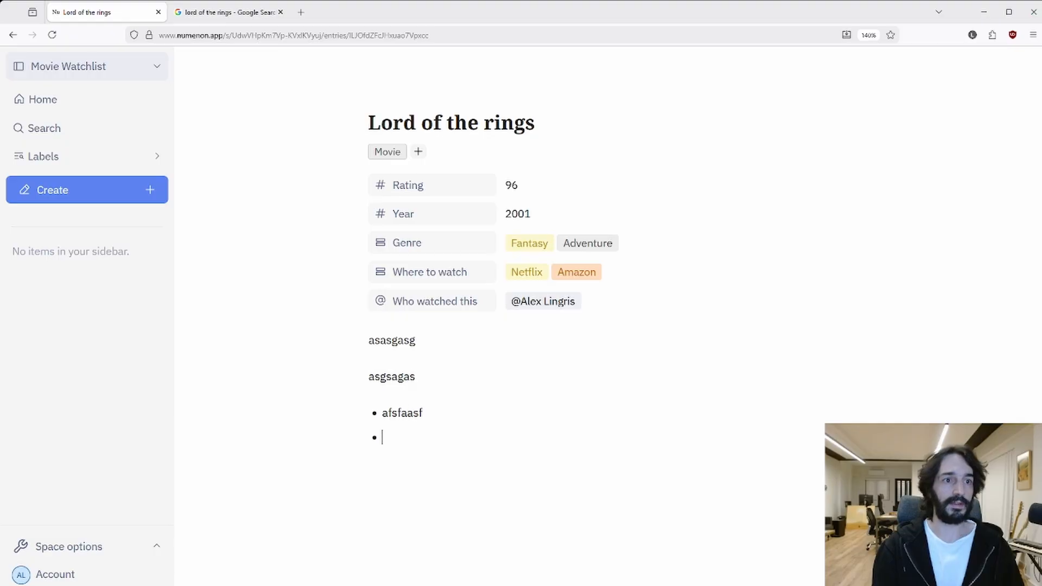
{"action": "type", "text": "asfasf"}
{"action": "key", "text": "Return"}
{"action": "key", "text": "BackSpace"}
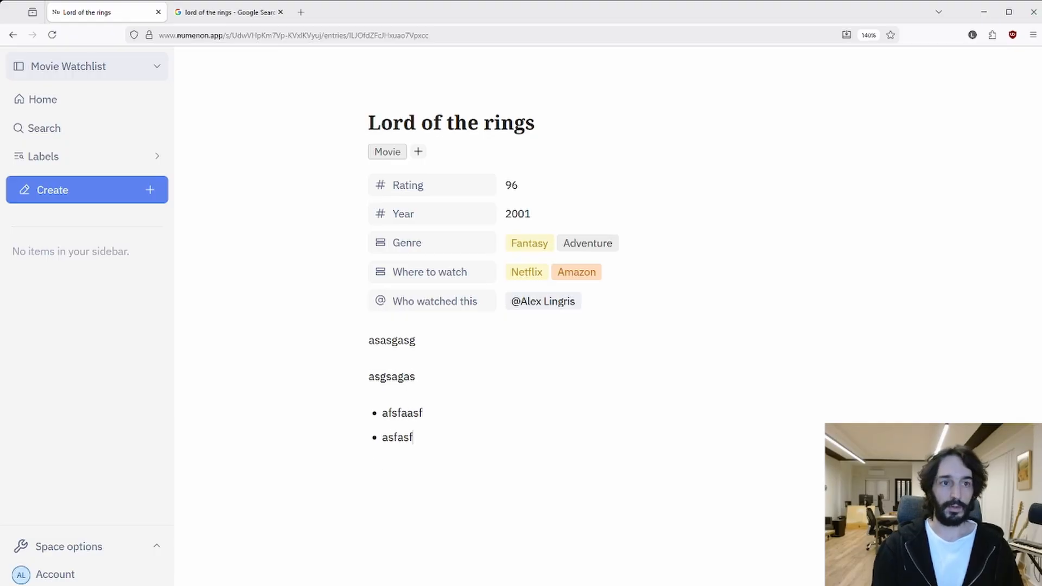
Step: End the bullet list and add a task list item "asfasfasf" below it
{"action": "key", "text": "Return"}
{"action": "key", "text": "Return"}
{"action": "type", "text": "[] asfasfasf"}
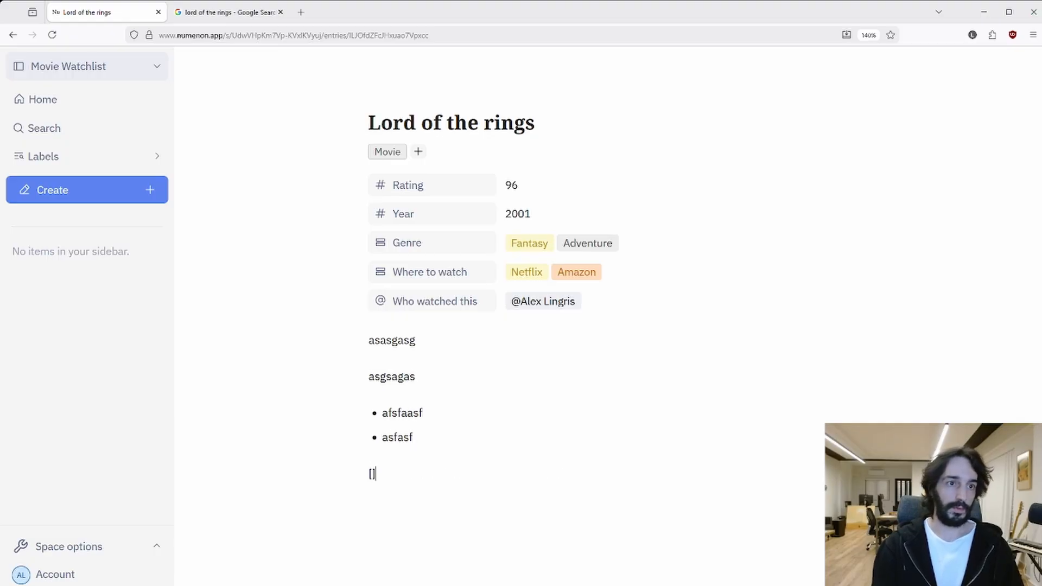
{"action": "key", "text": "Return"}
Step: Delete the bullet list, the task list and the second sample paragraph from the entry body
{"action": "key", "text": "shift+Up"}
{"action": "key", "text": "shift+Up"}
{"action": "key", "text": "shift+Up"}
{"action": "key", "text": "shift+Up"}
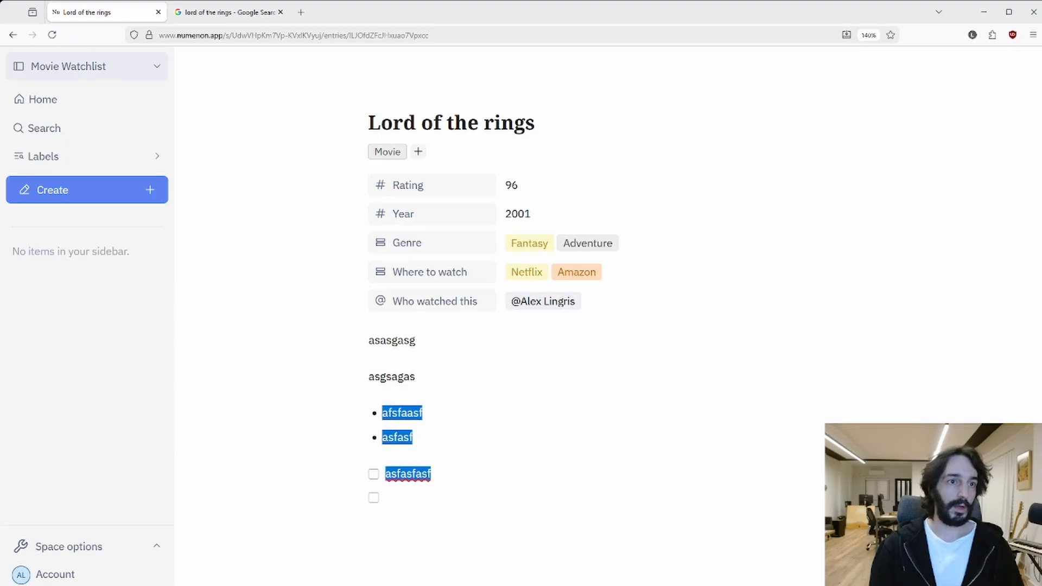
{"action": "key", "text": "BackSpace"}
{"action": "key", "text": "ctrl+BackSpace"}
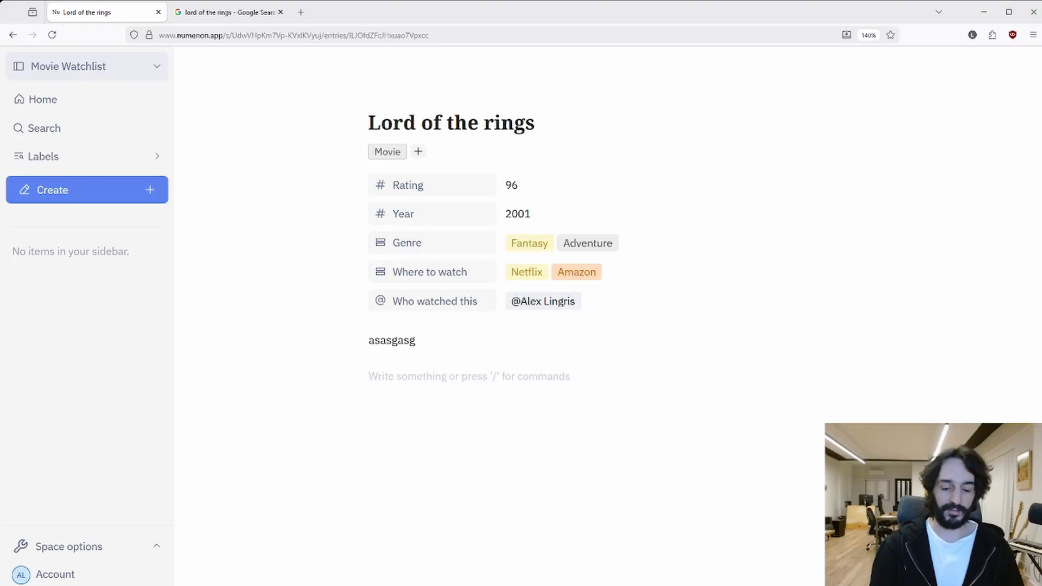
Step: Insert the current date below the remaining sample paragraph, and clear all text from the entry body
{"action": "type", "text": "/"}
{"action": "scroll", "coordinate": [470, 482], "scroll_direction": "down", "scroll_amount": 1}
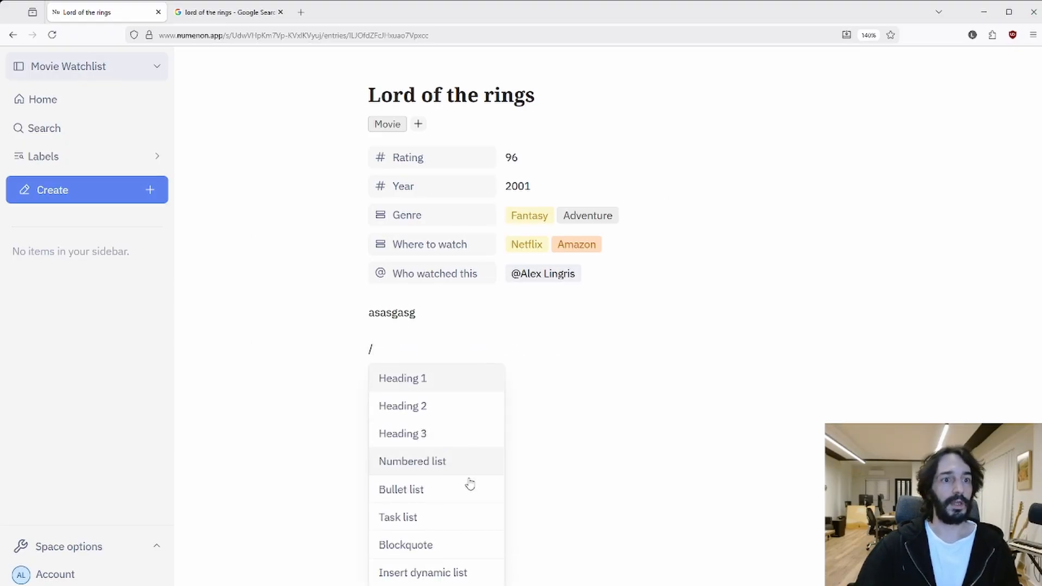
{"action": "scroll", "coordinate": [469, 482], "scroll_direction": "down", "scroll_amount": 2}
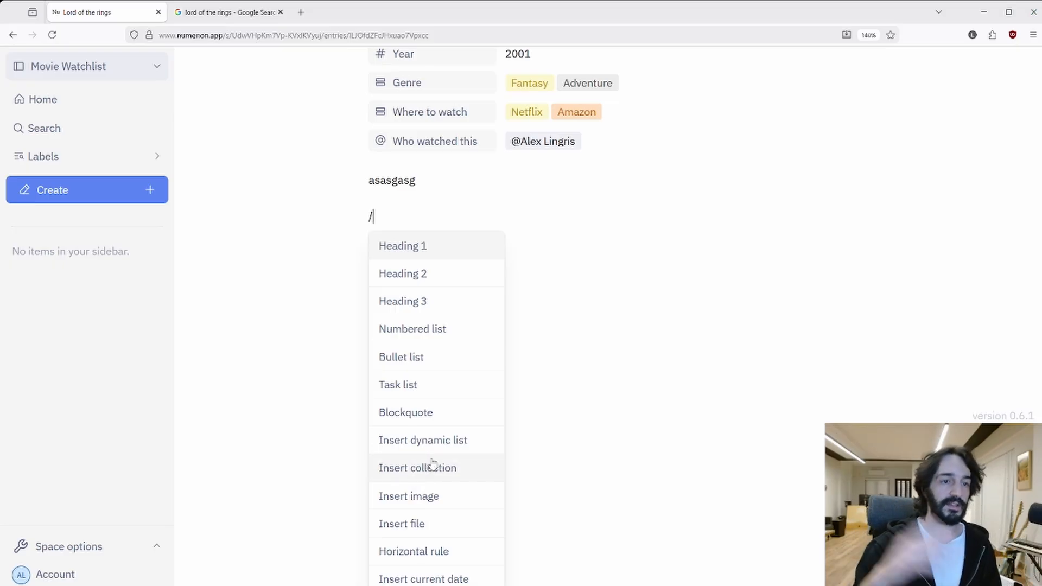
{"action": "left_click", "coordinate": [453, 576]}
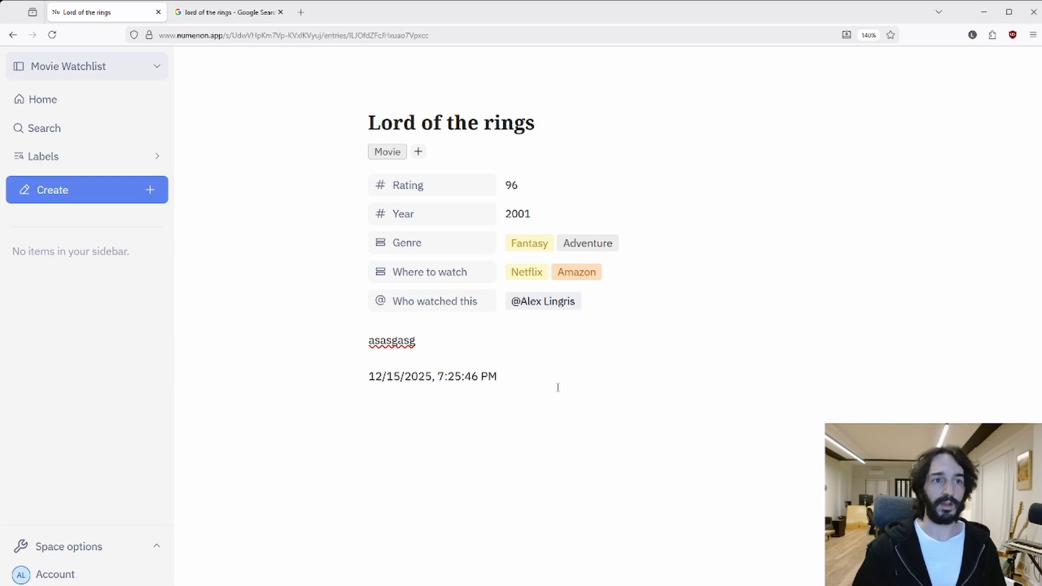
{"action": "left_click_drag", "start_coordinate": [558, 387], "coordinate": [367, 339]}
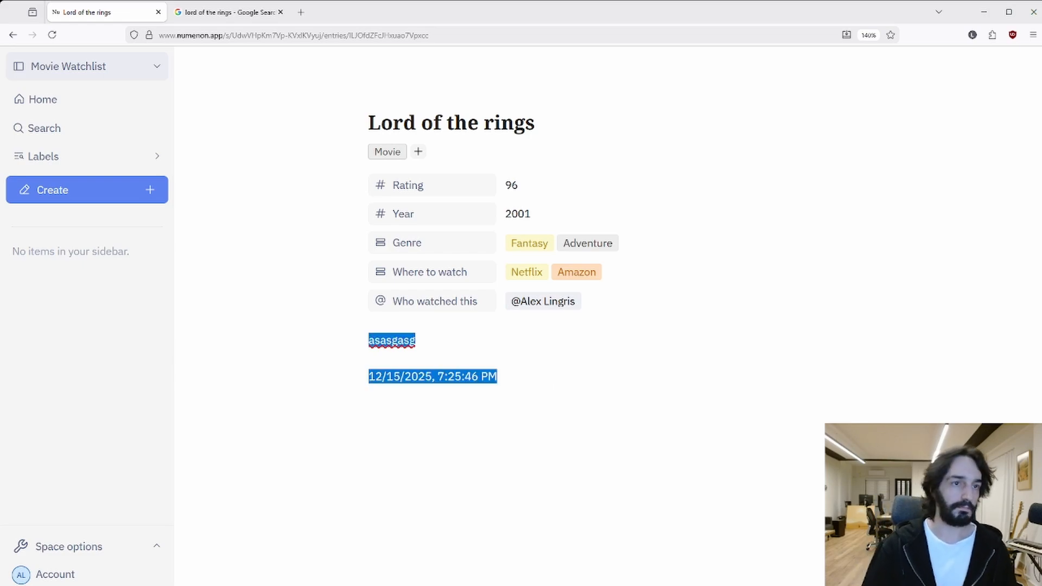
{"action": "key", "text": "BackSpace"}
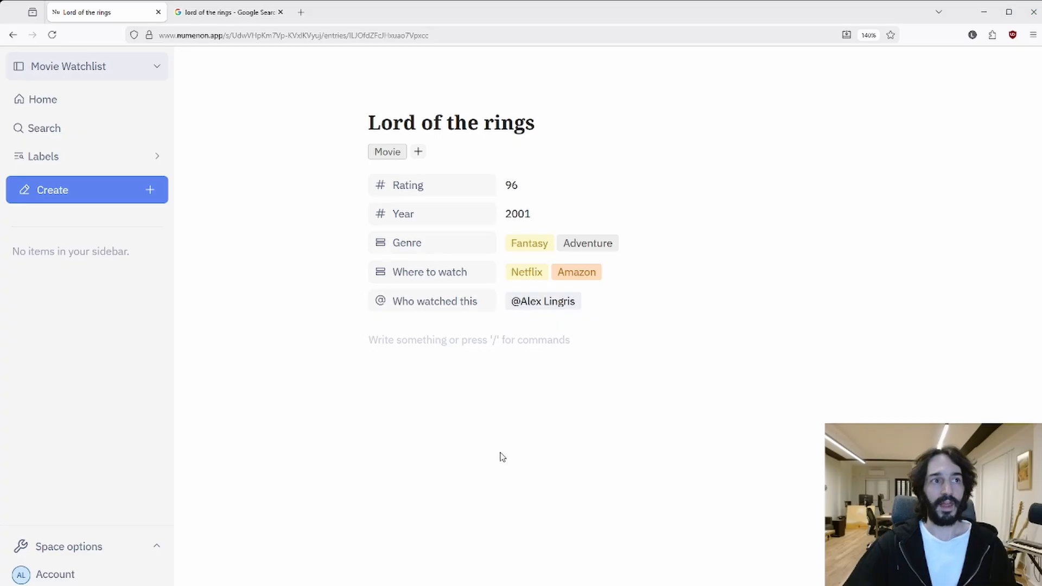
Step: Create a new entry named "Terminator" and assign the existing Movie label to it
{"action": "left_click", "coordinate": [132, 193]}
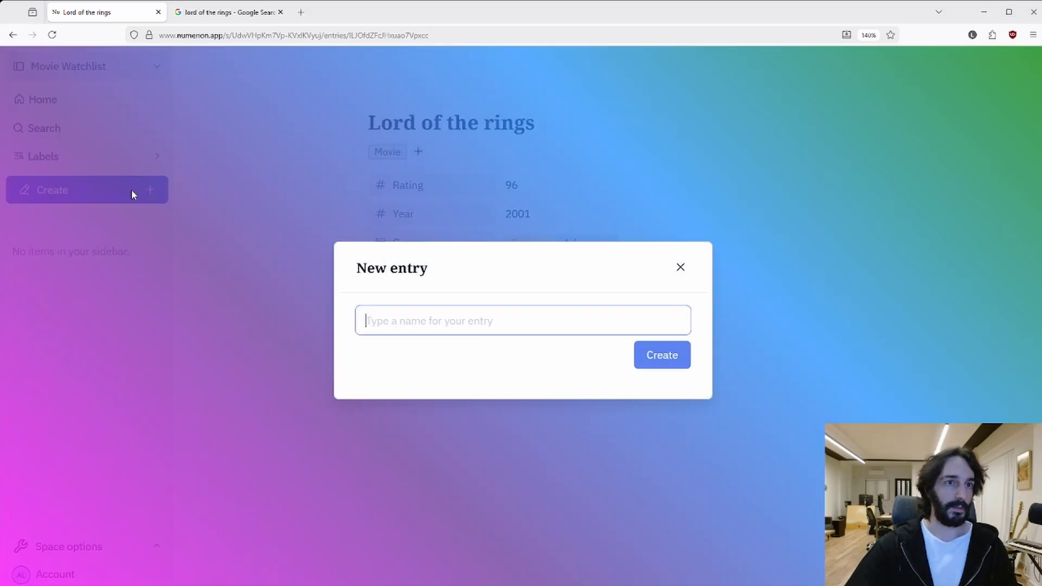
{"action": "type", "text": "Te"}
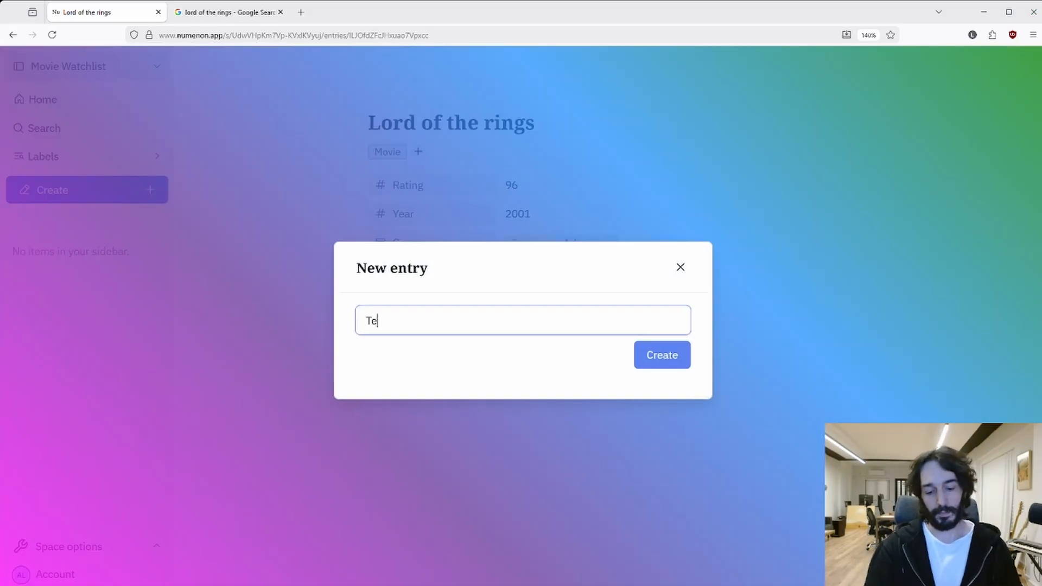
{"action": "type", "text": "rminator"}
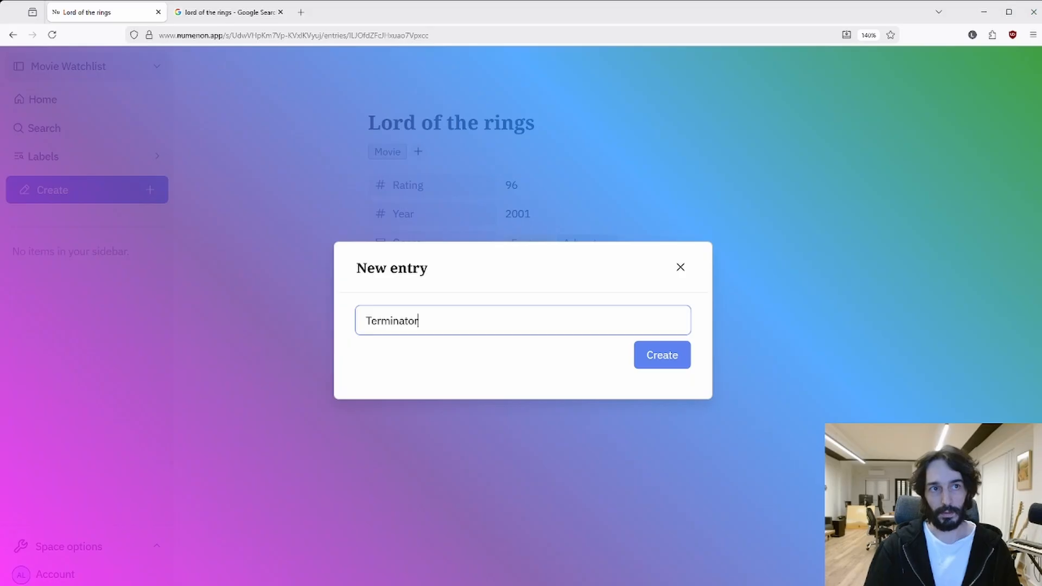
{"action": "key", "text": "Return"}
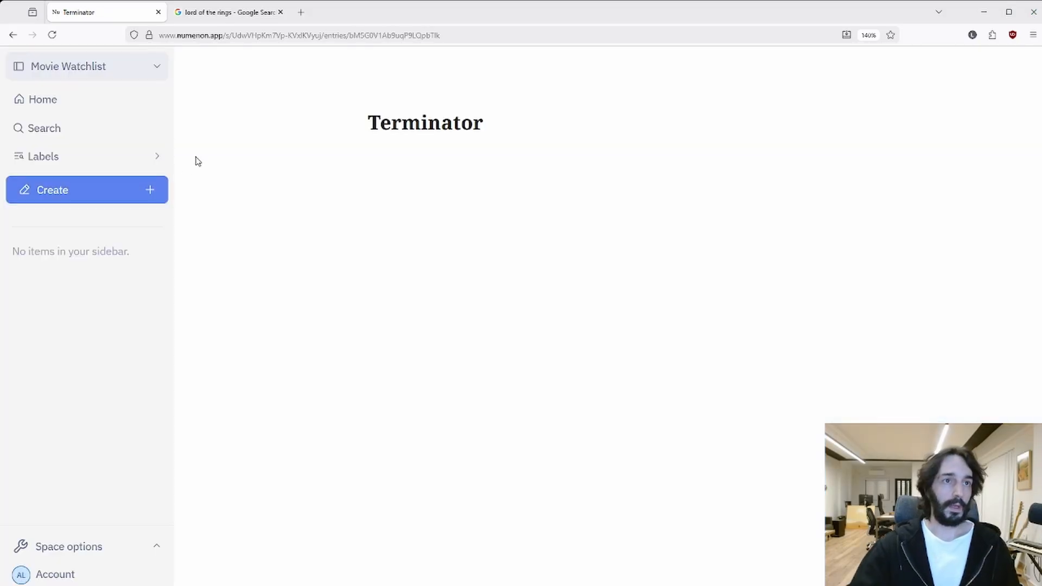
{"action": "mouse_move", "coordinate": [393, 152]}
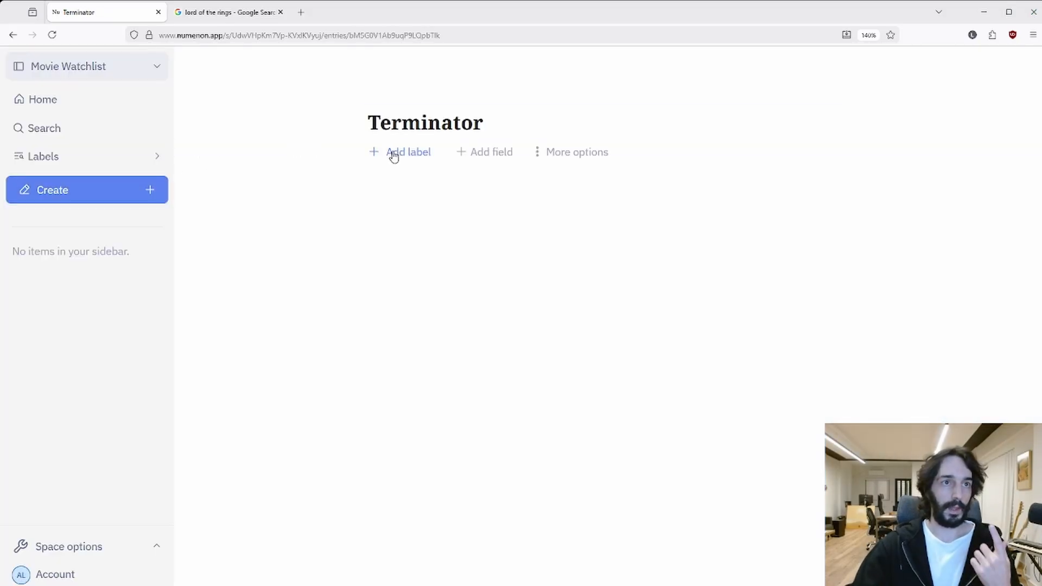
{"action": "left_click", "coordinate": [393, 154]}
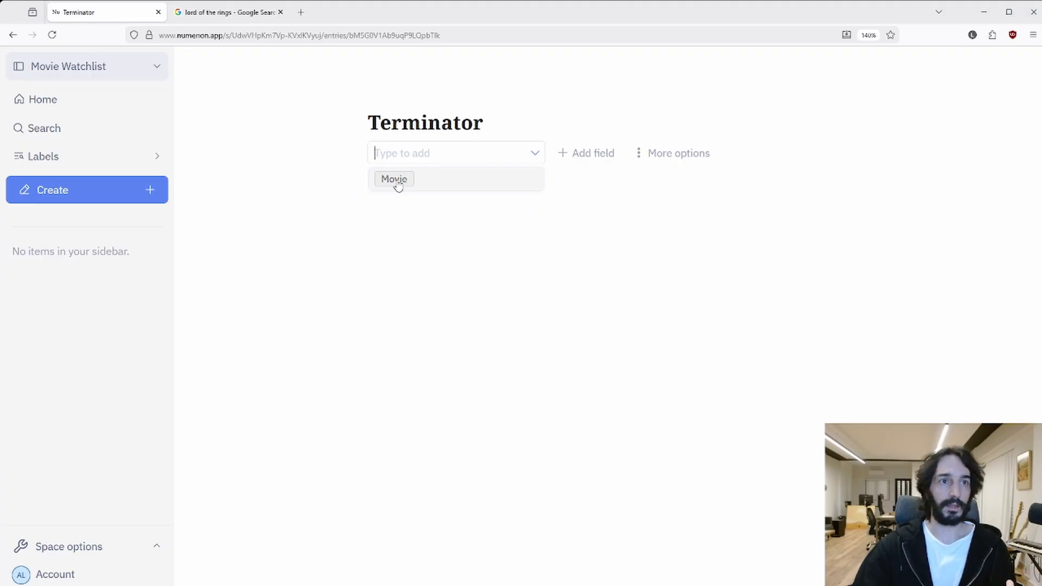
{"action": "left_click", "coordinate": [395, 179]}
Step: Add the existing fields Genre, Where to watch, Rating, Who watched this and Year to the "Terminator" entry
{"action": "mouse_move", "coordinate": [438, 162]}
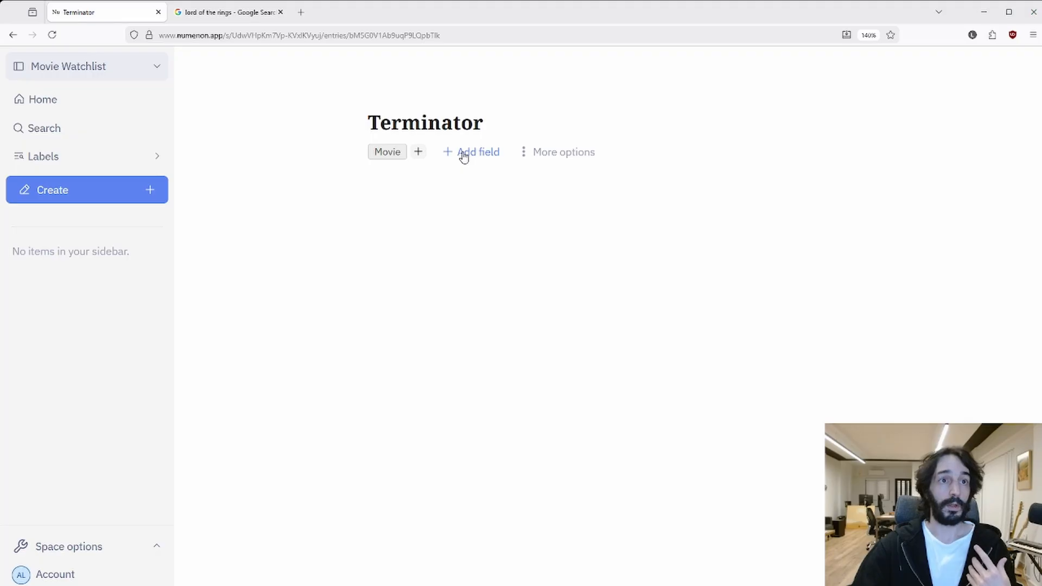
{"action": "left_click", "coordinate": [463, 156]}
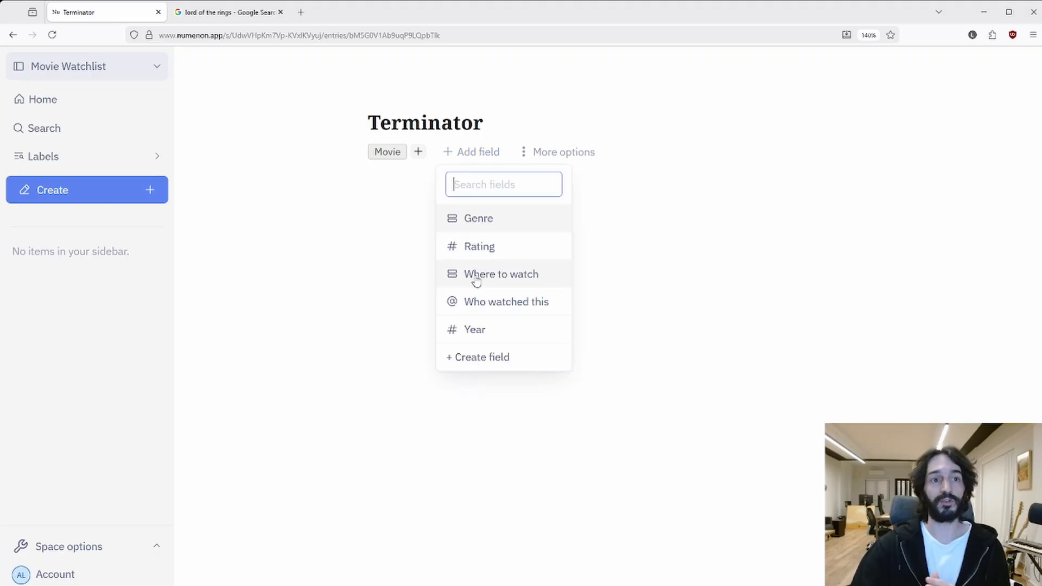
{"action": "left_click", "coordinate": [489, 230]}
{"action": "left_click", "coordinate": [488, 153]}
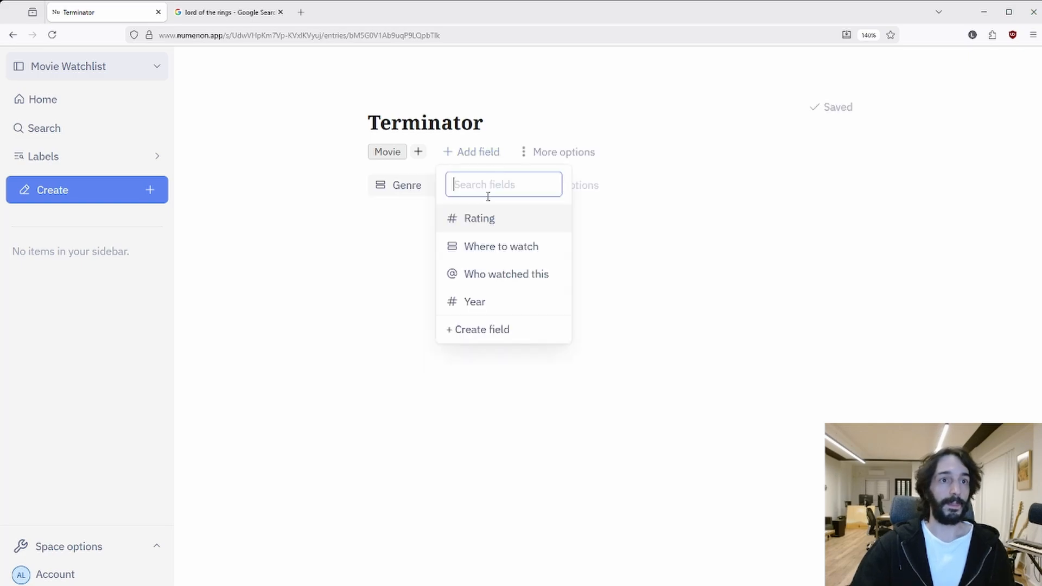
{"action": "left_click", "coordinate": [479, 242]}
{"action": "left_click", "coordinate": [481, 153]}
{"action": "left_click", "coordinate": [481, 219]}
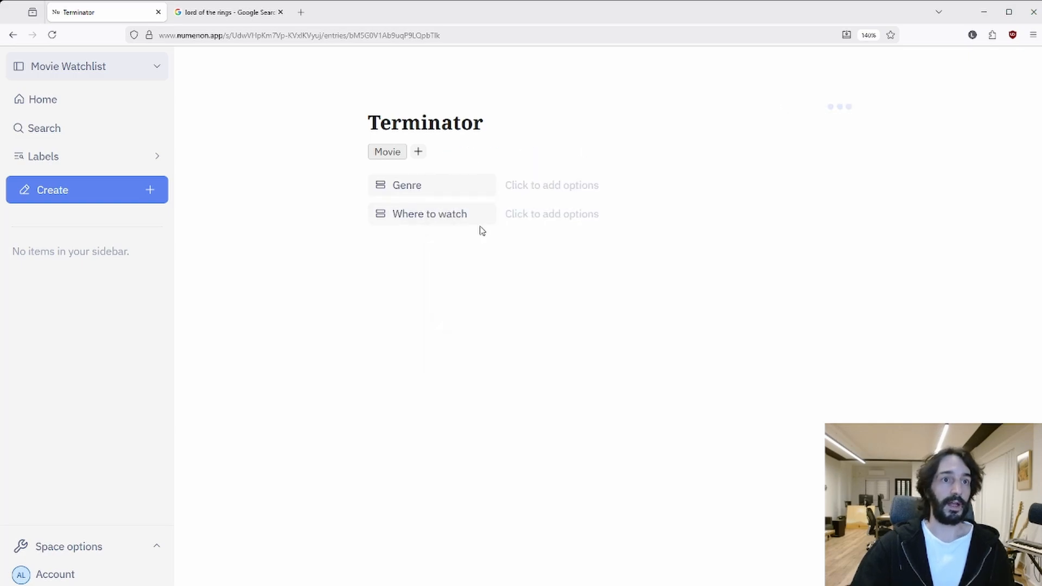
{"action": "left_click", "coordinate": [487, 157]}
{"action": "left_click", "coordinate": [480, 220]}
{"action": "left_click", "coordinate": [486, 153]}
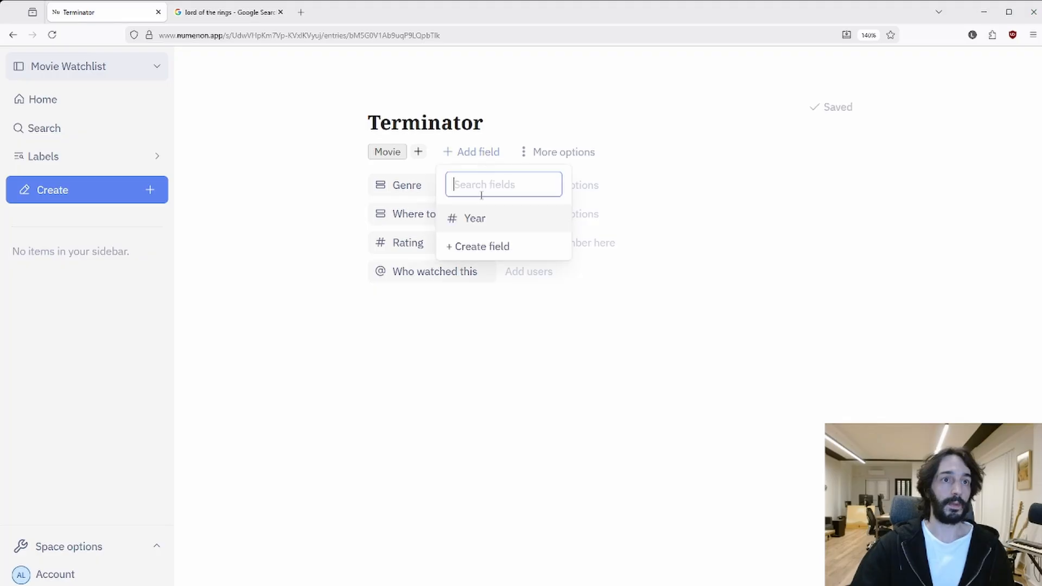
{"action": "left_click", "coordinate": [482, 221]}
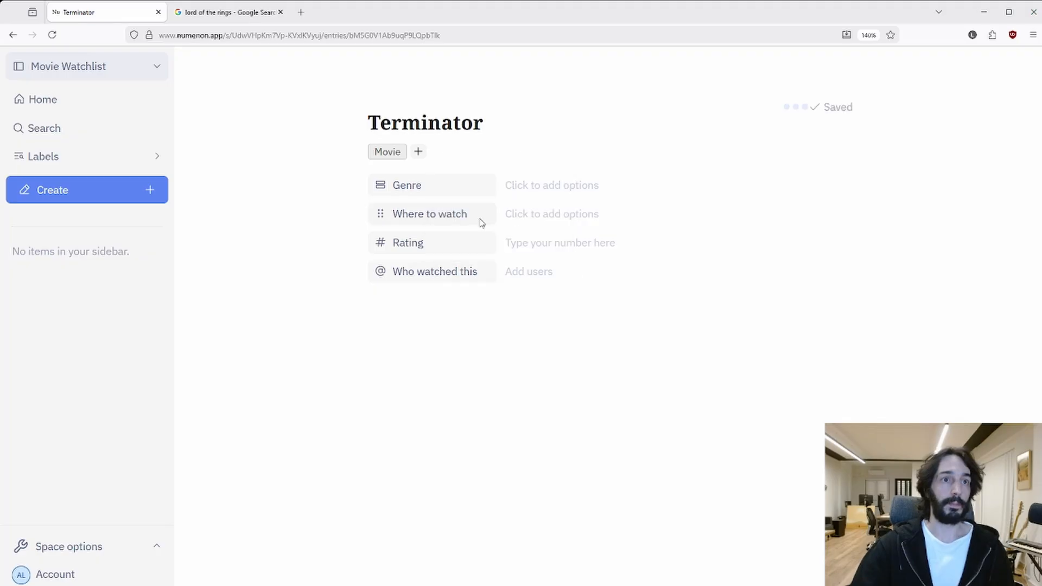
Step: Create the option Action in the Genre field of "Terminator" and assign it together with the existing Adventure option
{"action": "left_click", "coordinate": [534, 185]}
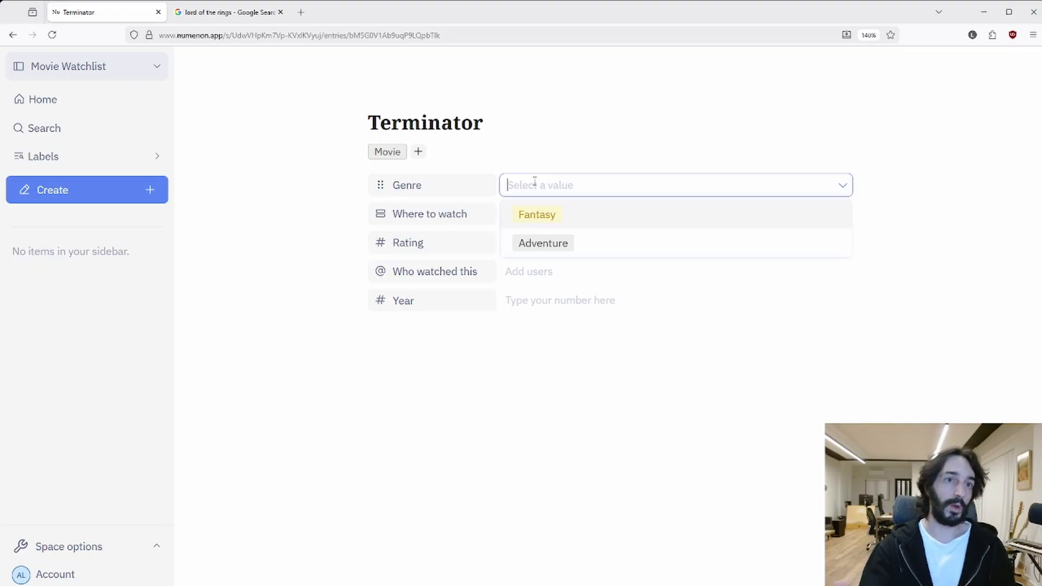
{"action": "type", "text": "Action"}
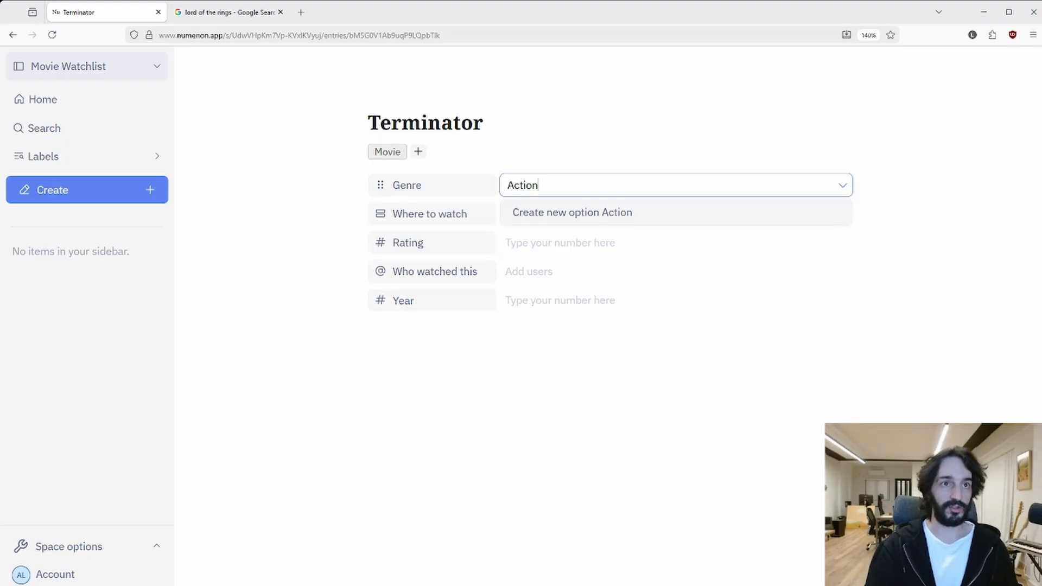
{"action": "key", "text": "Return"}
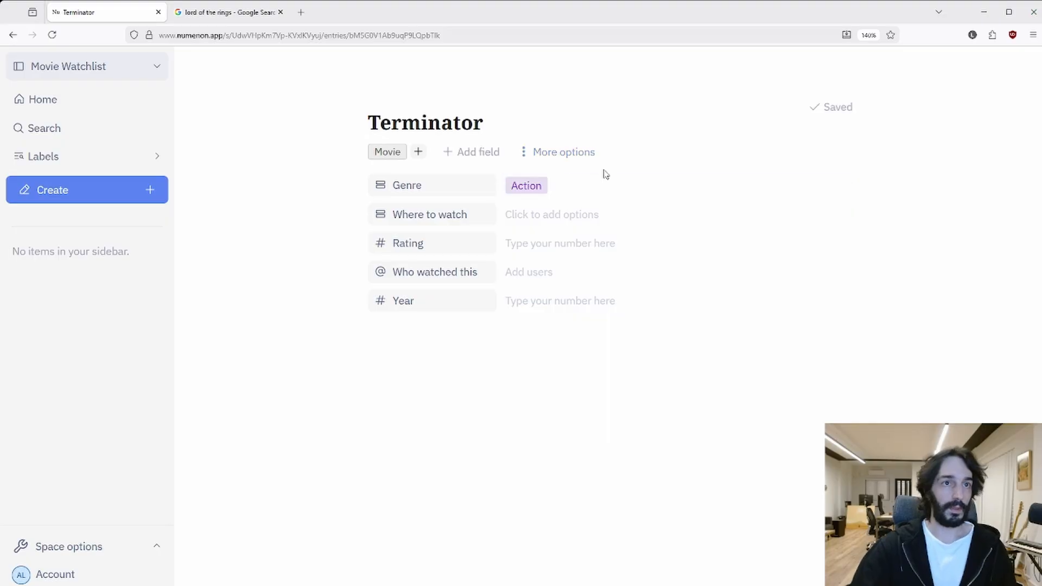
{"action": "left_click", "coordinate": [605, 186]}
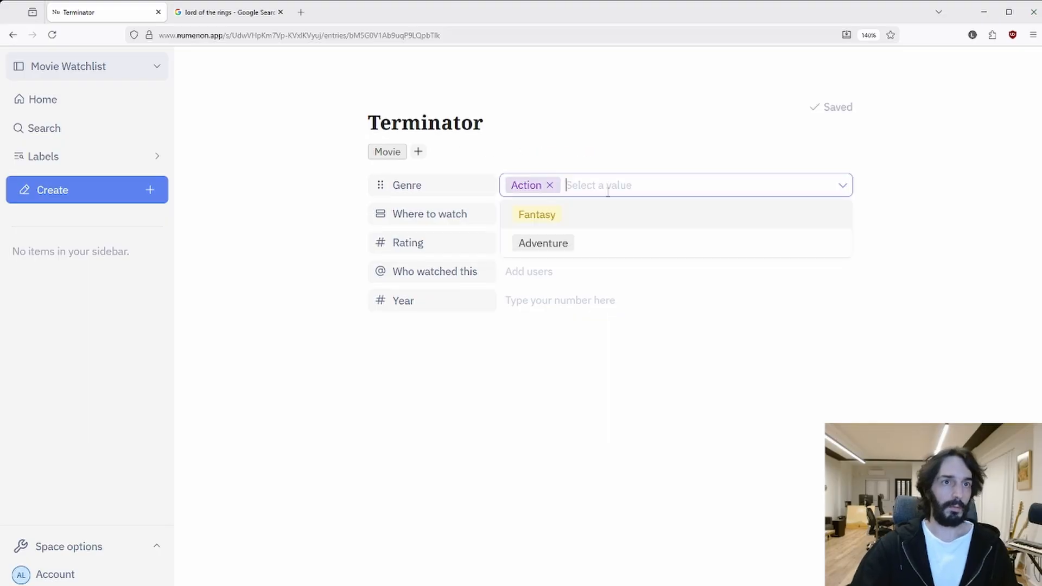
{"action": "left_click", "coordinate": [612, 241]}
Step: Set "Where to watch" to Netflix and the Rating to 88 for the "Terminator" entry
{"action": "left_click", "coordinate": [552, 222]}
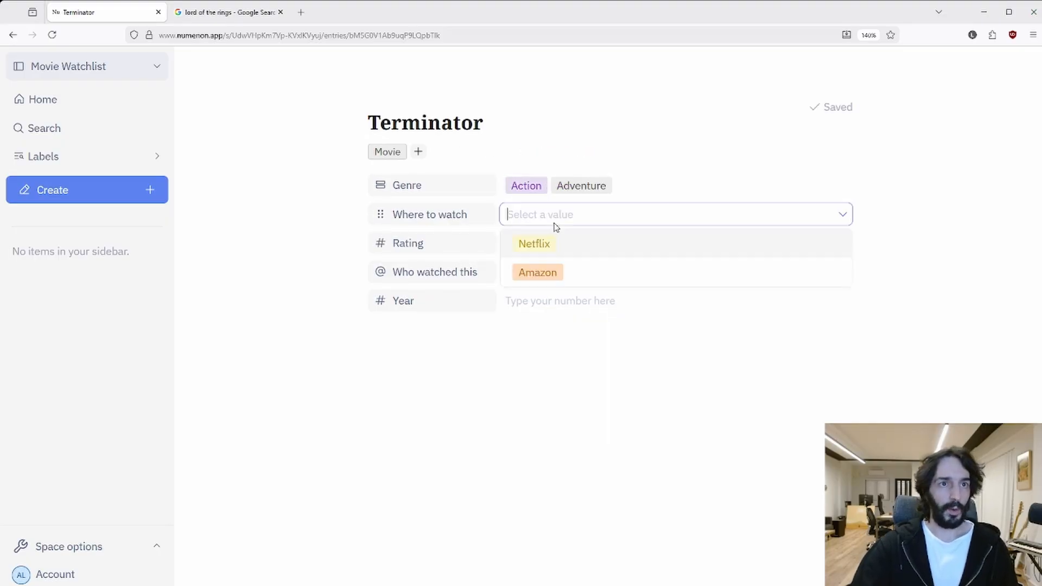
{"action": "left_click", "coordinate": [552, 239]}
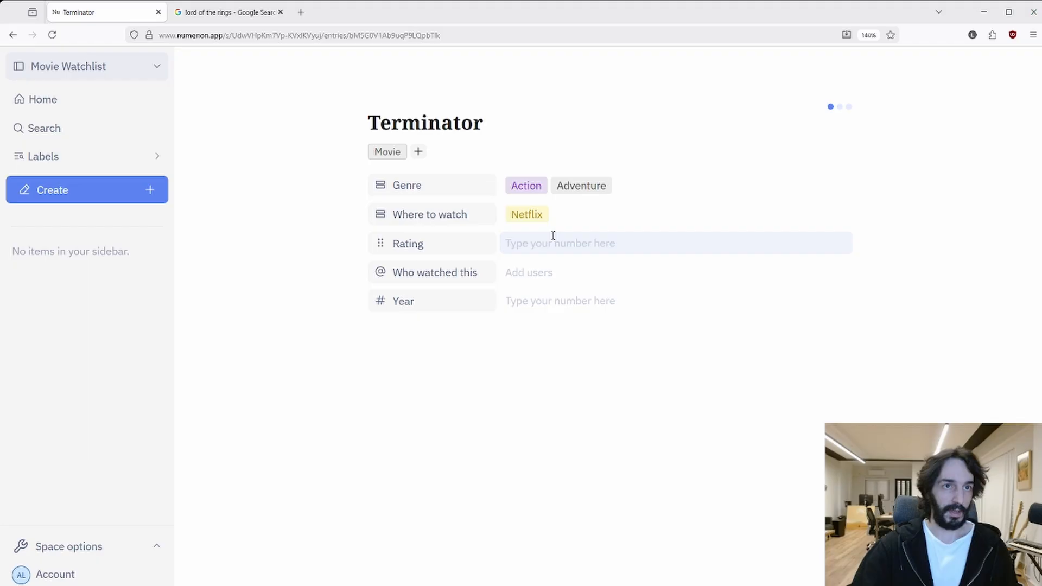
{"action": "left_click", "coordinate": [523, 253]}
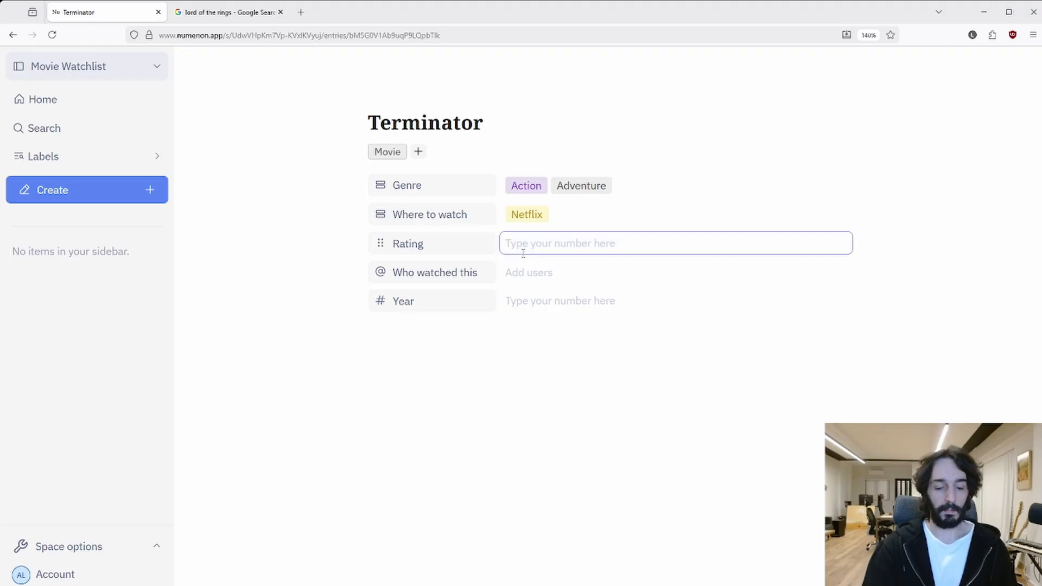
{"action": "type", "text": "88"}
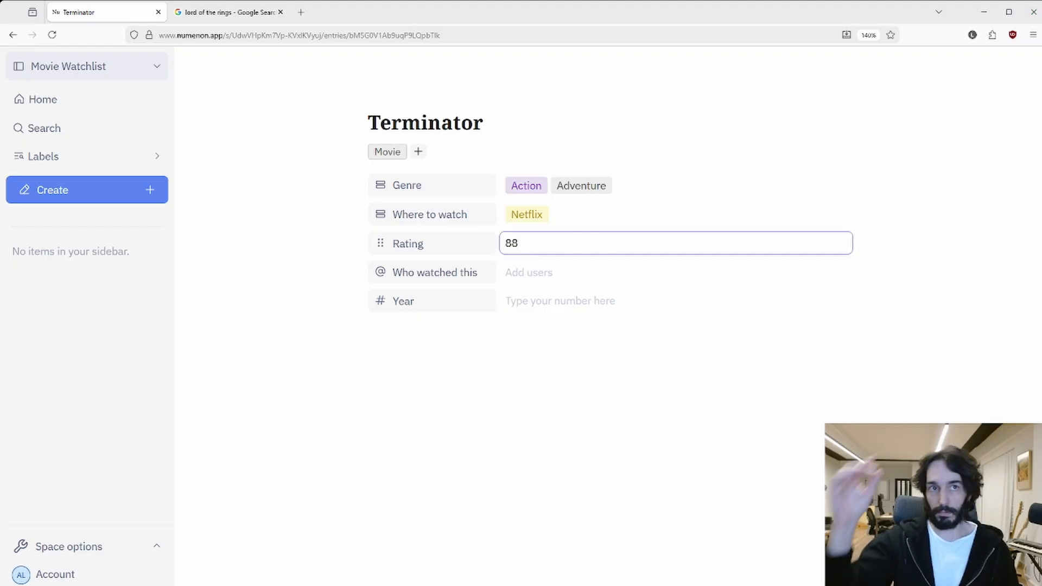
Step: Add the account holder to "Who watched this" and set the Year to 1987 for the "Terminator" entry
{"action": "left_click", "coordinate": [524, 272]}
{"action": "left_click", "coordinate": [540, 302]}
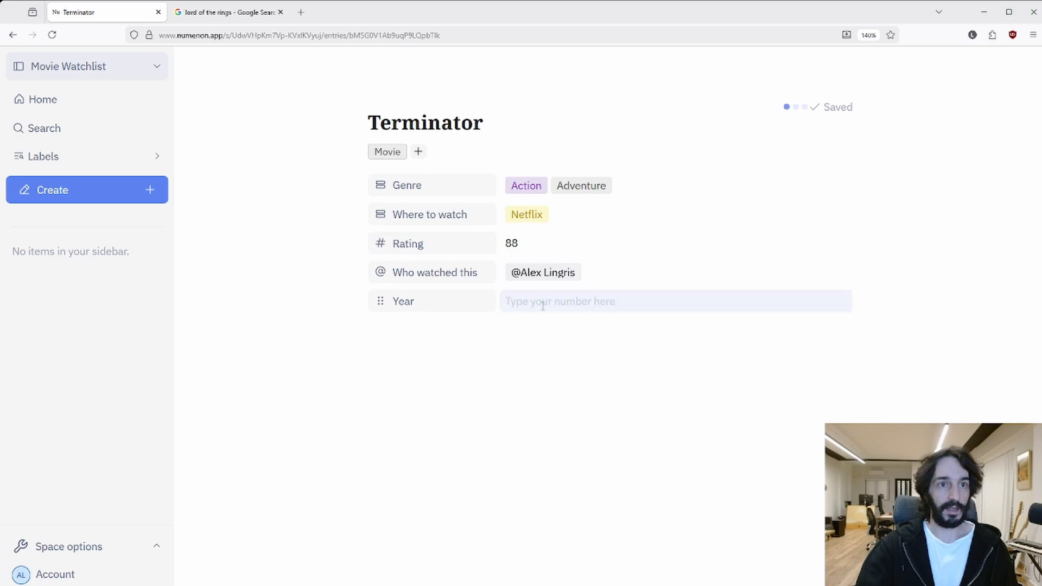
{"action": "left_click", "coordinate": [534, 306]}
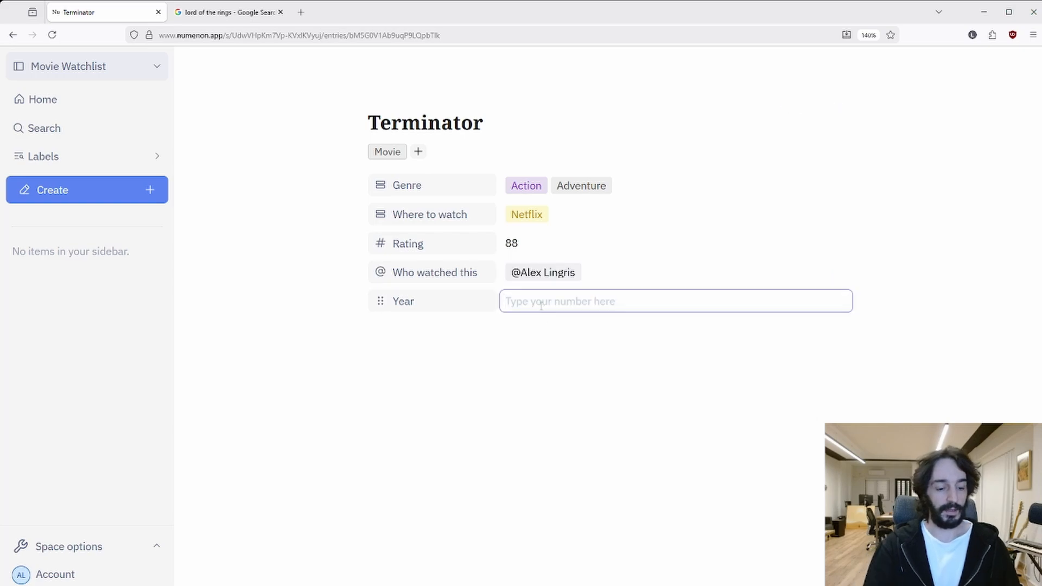
{"action": "type", "text": "19"}
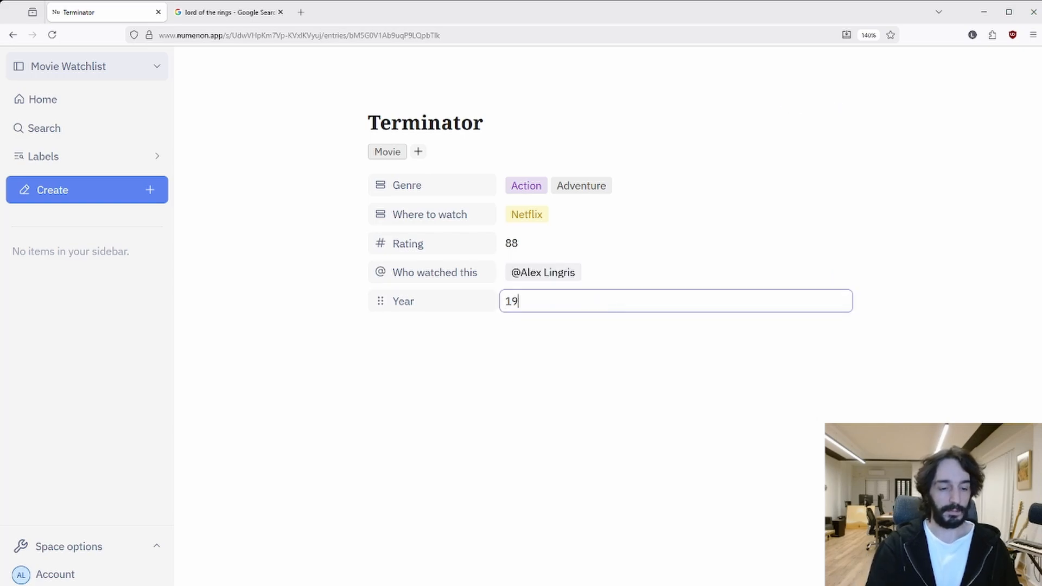
{"action": "type", "text": "87"}
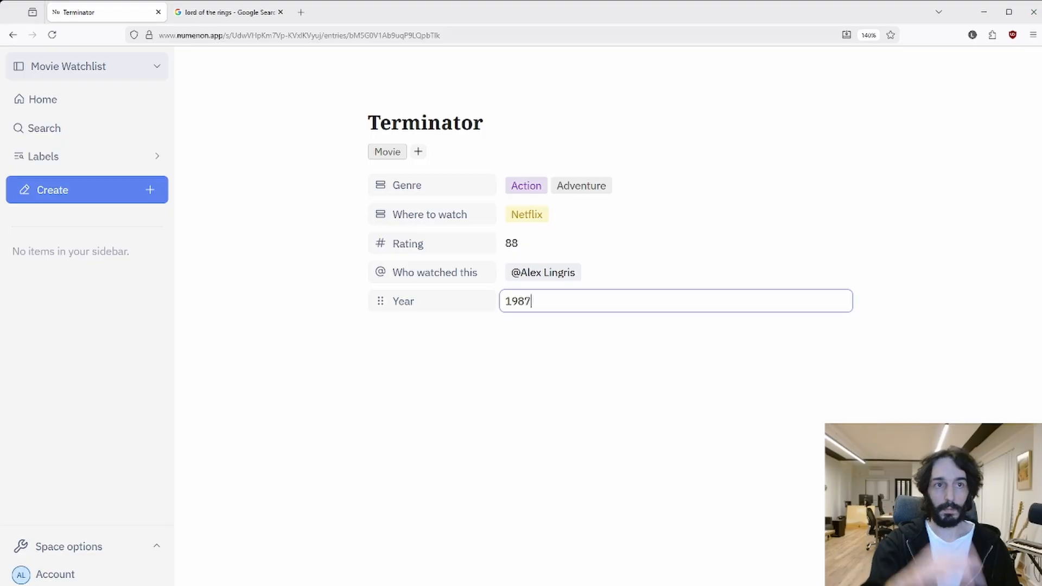
{"action": "left_click", "coordinate": [564, 358]}
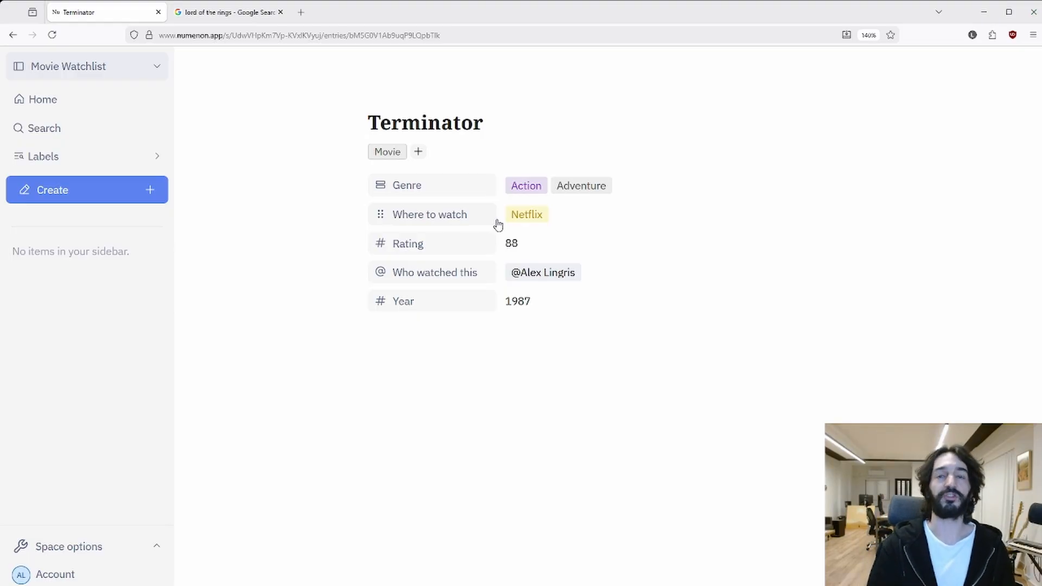
Step: Add the Genre field to the Movie label and change the label's color to green
{"action": "left_click", "coordinate": [416, 192]}
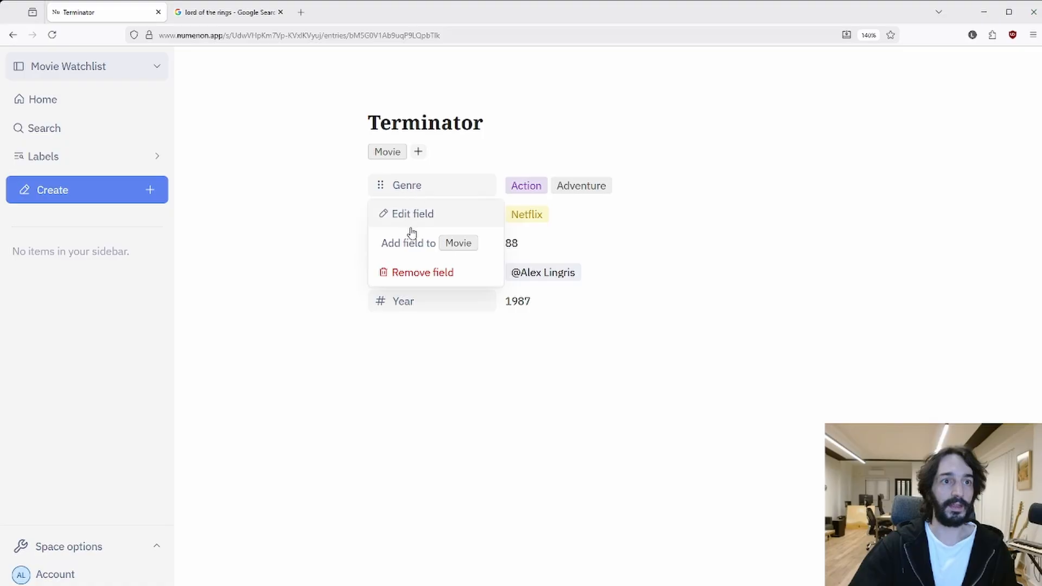
{"action": "left_click", "coordinate": [443, 247]}
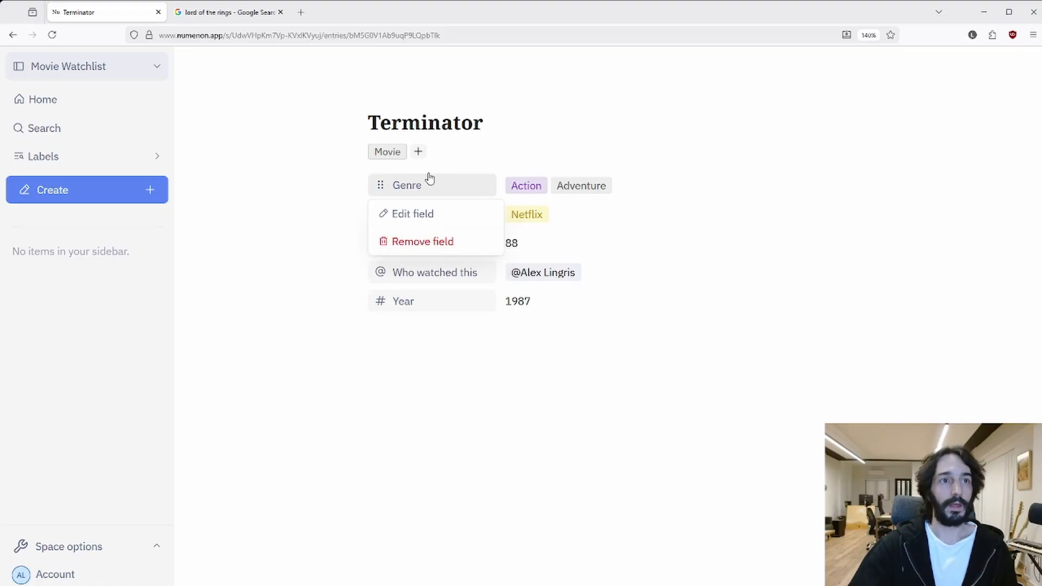
{"action": "left_click", "coordinate": [391, 159]}
{"action": "left_click", "coordinate": [438, 204]}
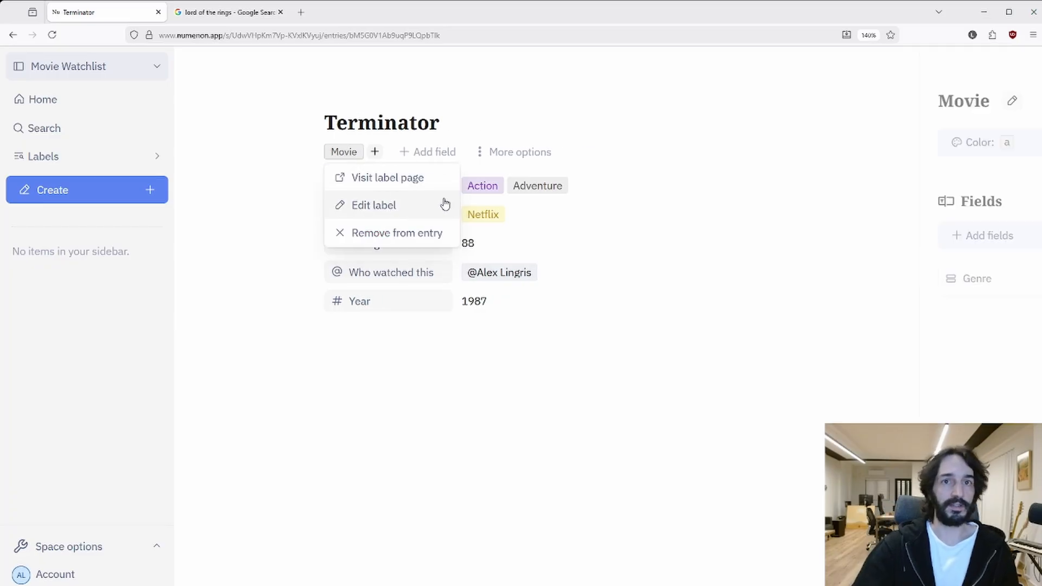
{"action": "left_click", "coordinate": [952, 149]}
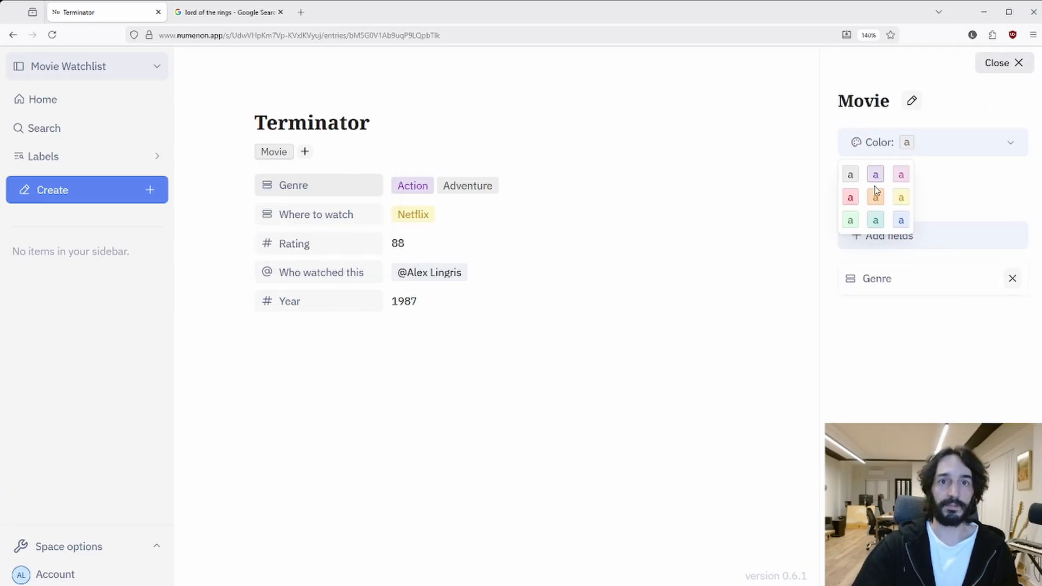
{"action": "left_click", "coordinate": [851, 220]}
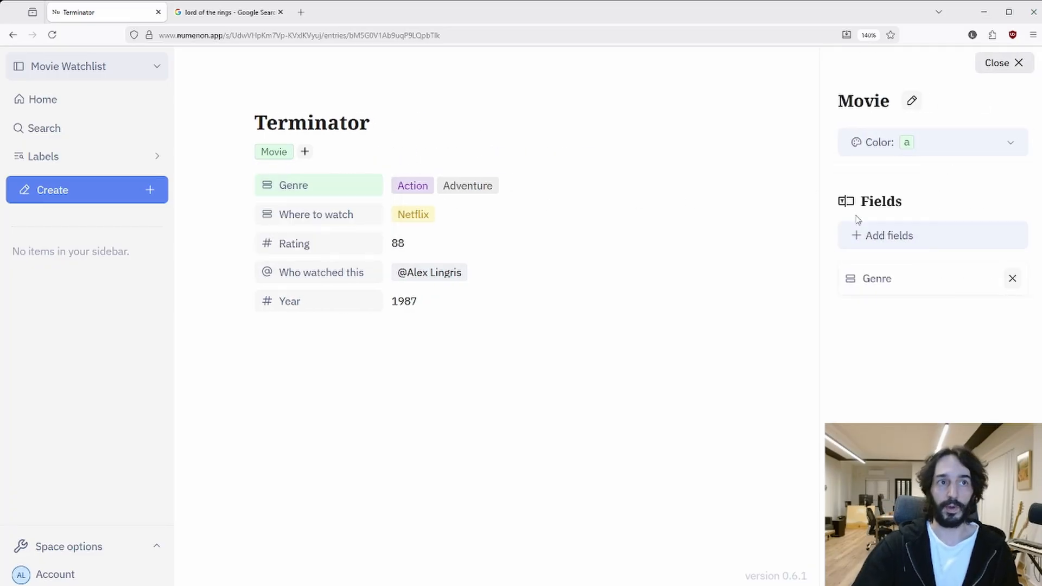
{"action": "left_click", "coordinate": [996, 63]}
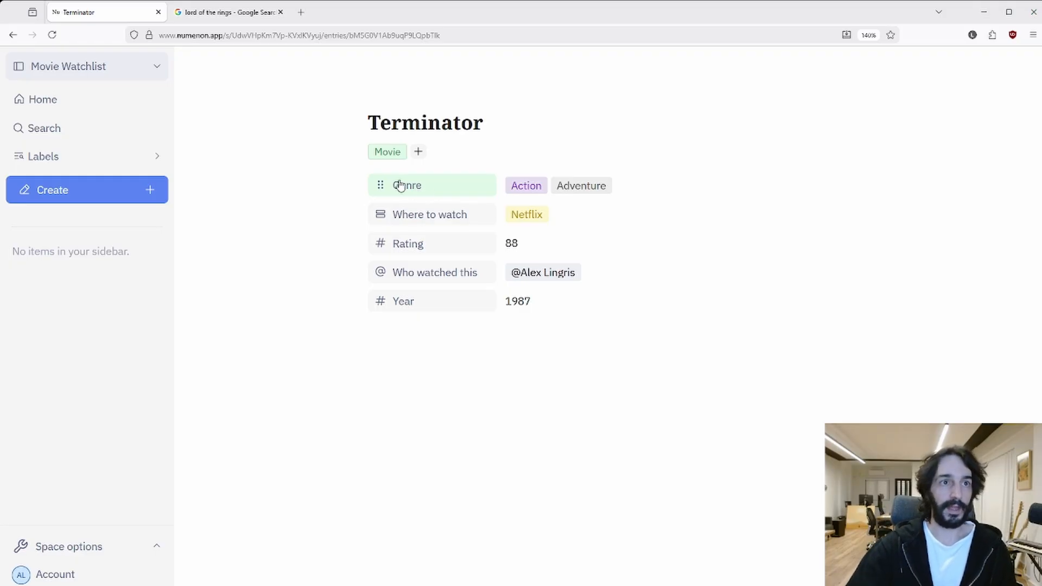
Step: Add the fields Where to watch, Rating, Who watched this and Year to the Movie label
{"action": "left_click", "coordinate": [424, 220]}
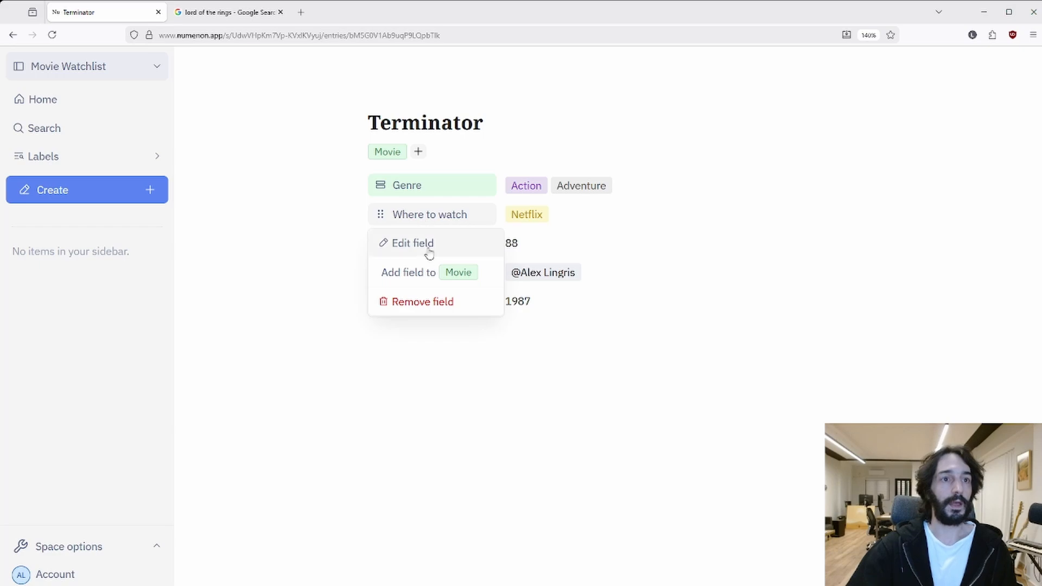
{"action": "left_click", "coordinate": [425, 271]}
{"action": "left_click", "coordinate": [428, 245]}
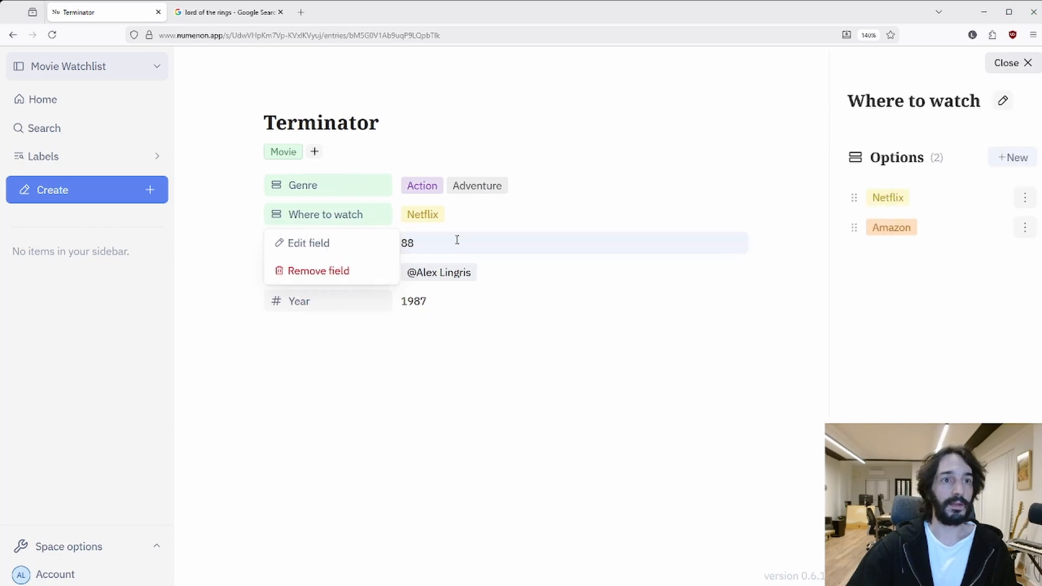
{"action": "left_click", "coordinate": [999, 64]}
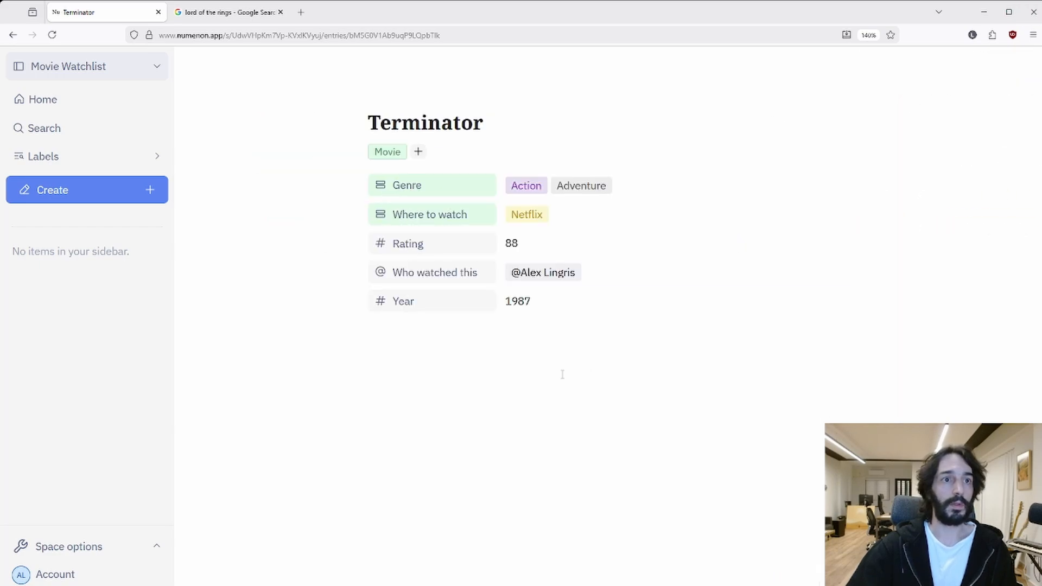
{"action": "left_click", "coordinate": [440, 247]}
{"action": "left_click", "coordinate": [425, 300]}
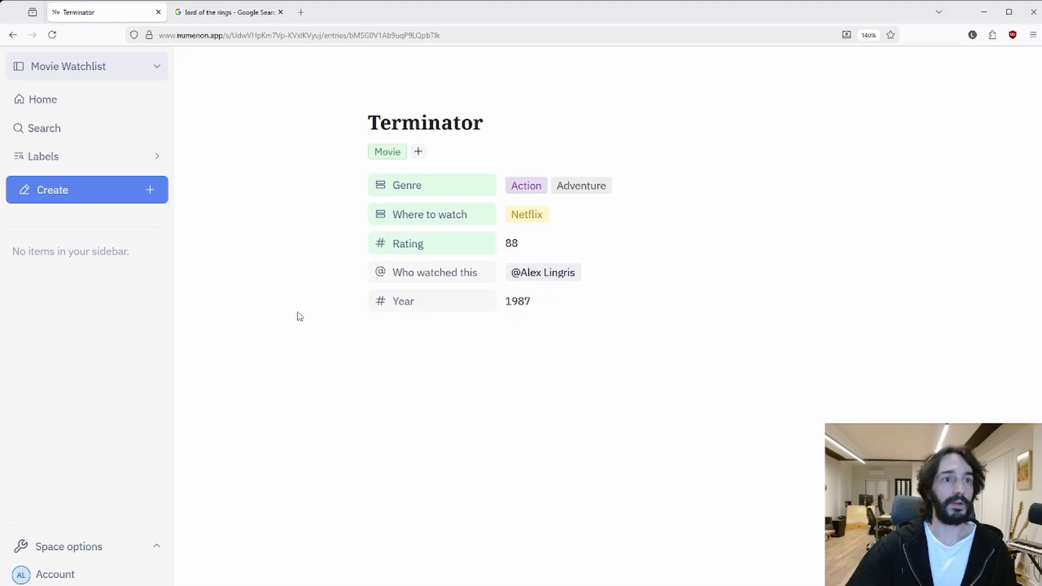
{"action": "left_click", "coordinate": [389, 277]}
{"action": "left_click", "coordinate": [381, 330]}
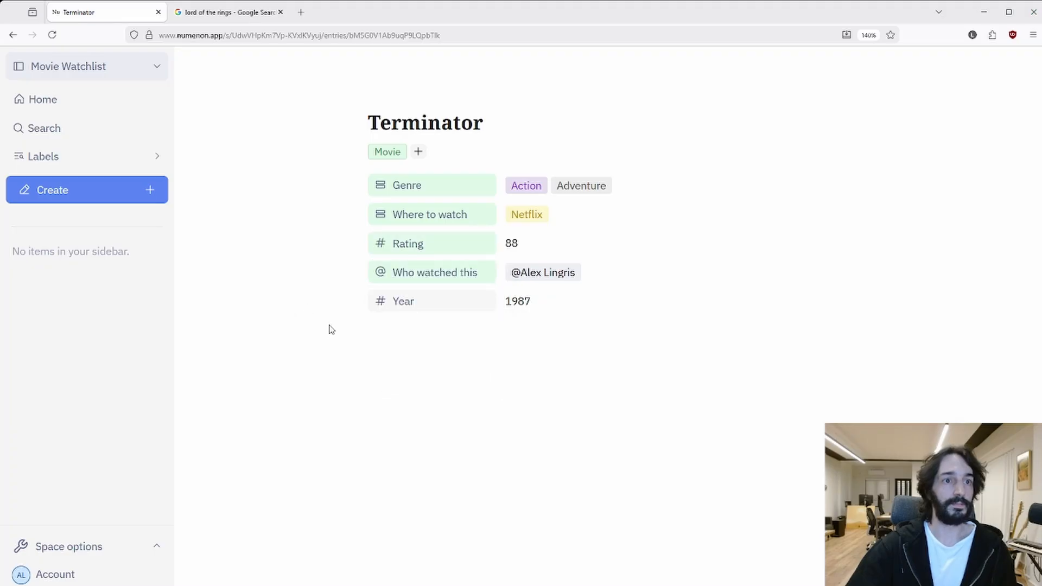
{"action": "left_click", "coordinate": [410, 301]}
{"action": "left_click", "coordinate": [418, 369]}
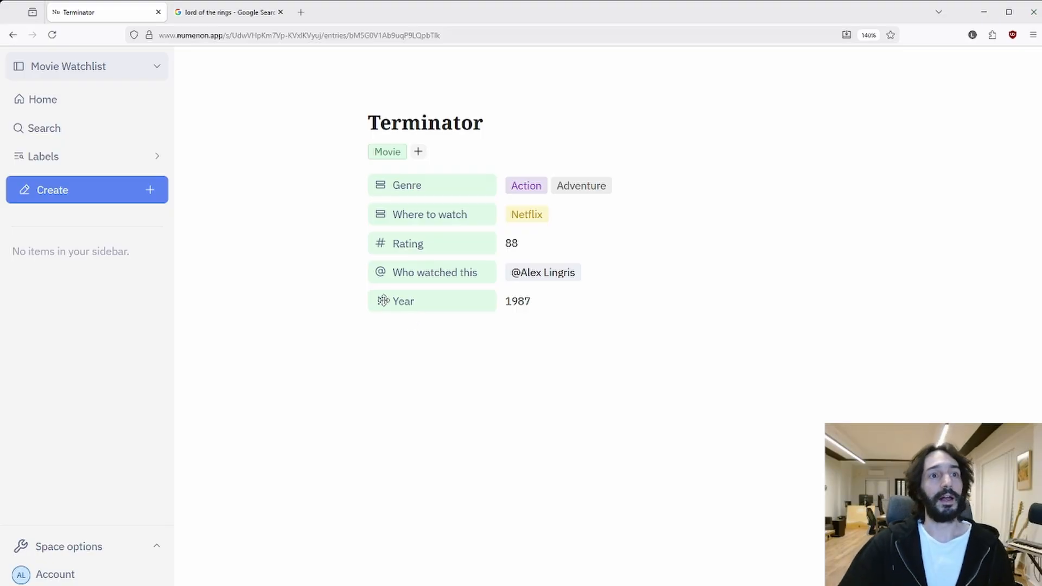
Step: Create a new entry named "Her" and assign the Movie label to it
{"action": "left_click", "coordinate": [84, 202]}
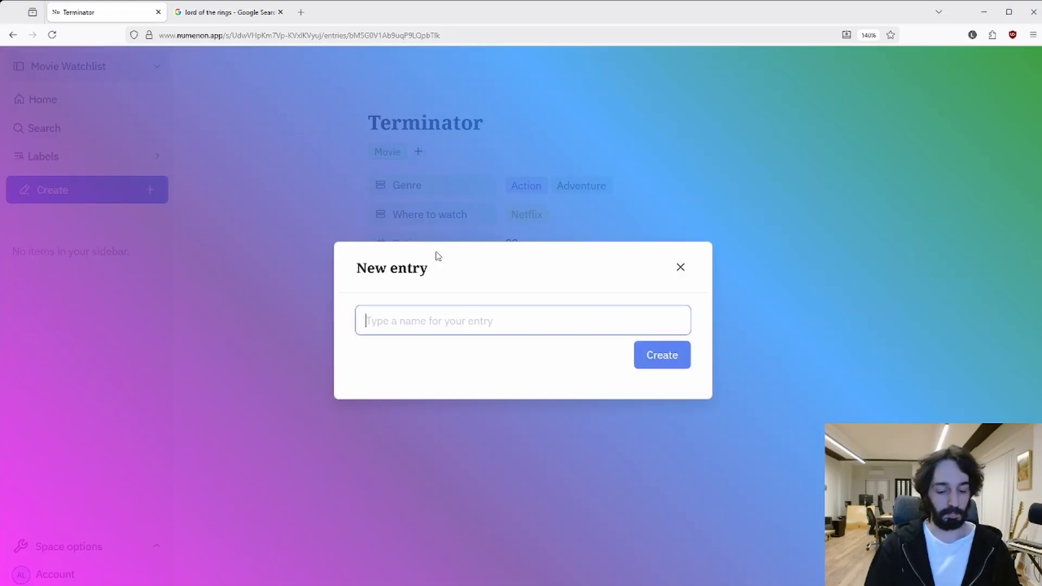
{"action": "type", "text": "Her"}
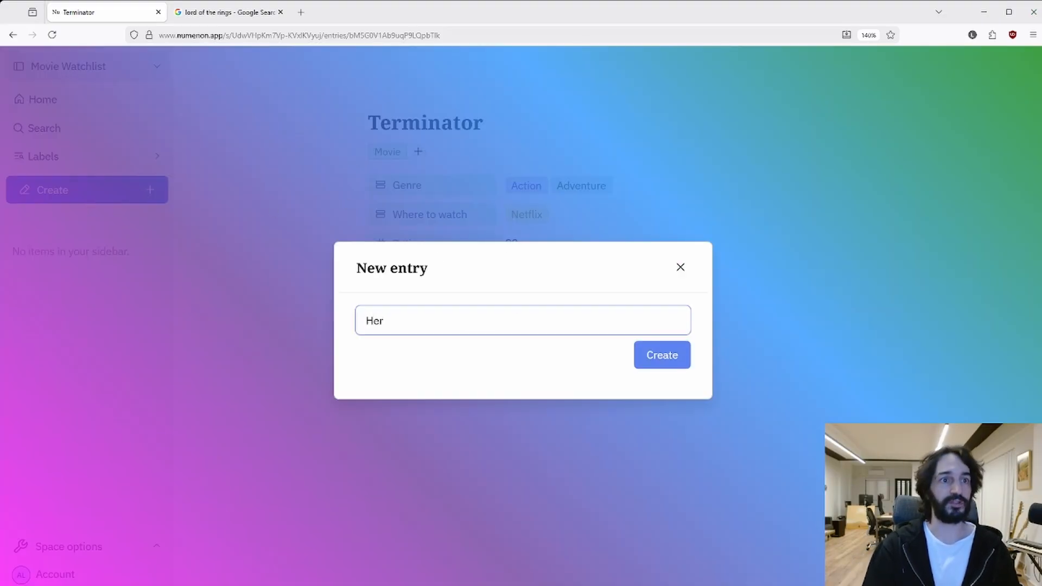
{"action": "key", "text": "Return"}
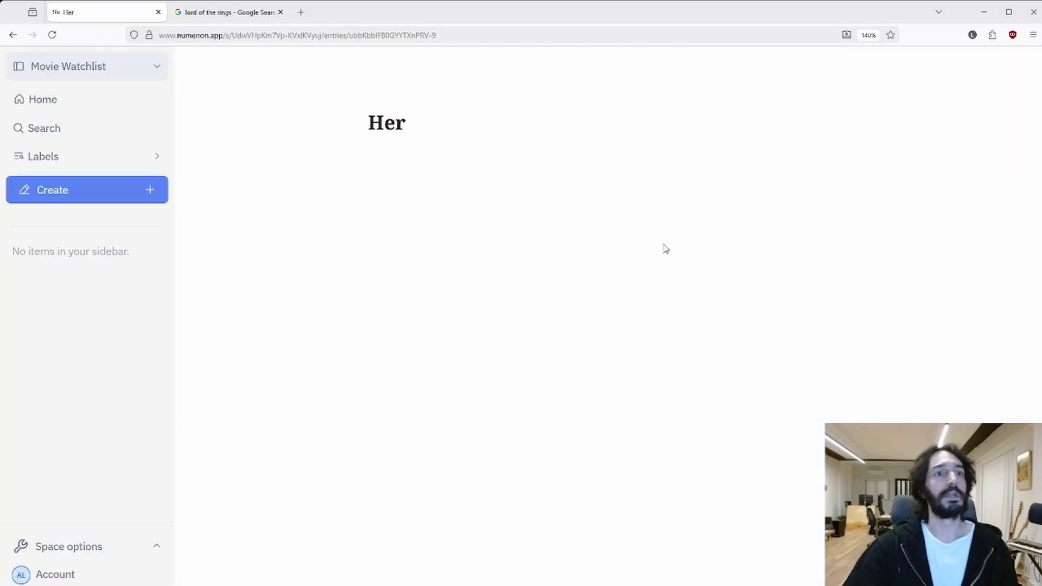
{"action": "left_click", "coordinate": [422, 154]}
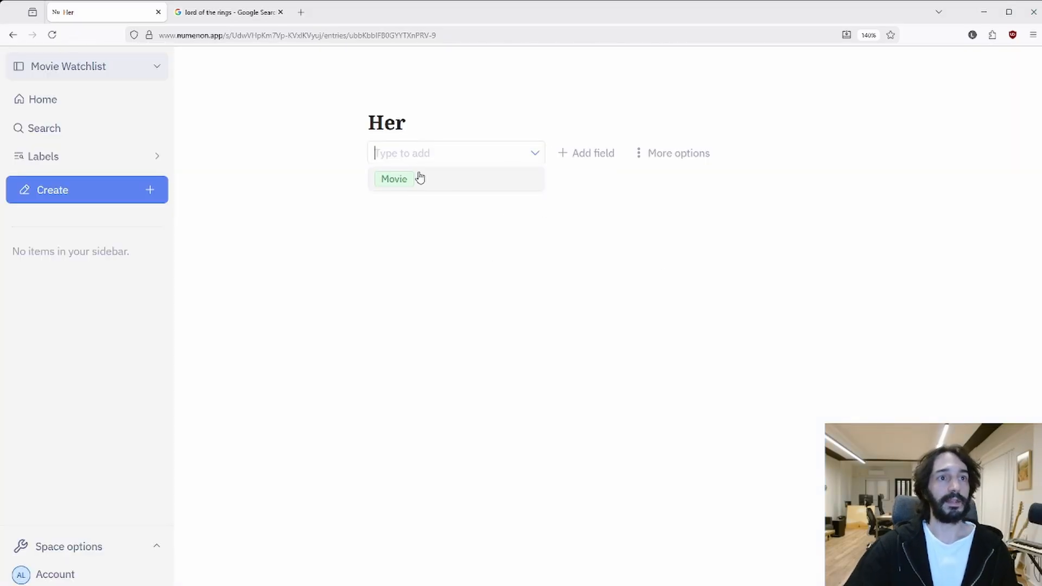
{"action": "left_click", "coordinate": [394, 179]}
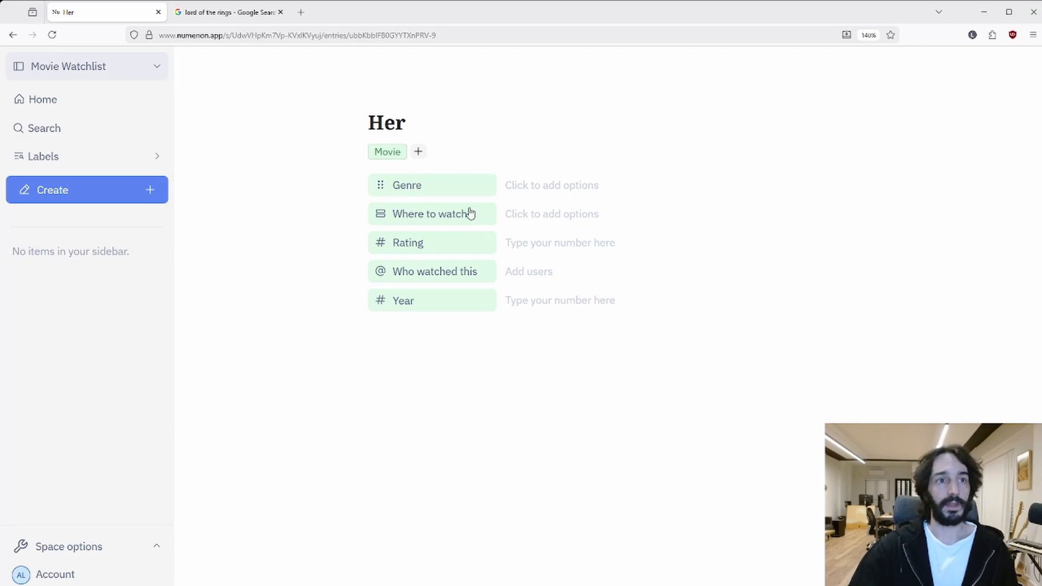
Step: Move the Where to watch and Rating fields above Genre in the "Her" entry and set Where to watch to Netflix
{"action": "left_click_drag", "start_coordinate": [398, 218], "coordinate": [382, 198]}
{"action": "left_click_drag", "start_coordinate": [381, 242], "coordinate": [384, 220]}
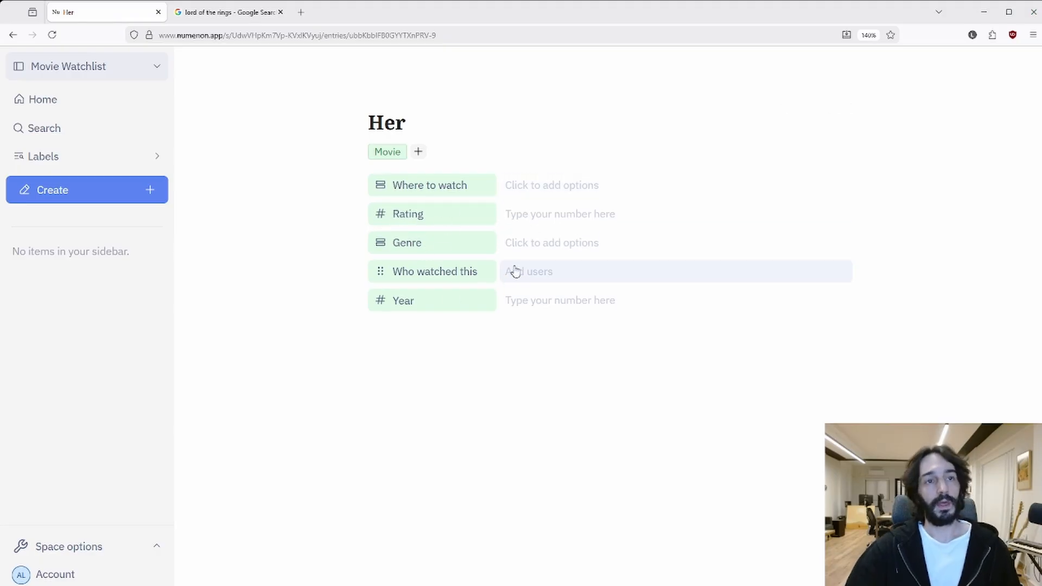
{"action": "left_click", "coordinate": [542, 187]}
{"action": "left_click", "coordinate": [546, 215]}
{"action": "left_click", "coordinate": [564, 215]}
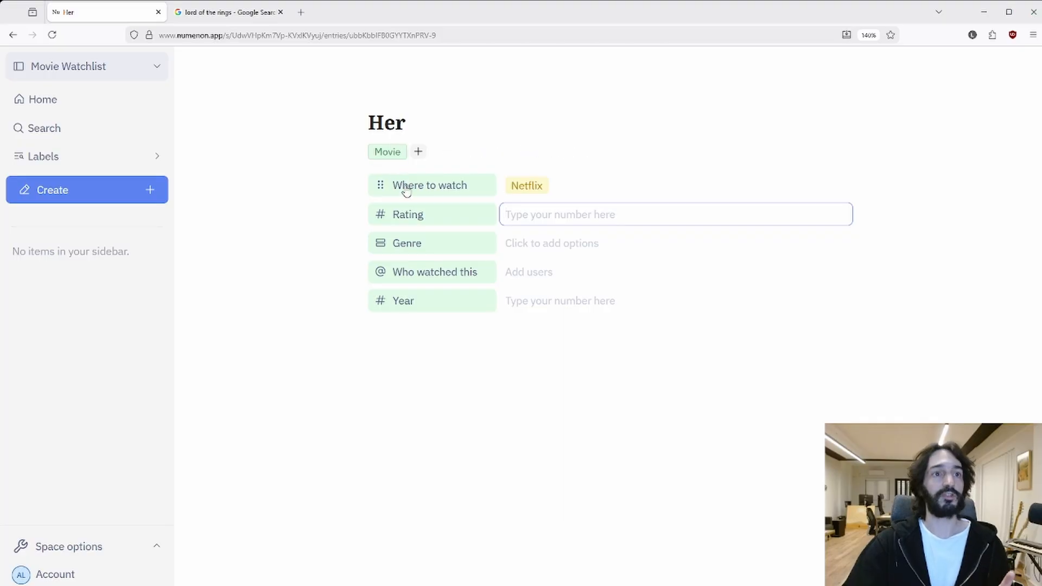
{"action": "left_click", "coordinate": [550, 359]}
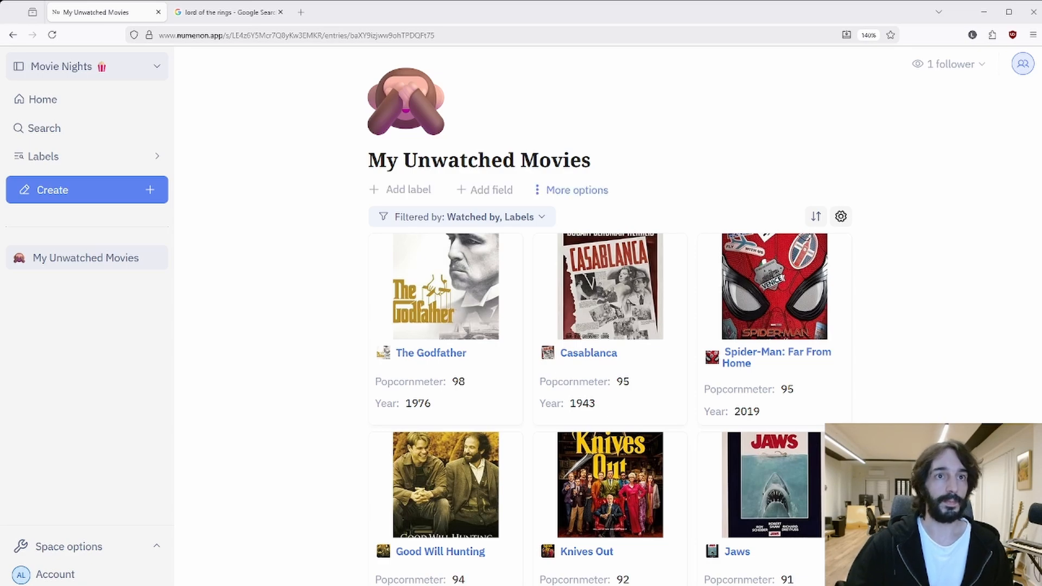
Step: Move the existing "My Unwatched Movies" entry in the Movie Nights space to the trash
{"action": "left_click", "coordinate": [577, 189]}
{"action": "left_click", "coordinate": [597, 381]}
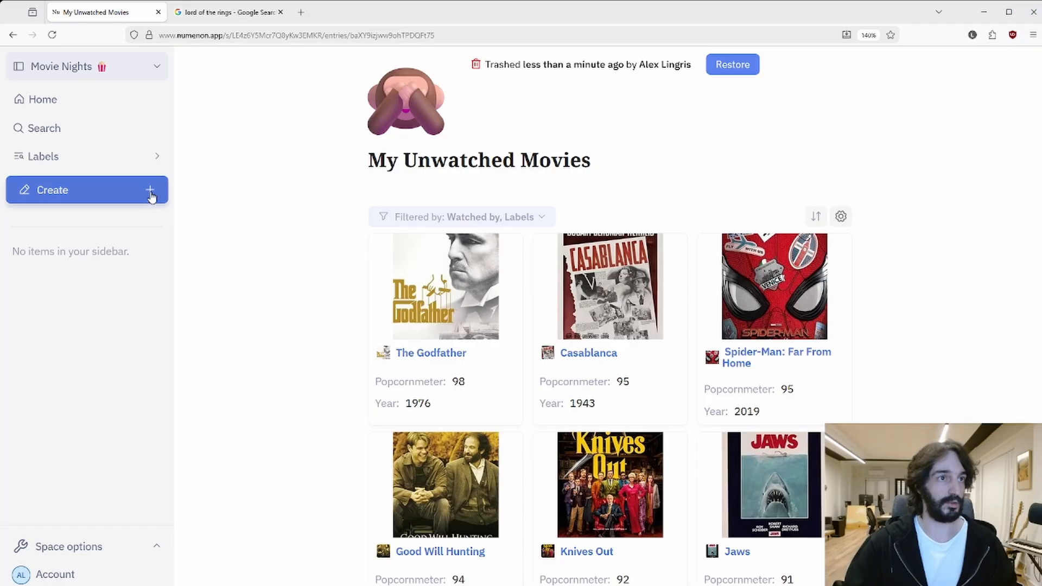
Step: Create a new entry named "My Unwatched Movies" with Public access in the Movie Nights space
{"action": "left_click", "coordinate": [136, 196]}
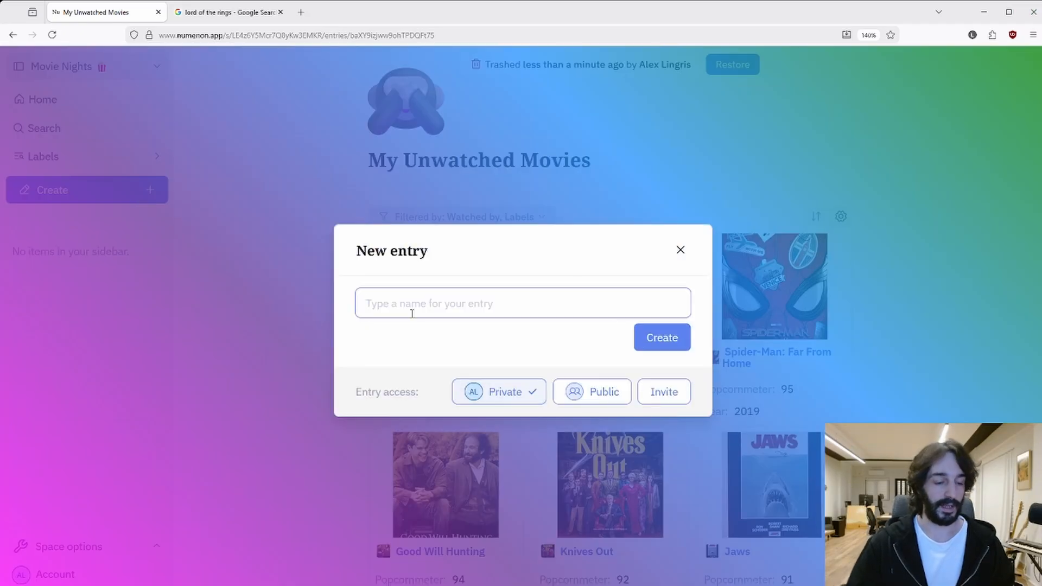
{"action": "type", "text": "My u"}
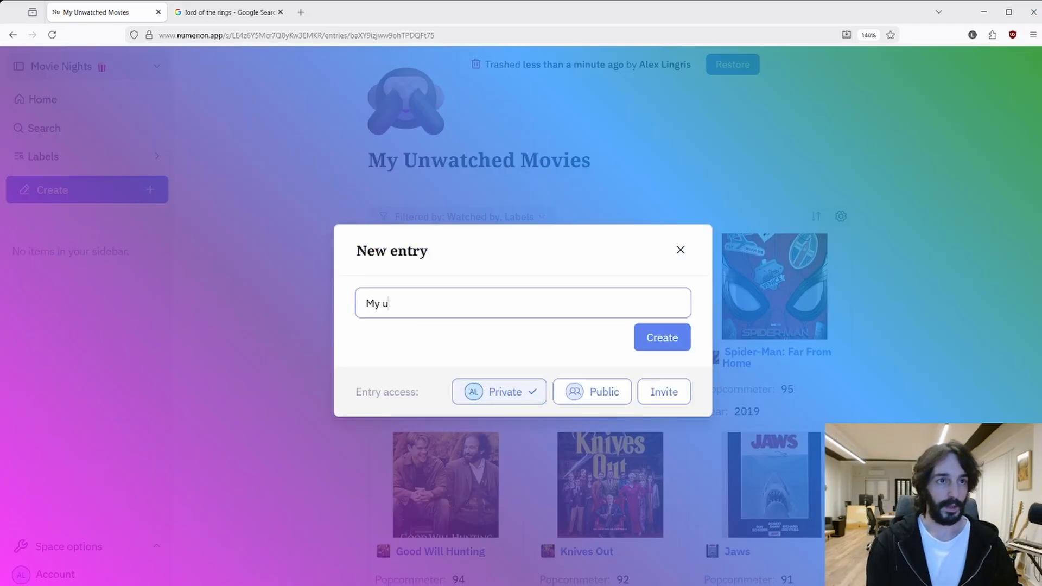
{"action": "key", "text": "BackSpace"}
{"action": "type", "text": "Unwa"}
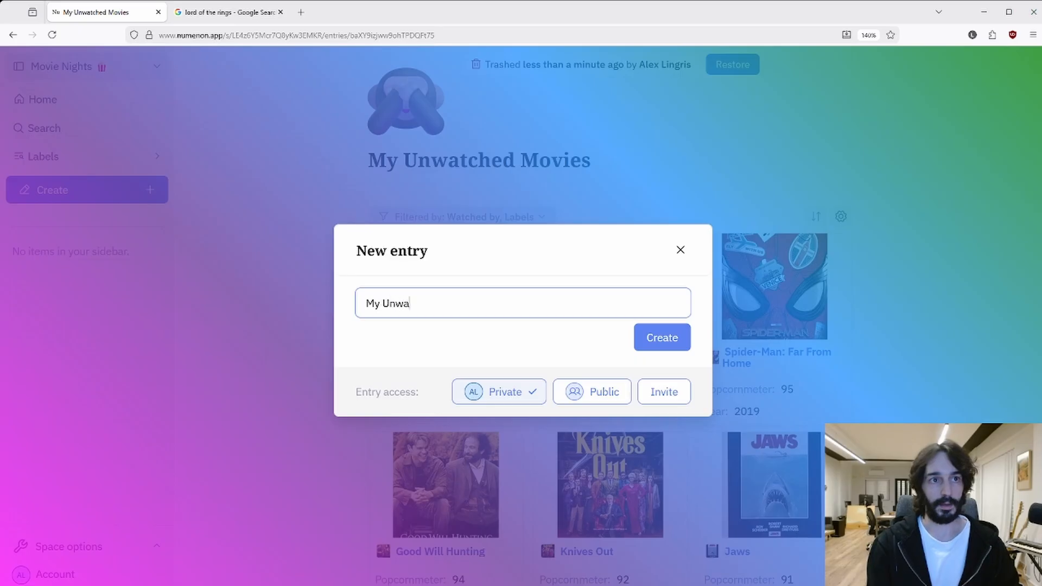
{"action": "type", "text": "tched Movies"}
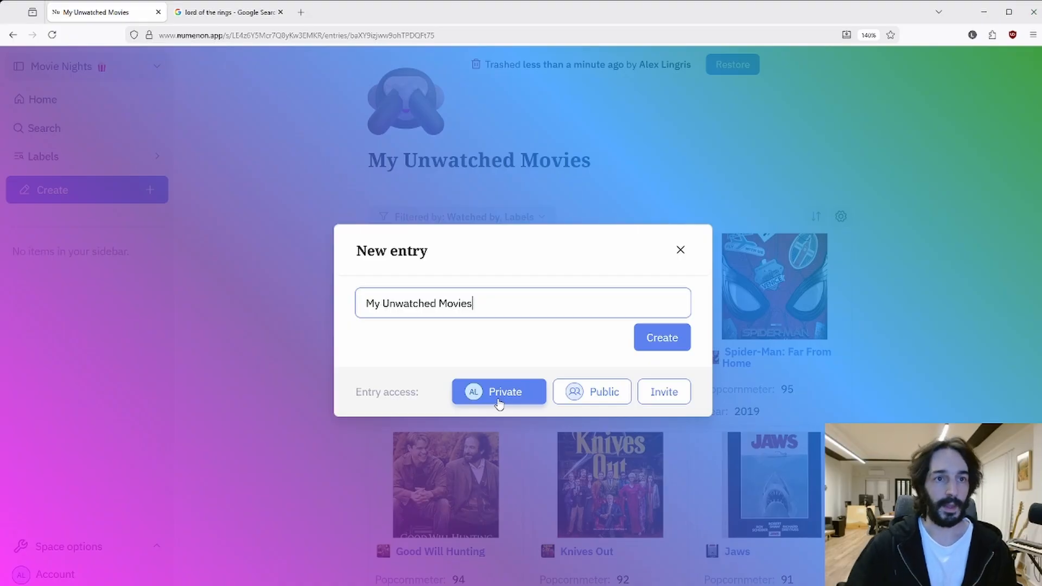
{"action": "left_click", "coordinate": [564, 393]}
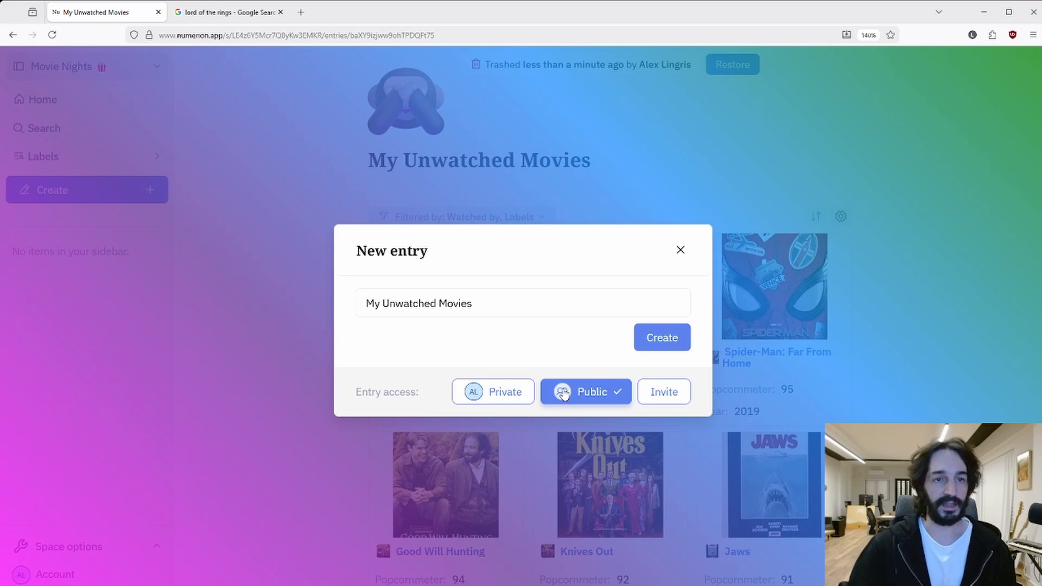
{"action": "left_click", "coordinate": [664, 392]}
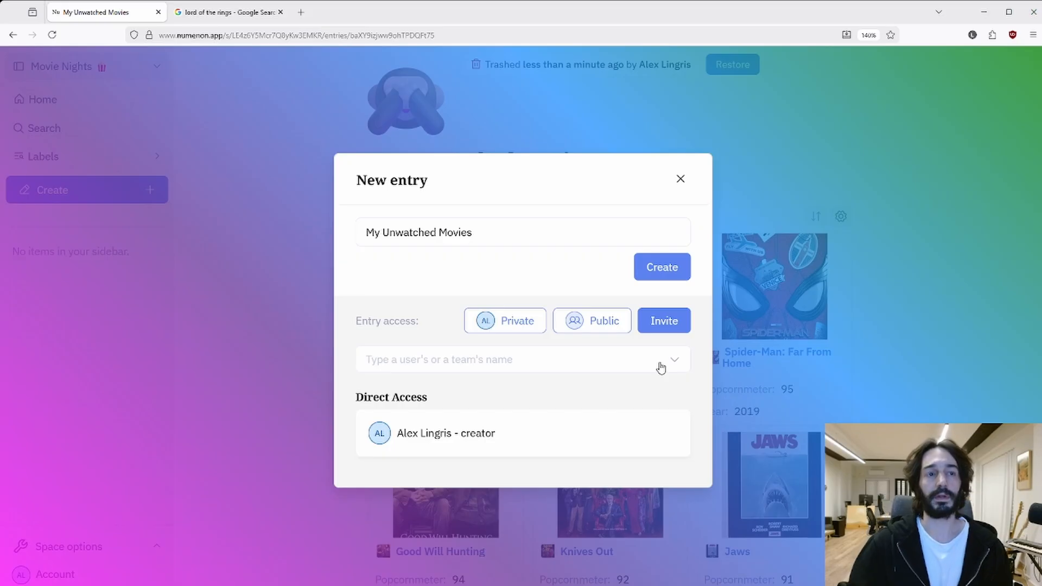
{"action": "left_click", "coordinate": [570, 327]}
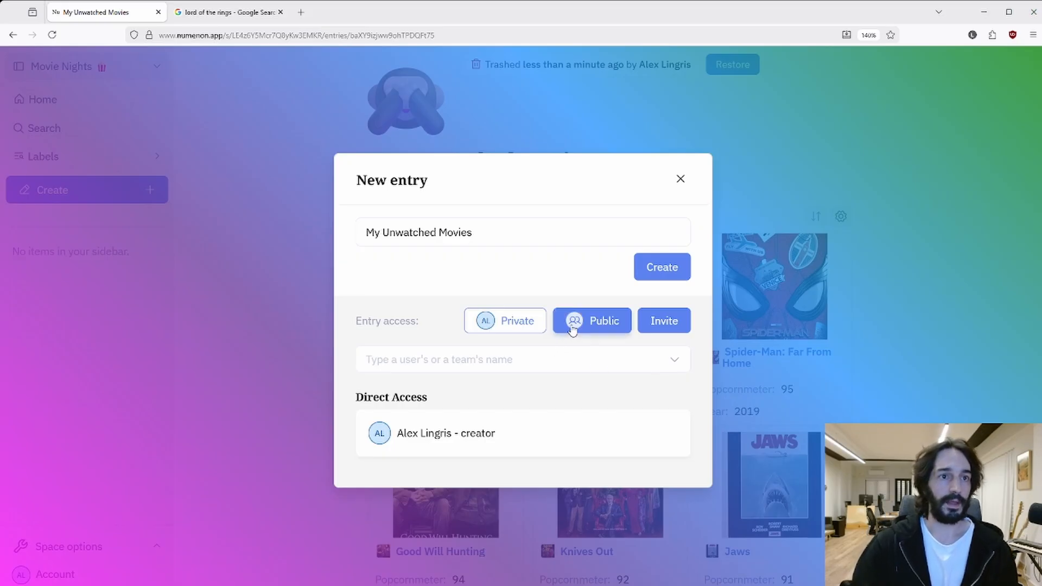
{"action": "left_click", "coordinate": [656, 347]}
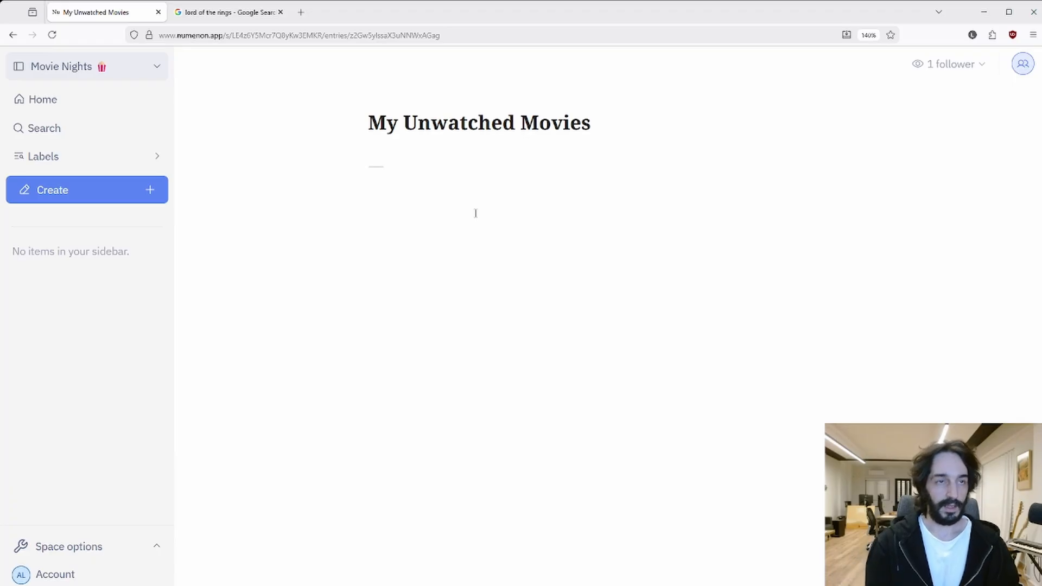
{"action": "type", "text": "asfsfas"}
{"action": "key", "text": "BackSpace"}
{"action": "key", "text": "BackSpace"}
{"action": "key", "text": "BackSpace"}
{"action": "key", "text": "BackSpace"}
{"action": "key", "text": "BackSpace"}
{"action": "key", "text": "BackSpace"}
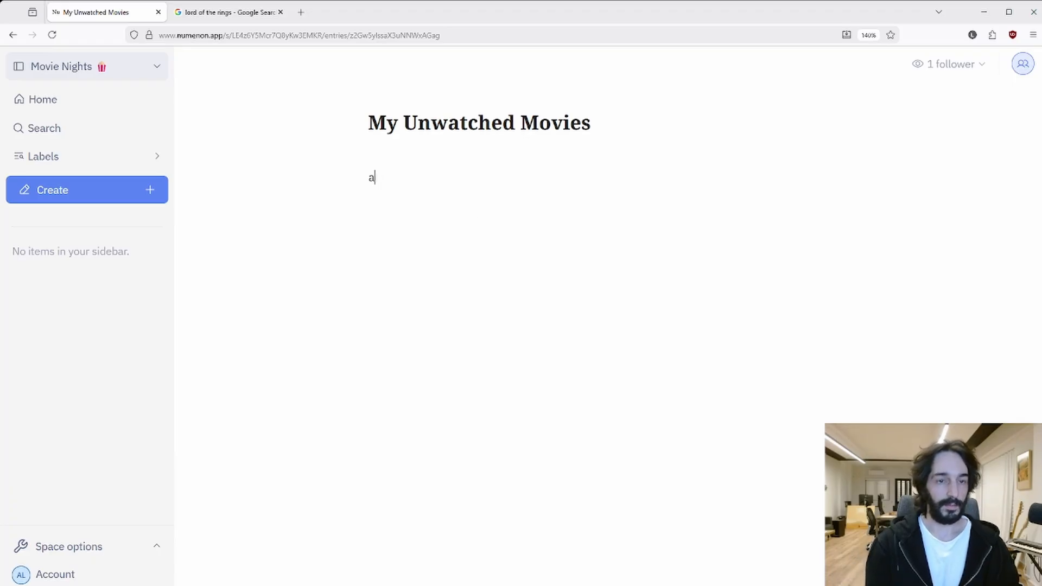
{"action": "key", "text": "BackSpace"}
Step: Insert a dynamic list in the "My Unwatched Movies" entry that lists entries with the Movie label
{"action": "type", "text": "/d"}
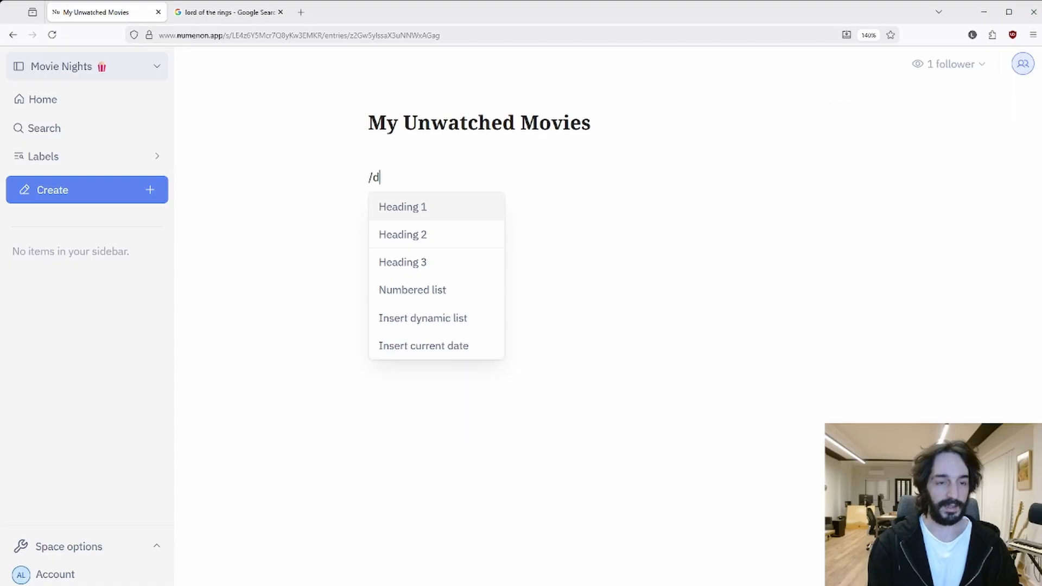
{"action": "type", "text": "yn"}
{"action": "left_click", "coordinate": [449, 215]}
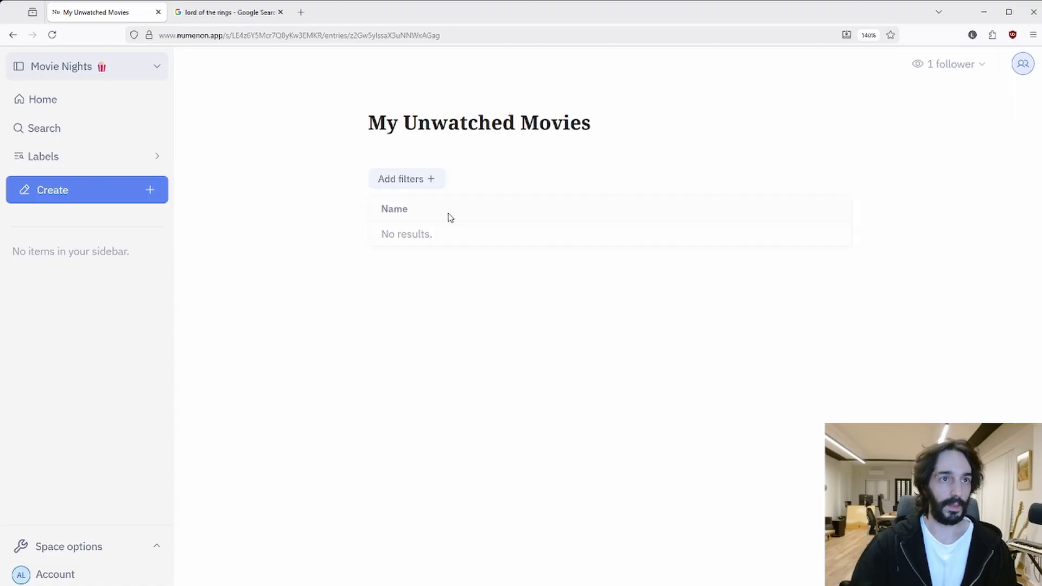
{"action": "left_click", "coordinate": [419, 188]}
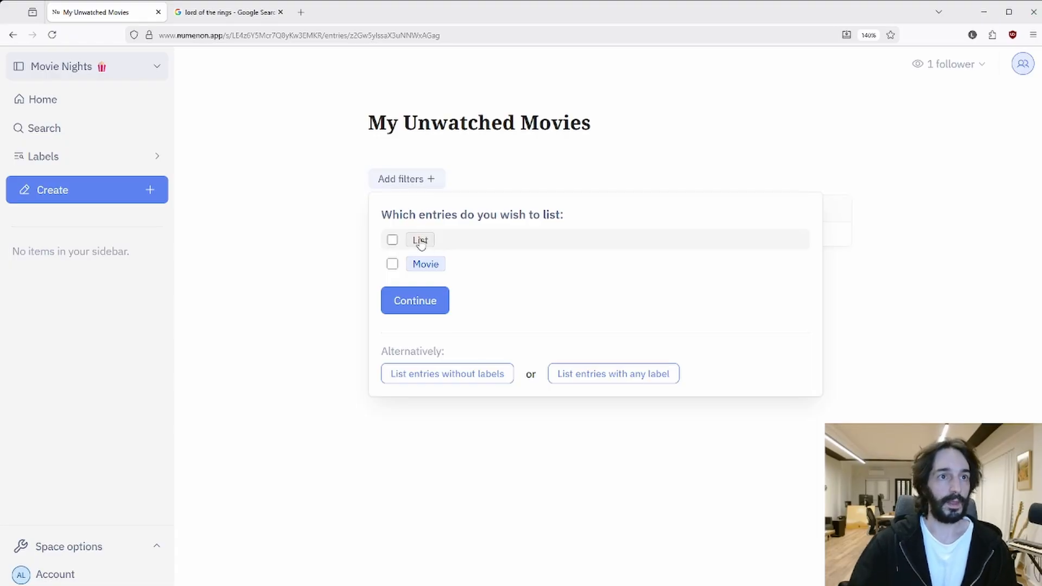
{"action": "left_click", "coordinate": [434, 264]}
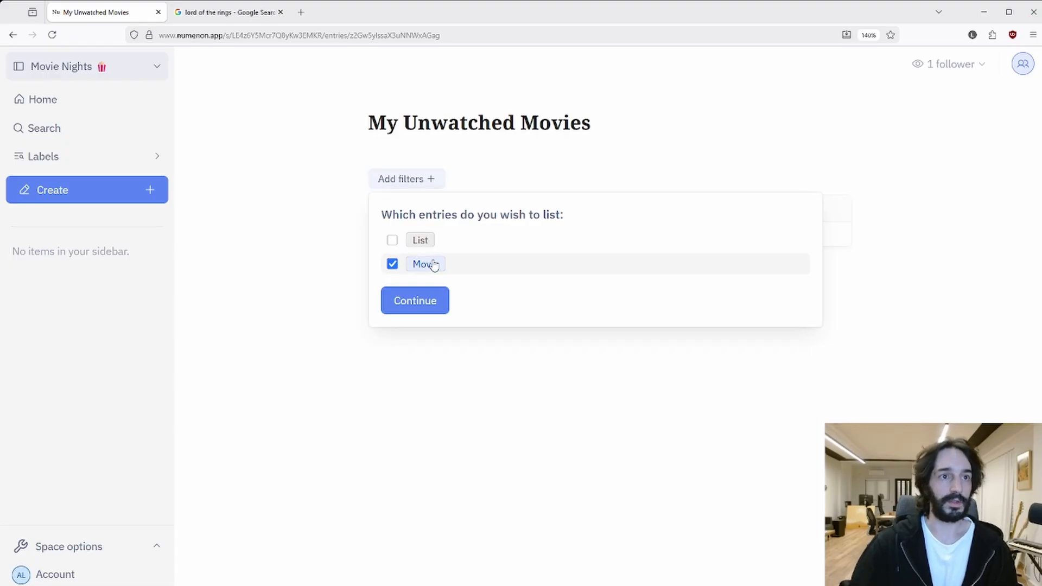
{"action": "left_click", "coordinate": [432, 299]}
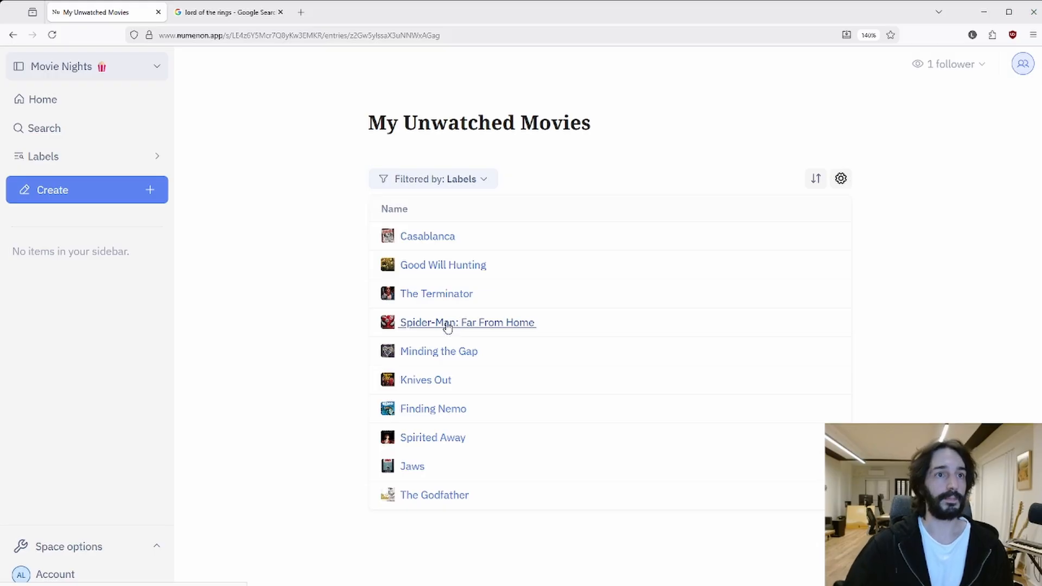
Step: Add a second filter to the dynamic list where Watched by is "not in" the account owner's name
{"action": "left_click", "coordinate": [446, 186]}
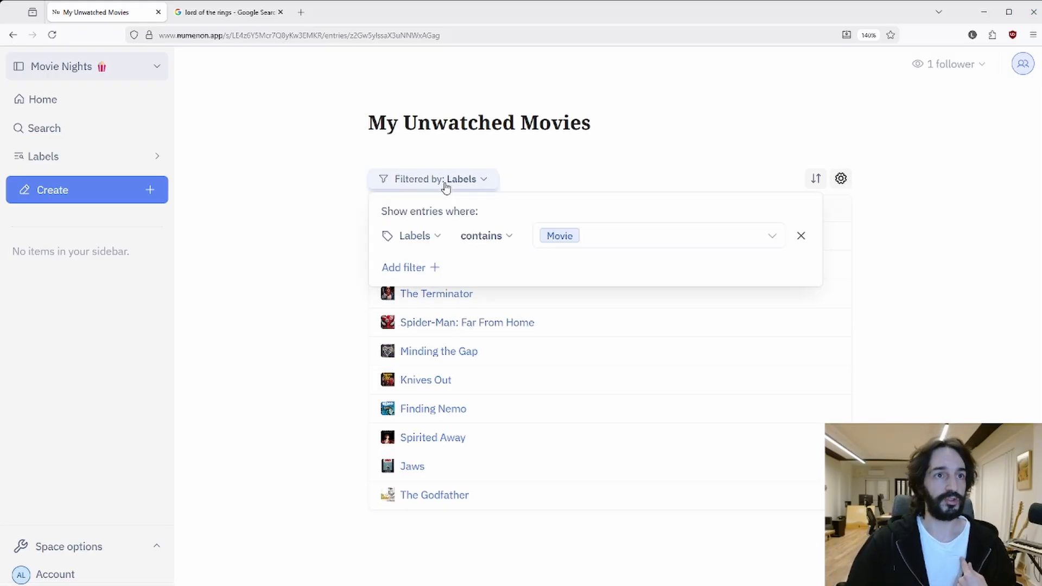
{"action": "left_click", "coordinate": [414, 268]}
{"action": "left_click", "coordinate": [414, 278]}
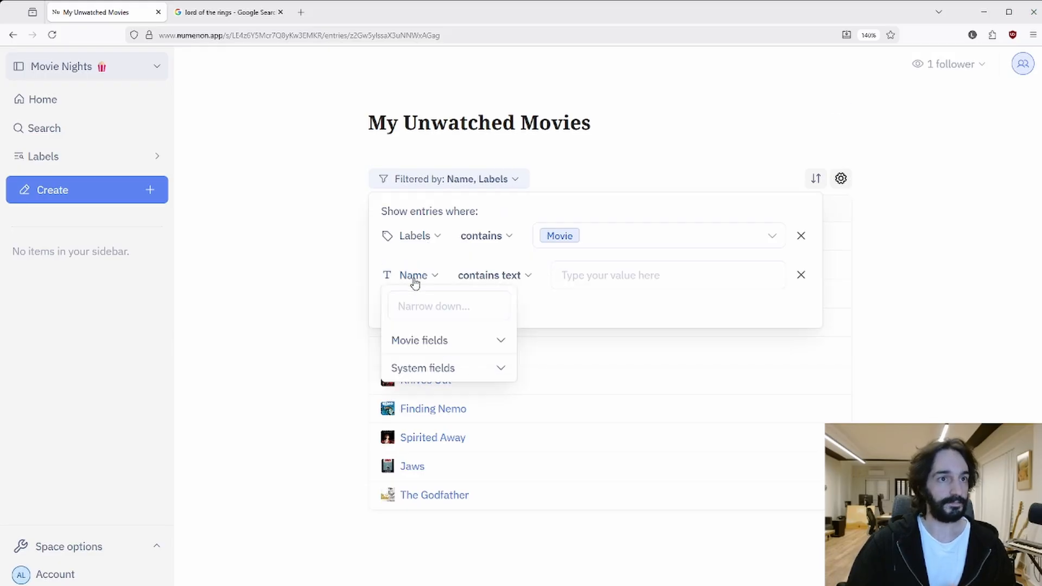
{"action": "left_click", "coordinate": [427, 342]}
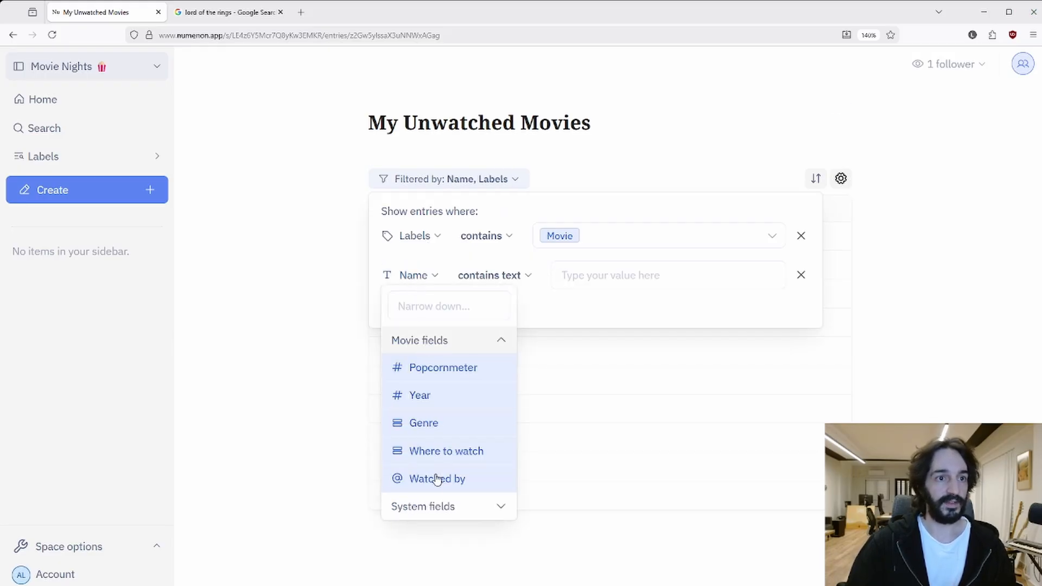
{"action": "left_click", "coordinate": [437, 480]}
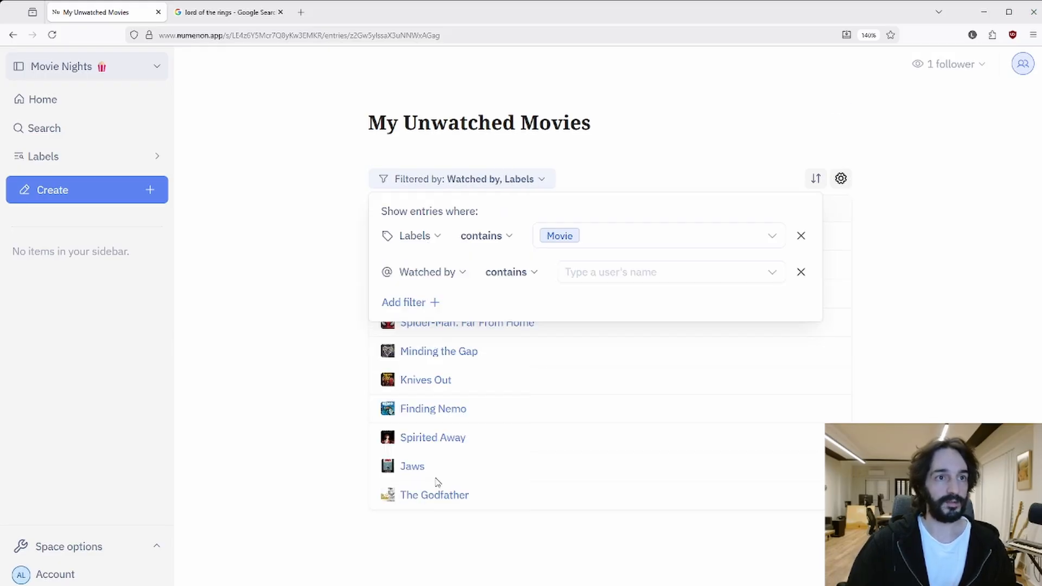
{"action": "left_click", "coordinate": [496, 276]}
{"action": "left_click", "coordinate": [513, 326]}
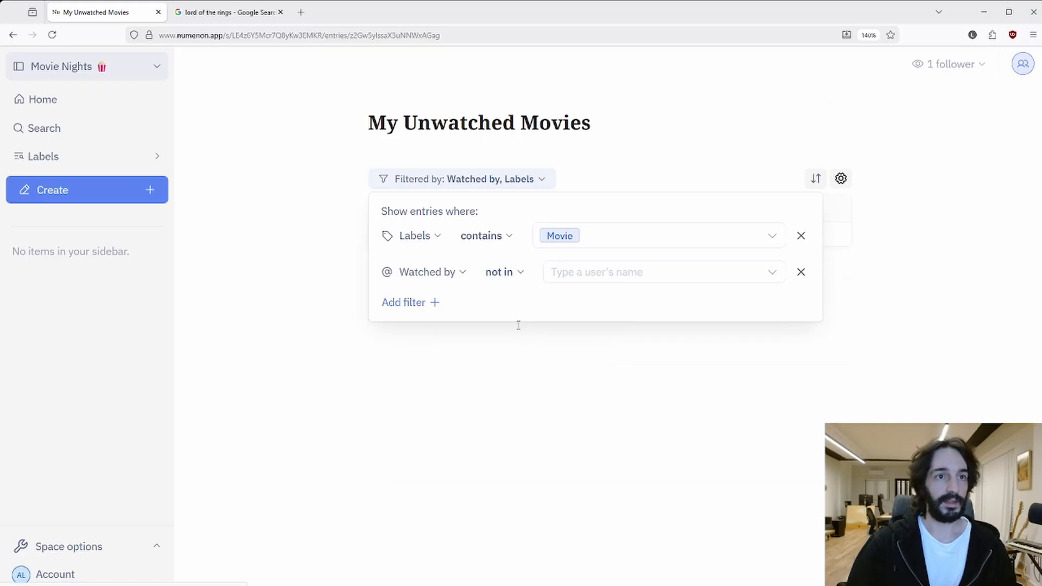
{"action": "left_click", "coordinate": [581, 278]}
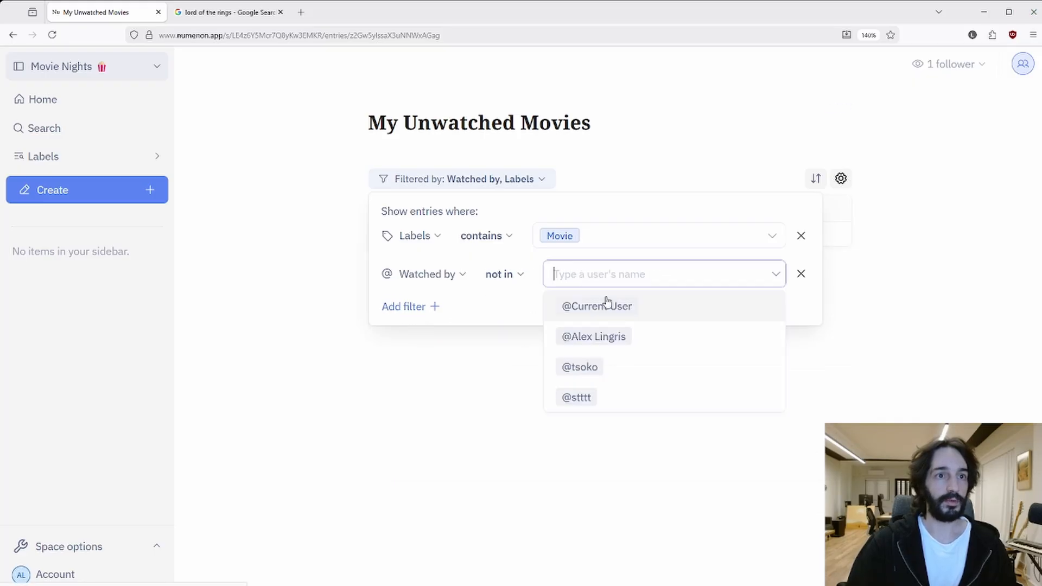
{"action": "left_click", "coordinate": [617, 339]}
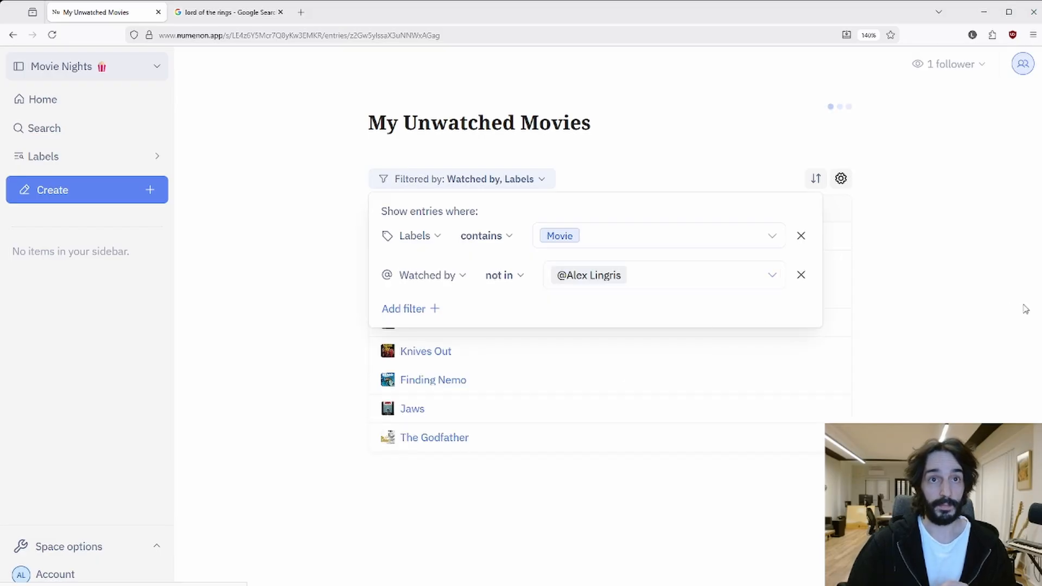
{"action": "left_click", "coordinate": [982, 312]}
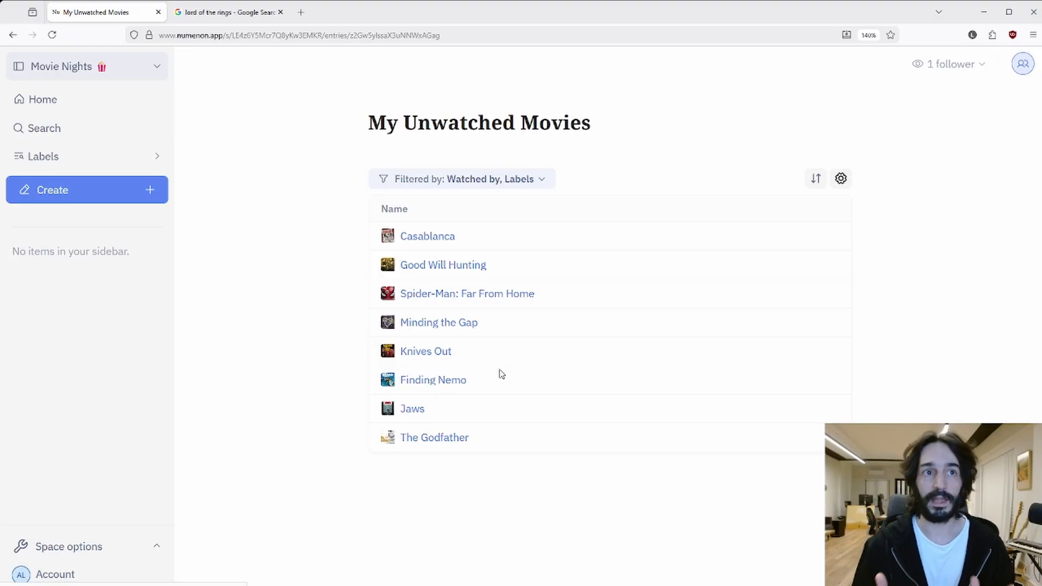
{"action": "left_click", "coordinate": [497, 183]}
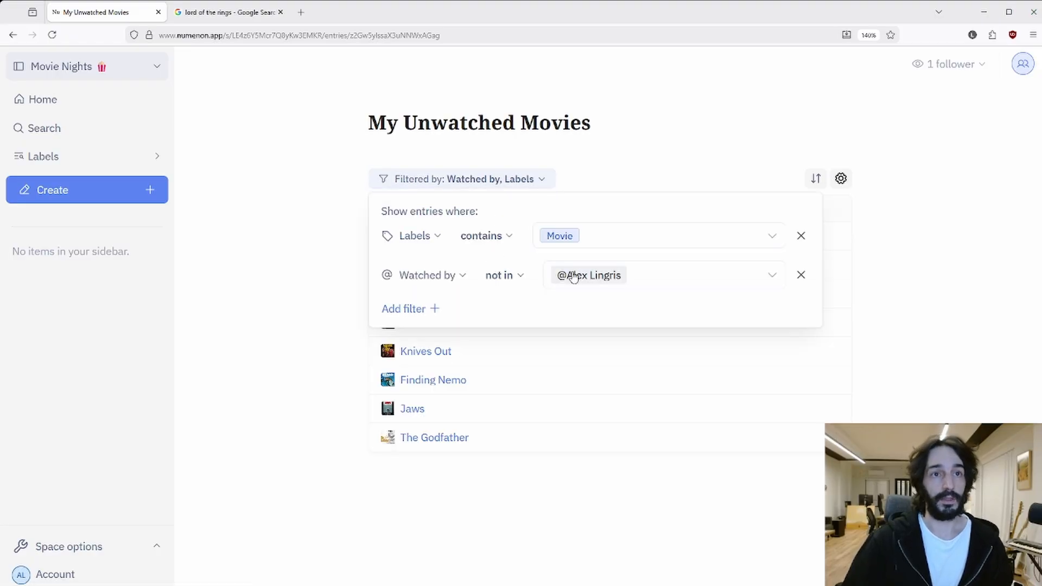
{"action": "left_click", "coordinate": [634, 275]}
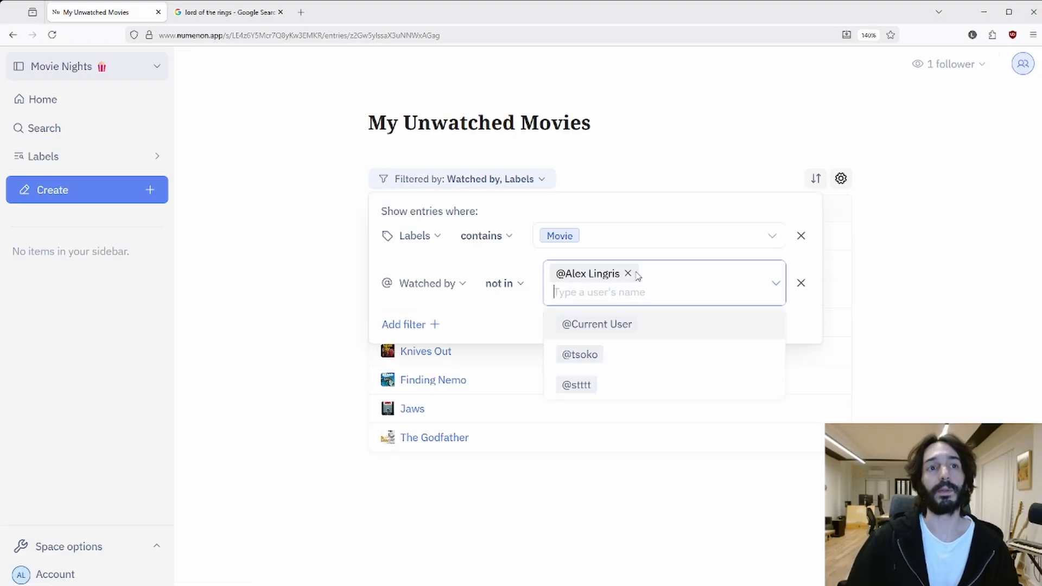
{"action": "left_click", "coordinate": [628, 276]}
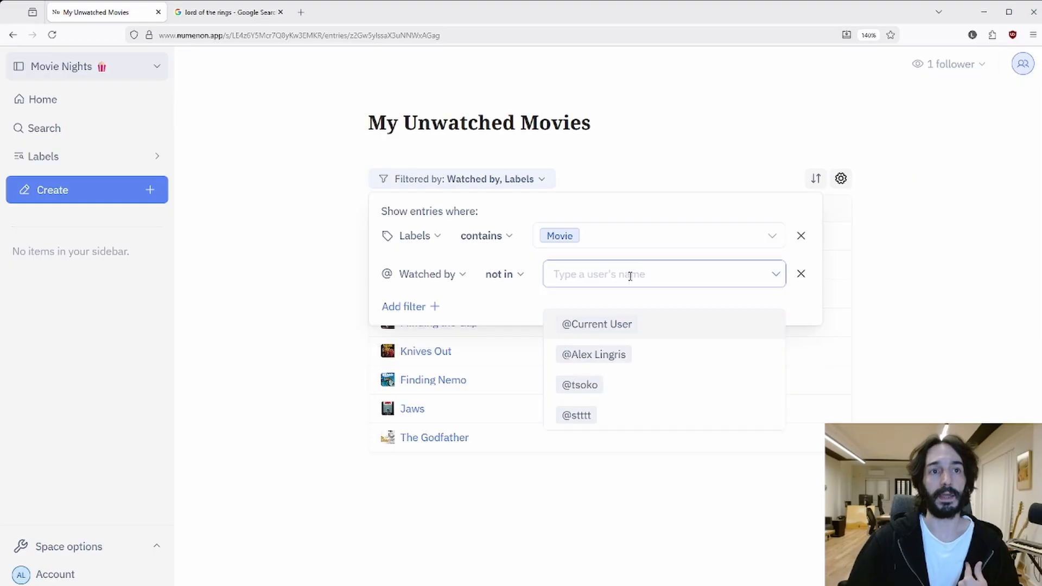
{"action": "left_click", "coordinate": [589, 307]}
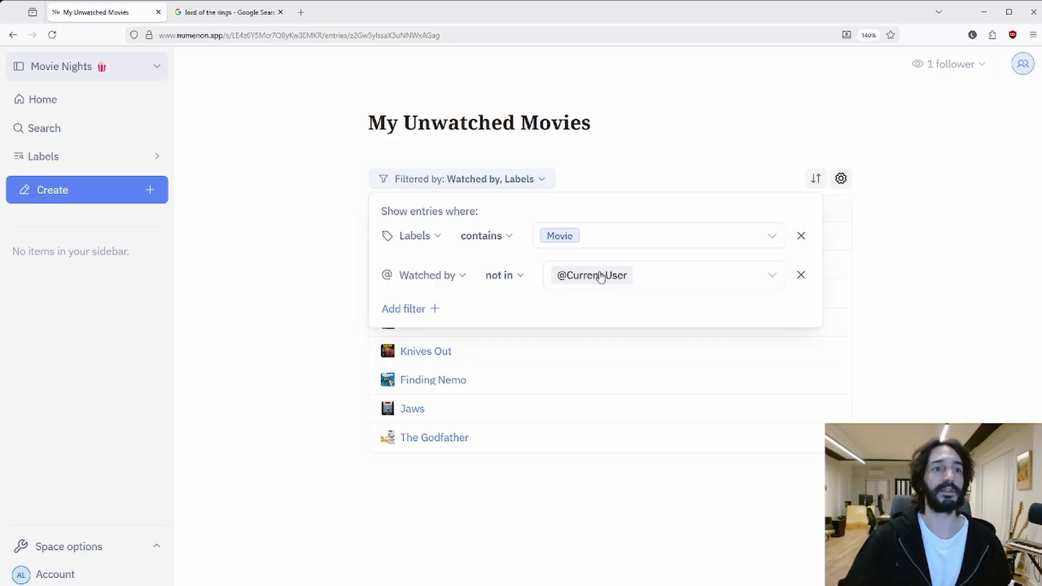
{"action": "left_click", "coordinate": [903, 288]}
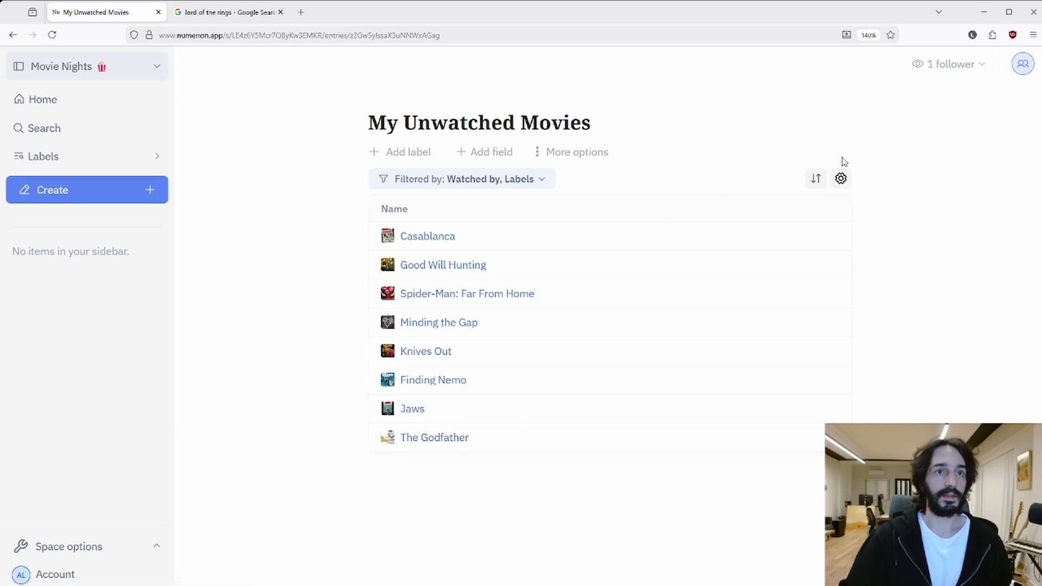
Step: Search the emojis for "mon" and set the monkey covering its eyes as the icon of the "My Unwatched Movies" entry
{"action": "left_click", "coordinate": [590, 152]}
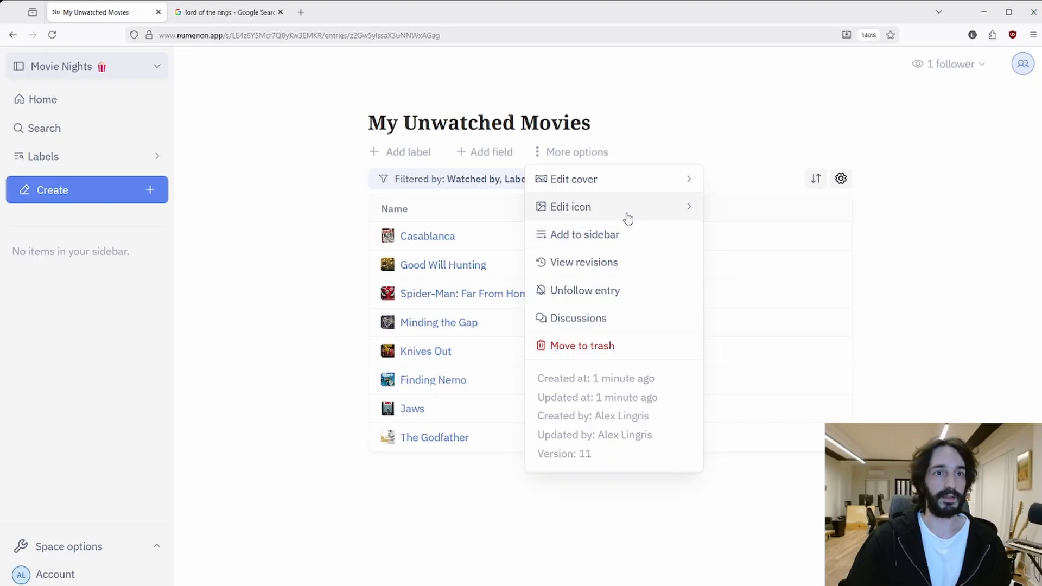
{"action": "mouse_move", "coordinate": [625, 214]}
{"action": "left_click", "coordinate": [765, 265]}
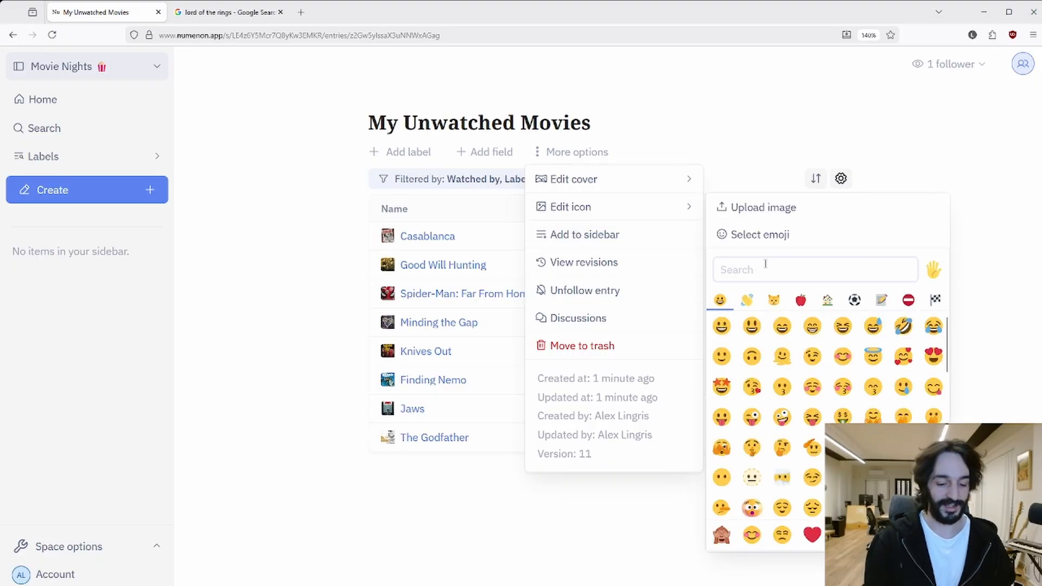
{"action": "type", "text": "mon"}
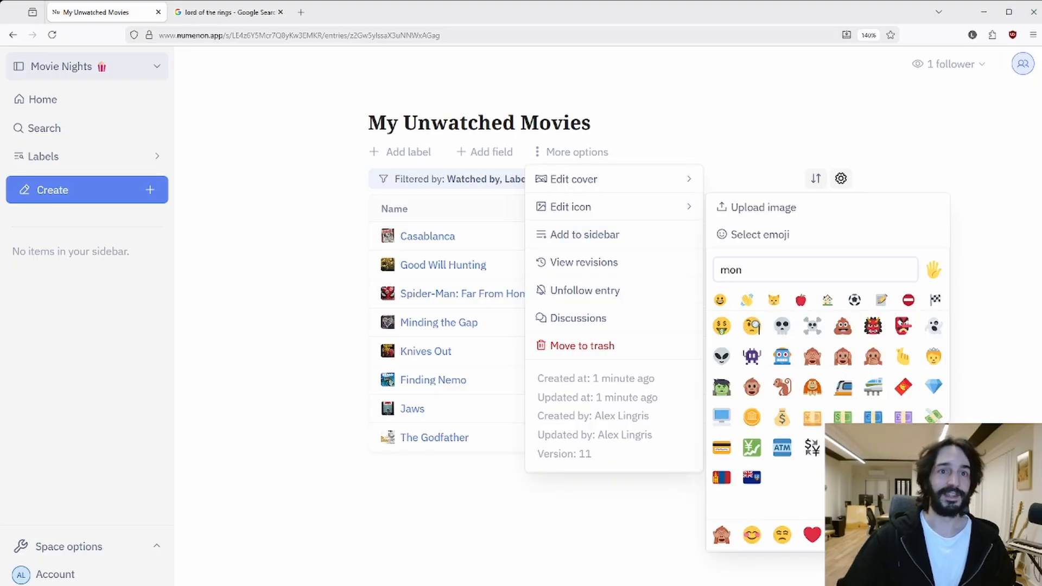
{"action": "left_click", "coordinate": [812, 357]}
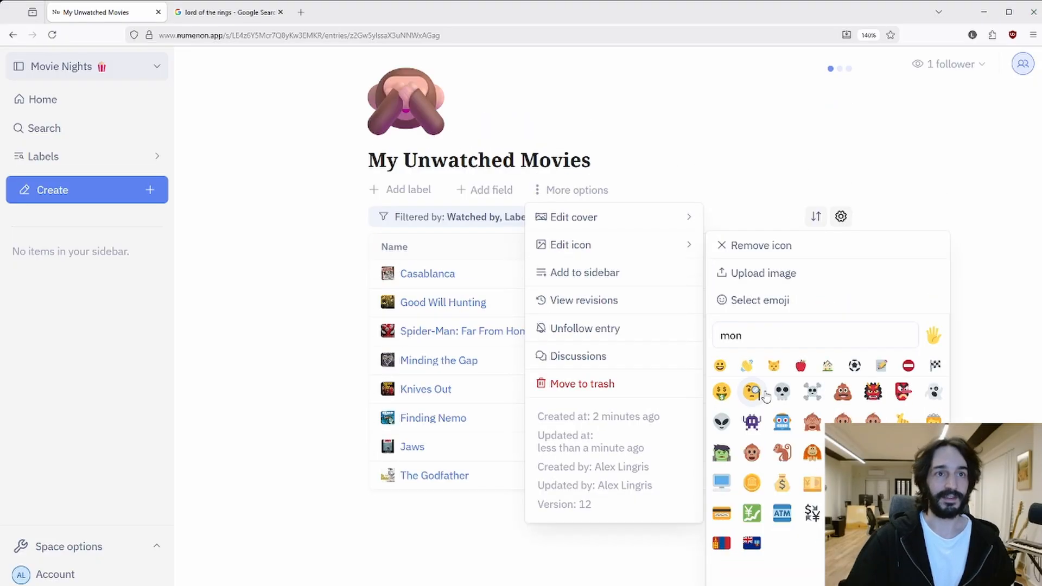
{"action": "left_click", "coordinate": [749, 197]}
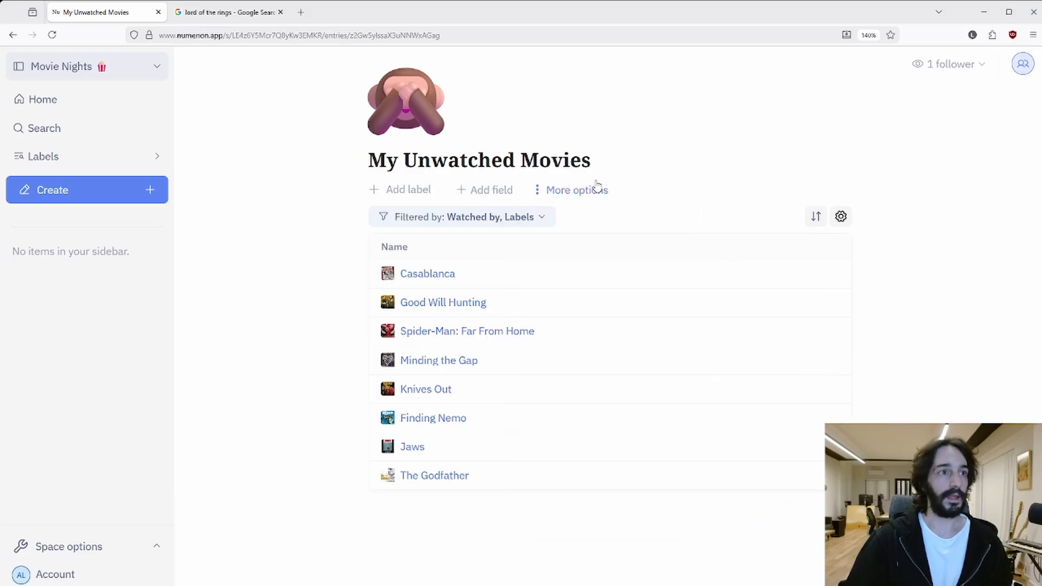
Step: Add the "My Unwatched Movies" entry to the sidebar
{"action": "left_click", "coordinate": [597, 185]}
{"action": "left_click", "coordinate": [583, 273]}
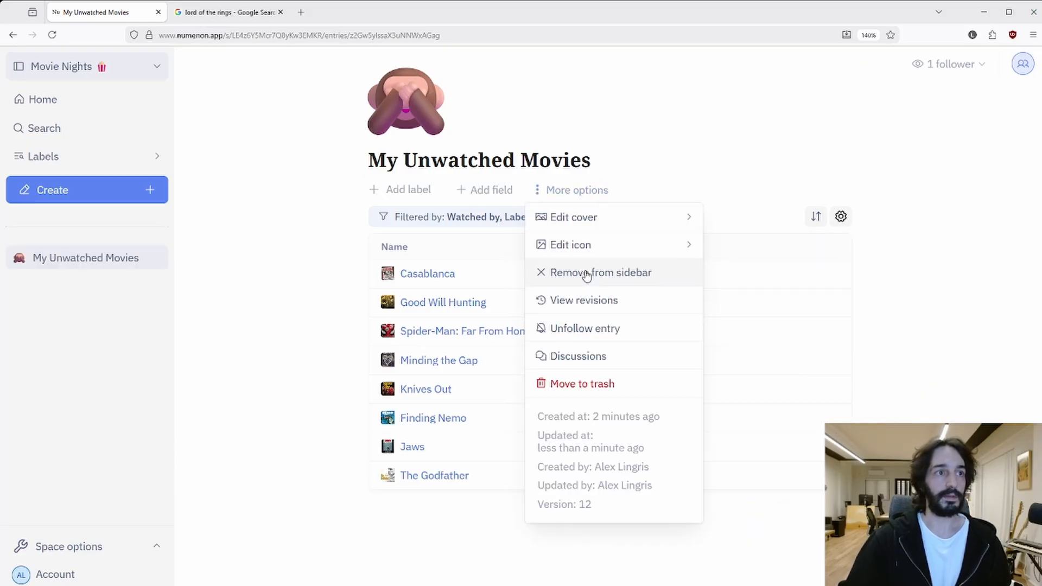
{"action": "left_click", "coordinate": [761, 136]}
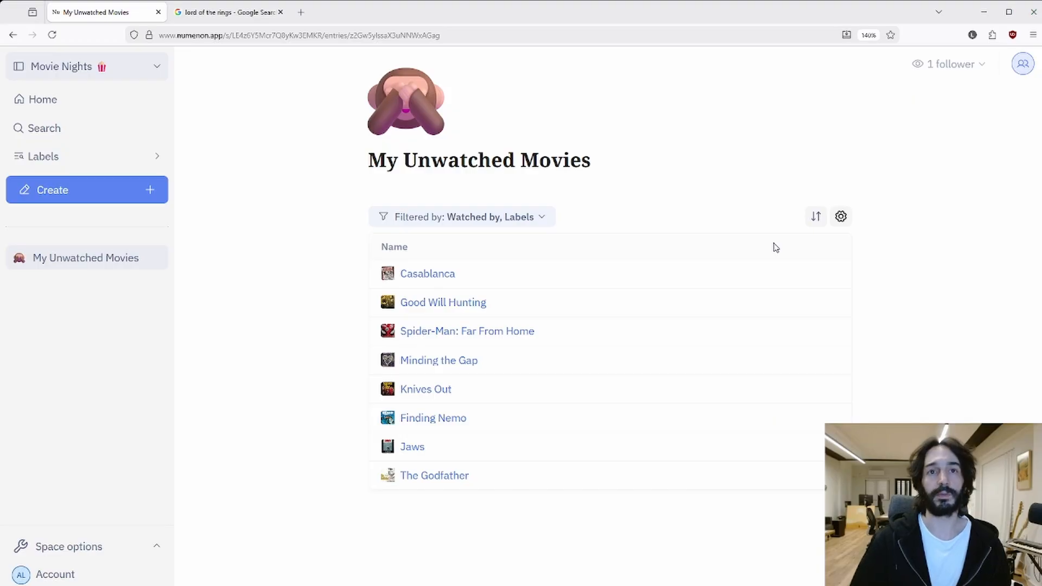
Step: Set the dynamic list's layout to Gallery with Small card size and Icon as the cover field
{"action": "left_click", "coordinate": [841, 216]}
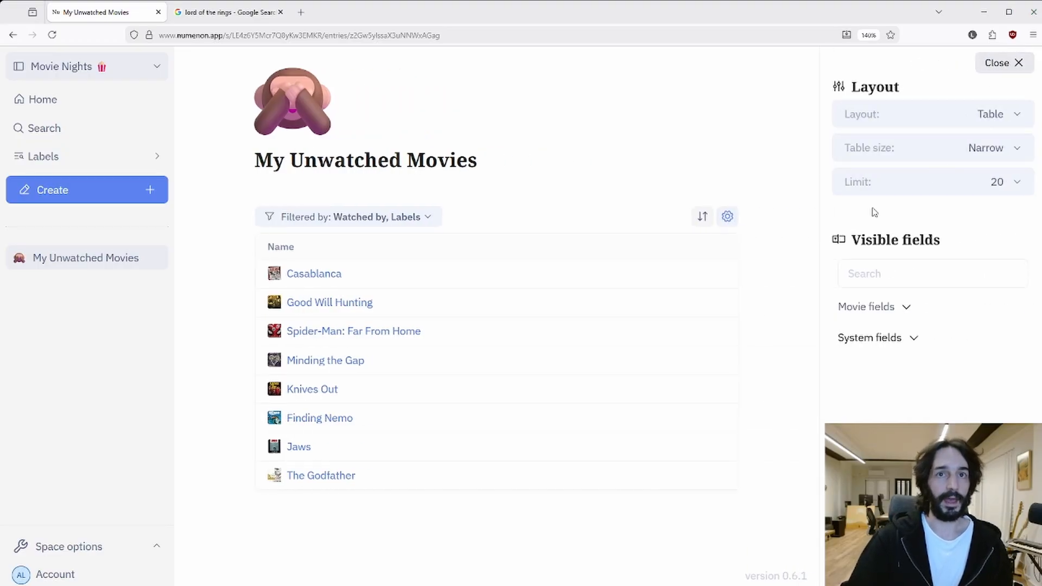
{"action": "left_click", "coordinate": [976, 115]}
{"action": "left_click", "coordinate": [915, 170]}
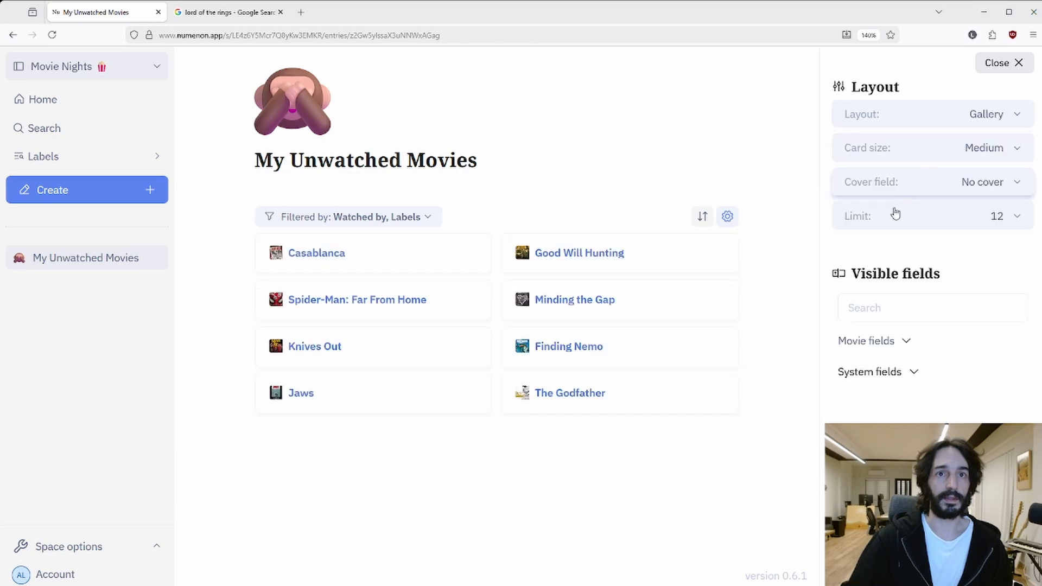
{"action": "left_click", "coordinate": [984, 160]}
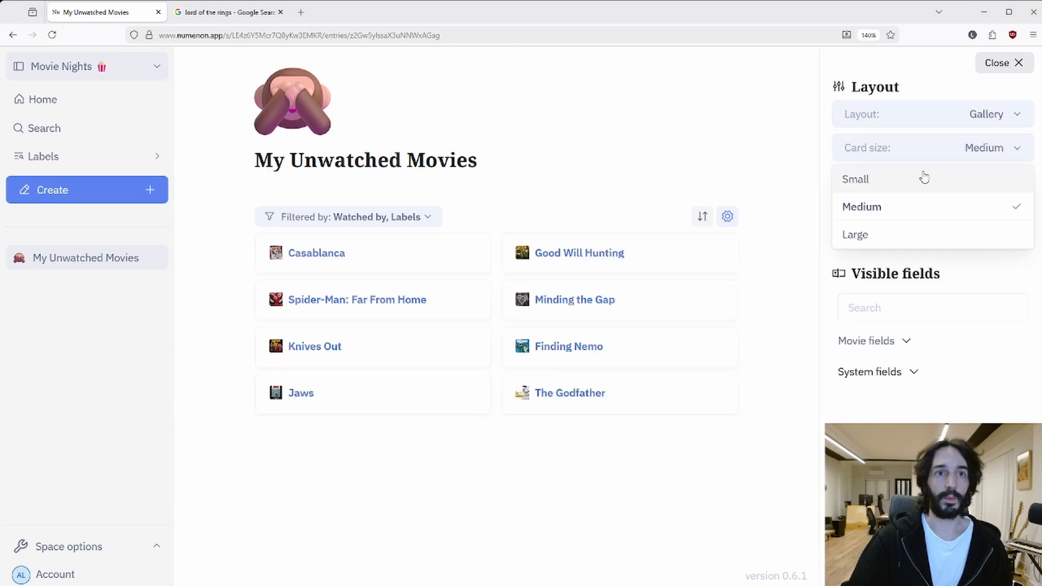
{"action": "left_click", "coordinate": [923, 178]}
{"action": "left_click", "coordinate": [972, 184]}
{"action": "left_click", "coordinate": [892, 248]}
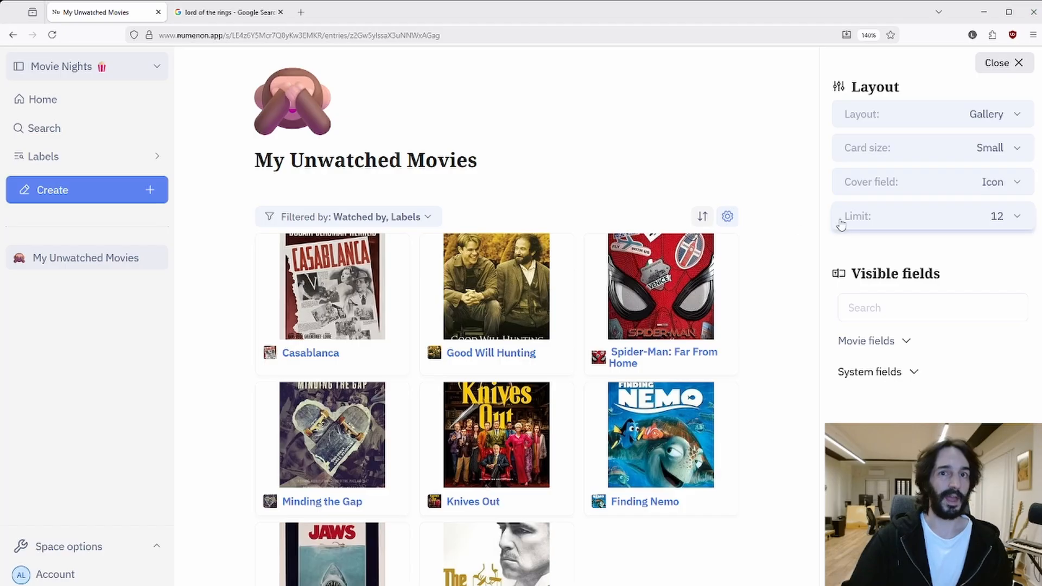
{"action": "scroll", "coordinate": [917, 260], "scroll_direction": "down", "scroll_amount": 2}
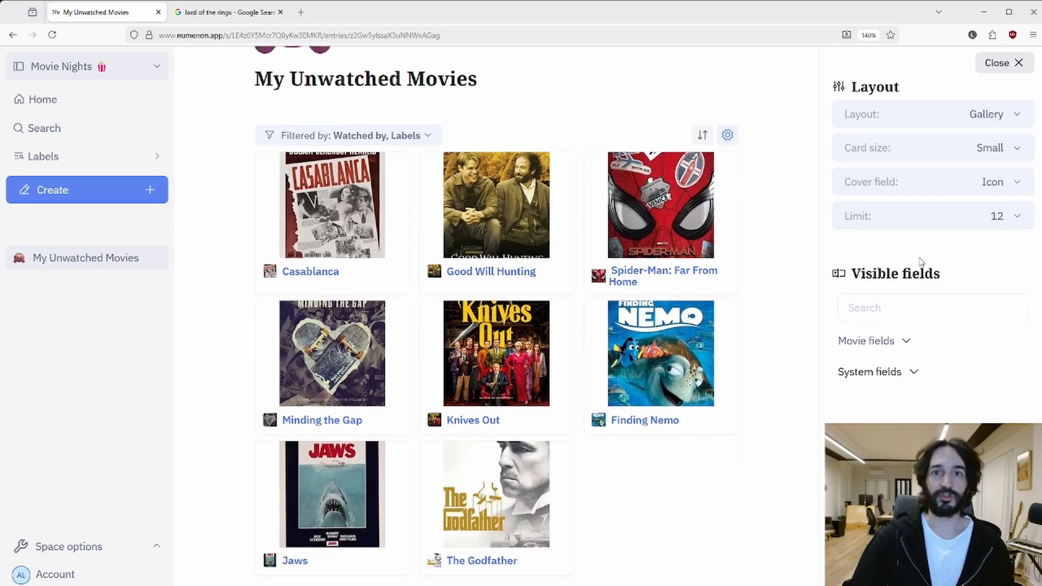
Step: Make the Popcornmeter field visible on the gallery cards and show its field label
{"action": "left_click", "coordinate": [868, 337]}
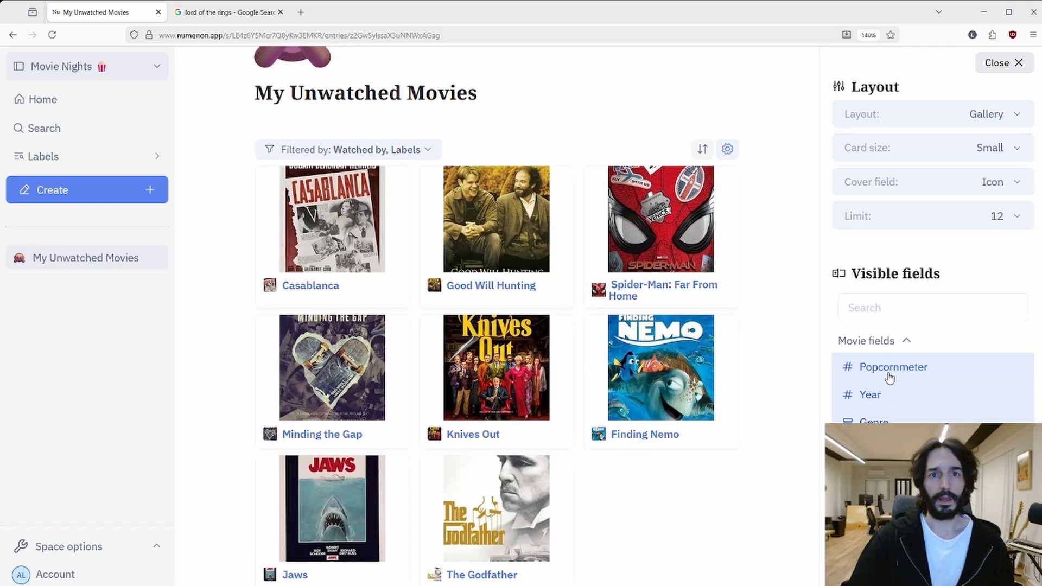
{"action": "left_click", "coordinate": [889, 374]}
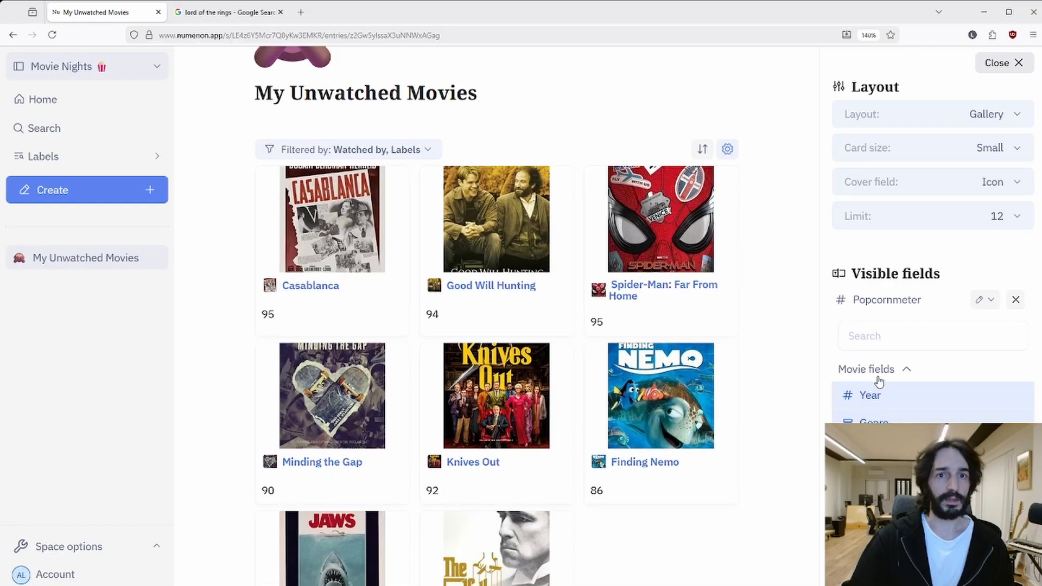
{"action": "left_click", "coordinate": [979, 301]}
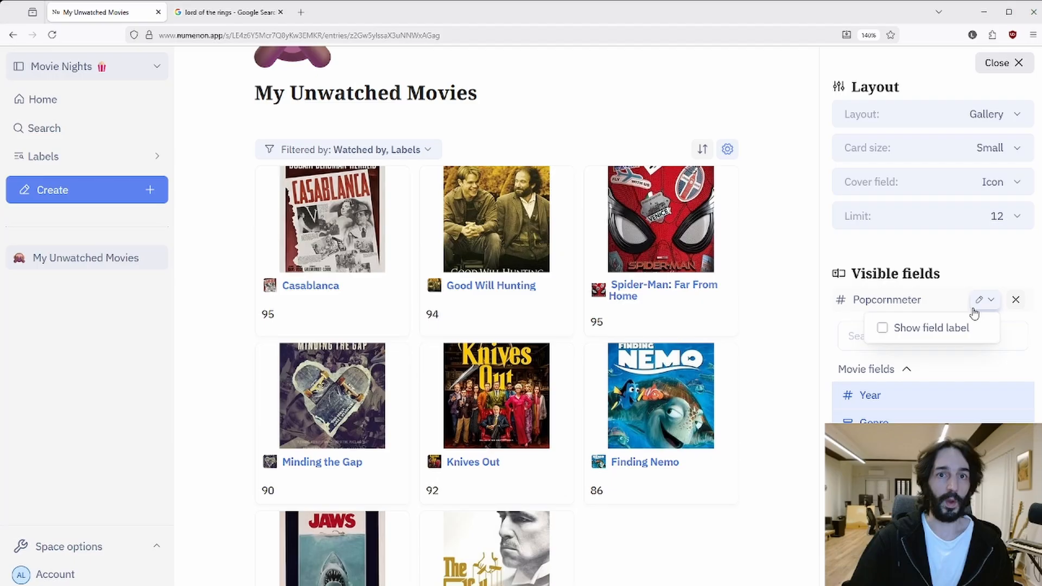
{"action": "left_click", "coordinate": [927, 329]}
{"action": "left_click", "coordinate": [1020, 285]}
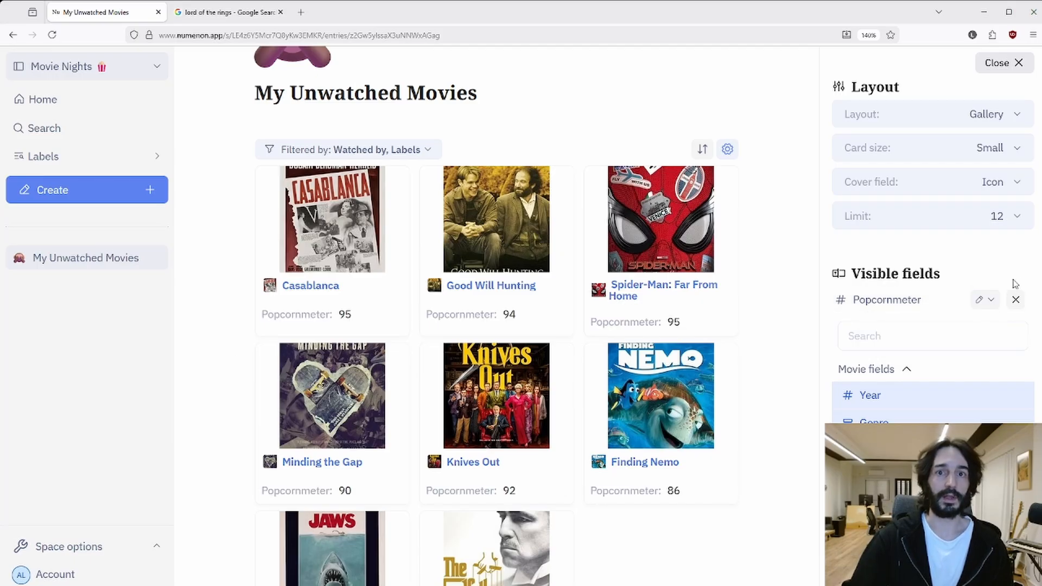
Step: Make the Year field visible on the gallery cards with its field label and close the layout settings
{"action": "left_click", "coordinate": [880, 396]}
{"action": "left_click", "coordinate": [982, 328]}
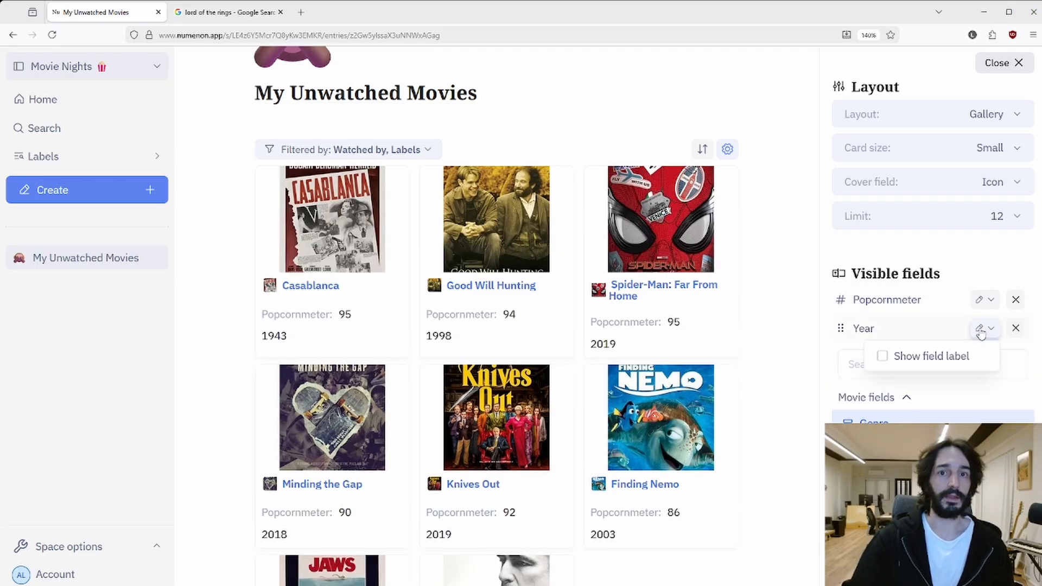
{"action": "left_click", "coordinate": [954, 356]}
{"action": "left_click", "coordinate": [999, 65]}
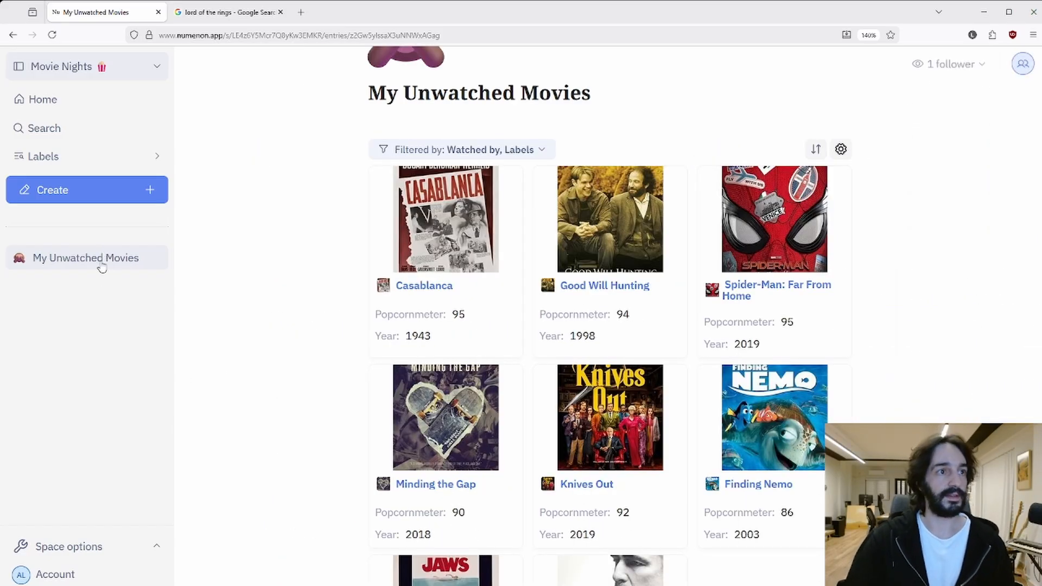
{"action": "scroll", "coordinate": [434, 201], "scroll_direction": "up", "scroll_amount": 2}
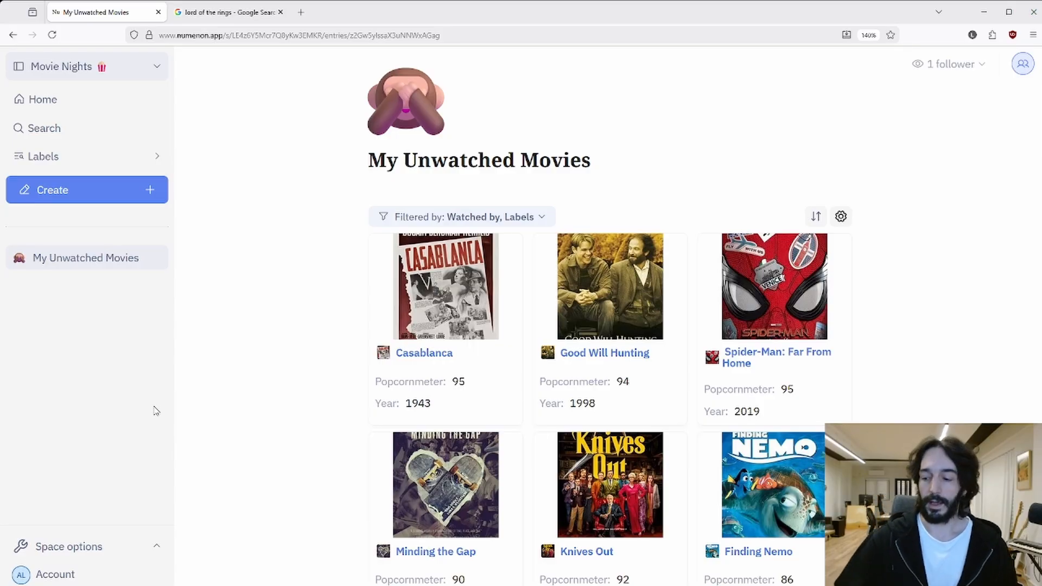
Step: Create a new entry named "Next Movie night" with Public access
{"action": "left_click", "coordinate": [83, 193]}
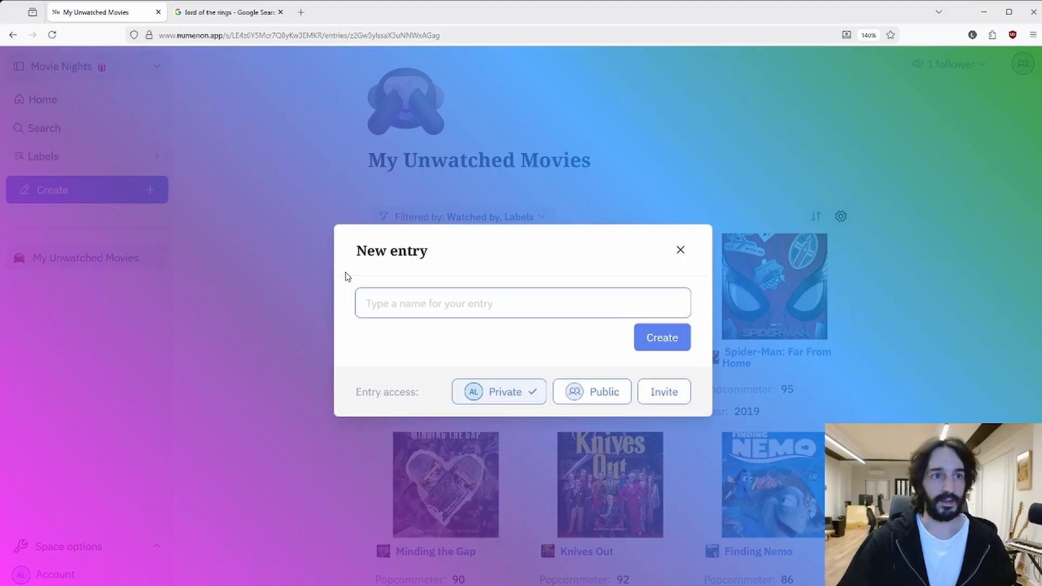
{"action": "type", "text": "Next Moc"}
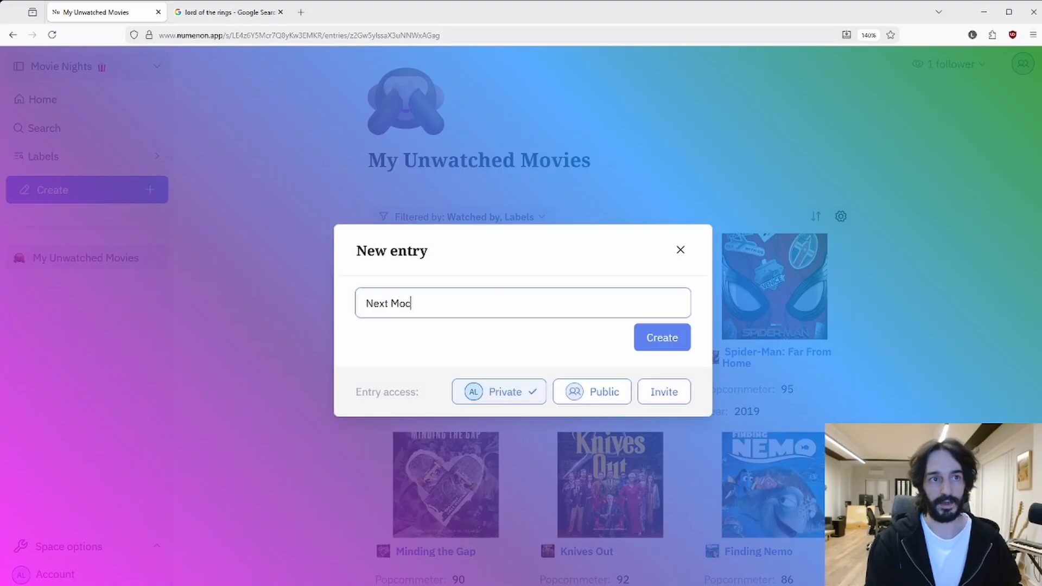
{"action": "key", "text": "BackSpace"}
{"action": "type", "text": "vie "}
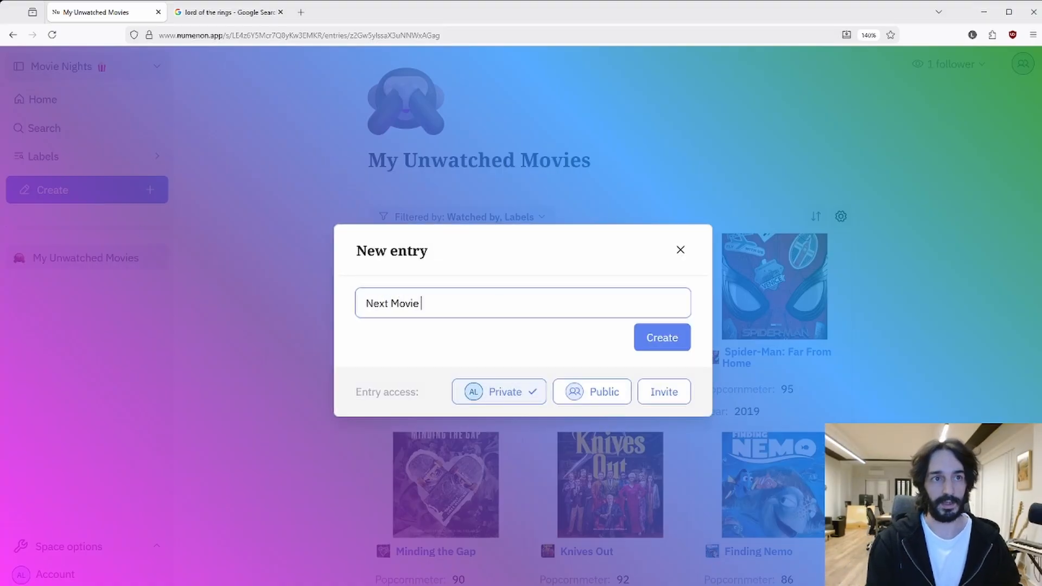
{"action": "type", "text": "night"}
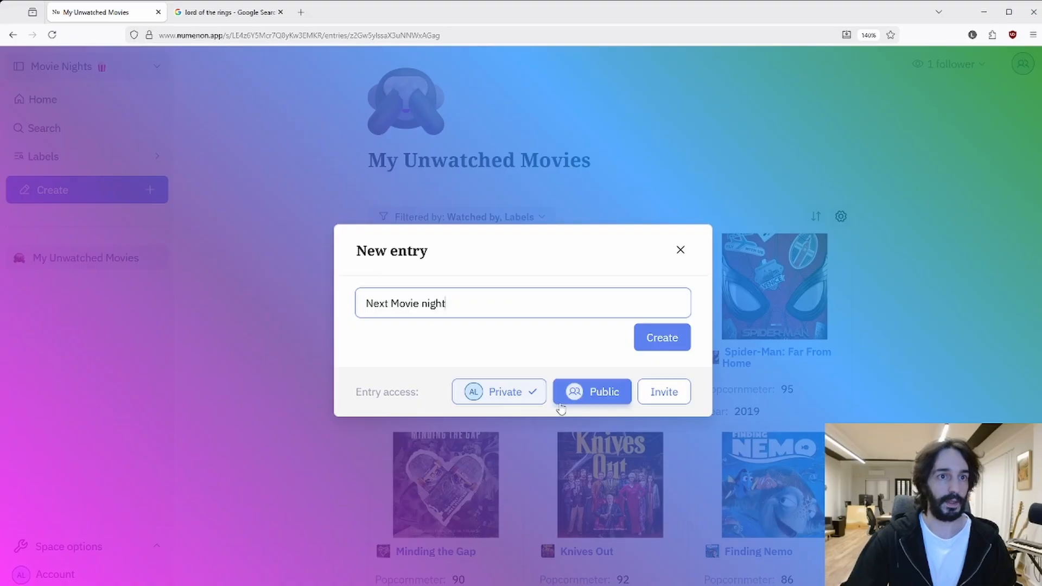
{"action": "left_click", "coordinate": [588, 392]}
{"action": "left_click", "coordinate": [649, 343]}
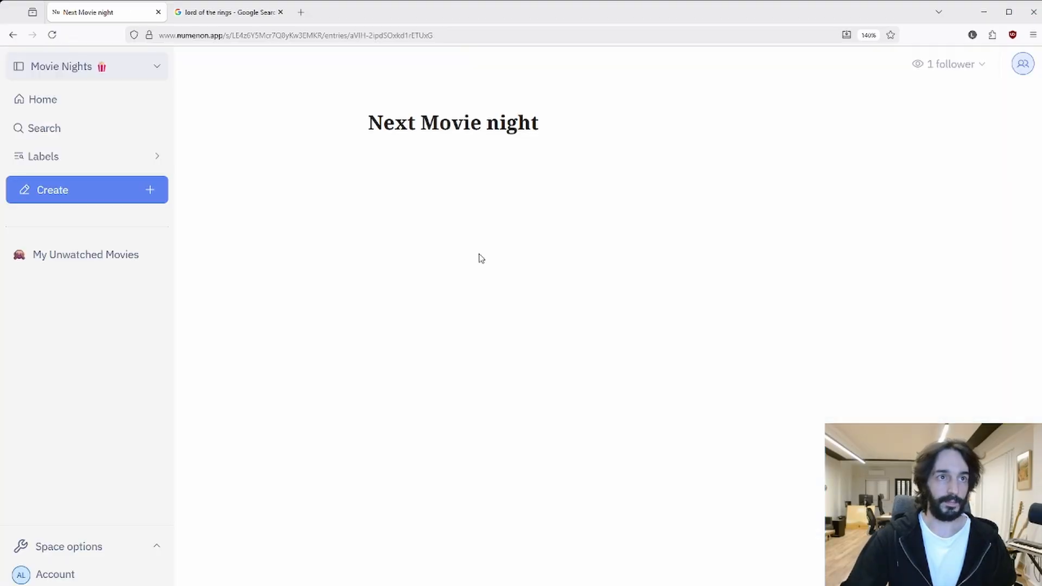
Step: Insert a dynamic list in the "Next Movie night" entry that lists entries labelled Movie
{"action": "type", "text": "/dyn"}
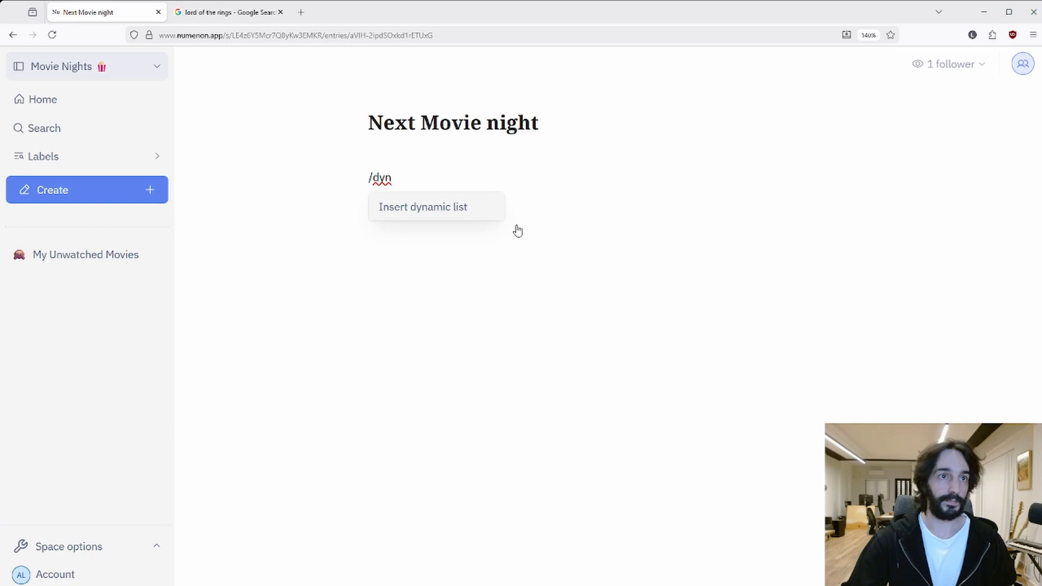
{"action": "left_click", "coordinate": [463, 212]}
{"action": "left_click", "coordinate": [426, 181]}
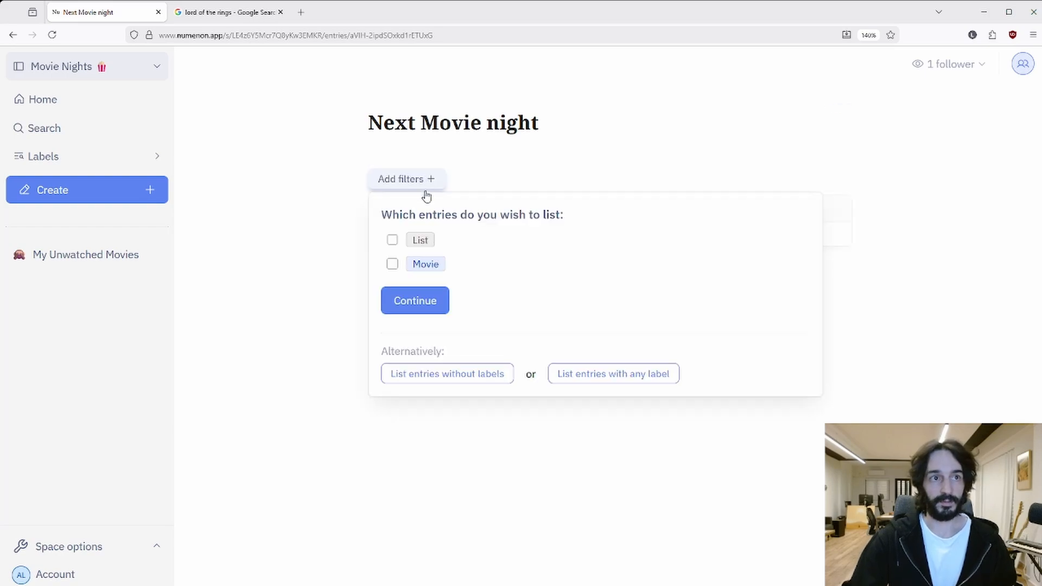
{"action": "left_click", "coordinate": [391, 264]}
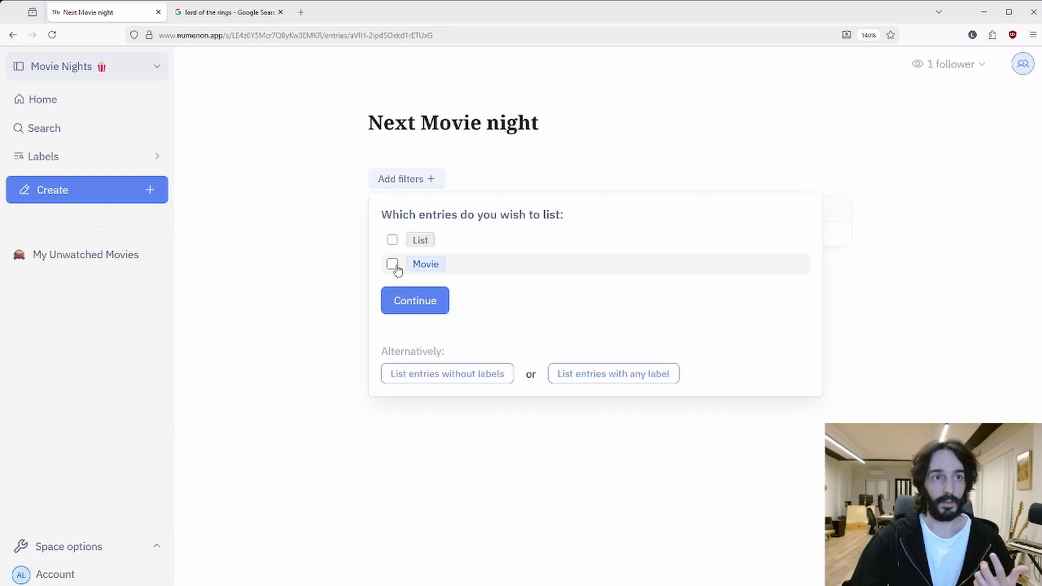
{"action": "left_click", "coordinate": [418, 301]}
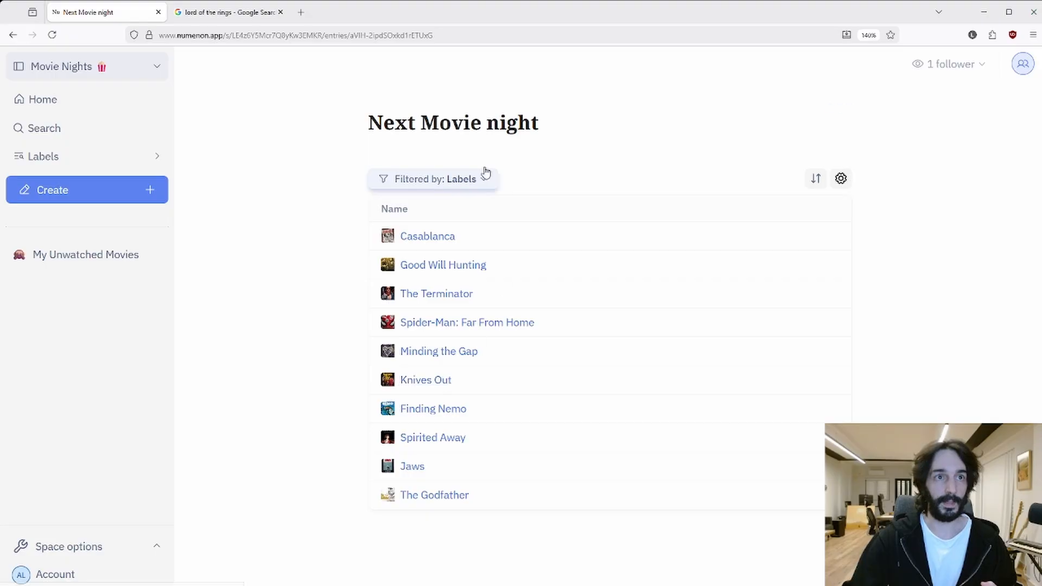
Step: Add a second filter to the dynamic list on the Watched by field with the "not in" condition
{"action": "left_click", "coordinate": [473, 181]}
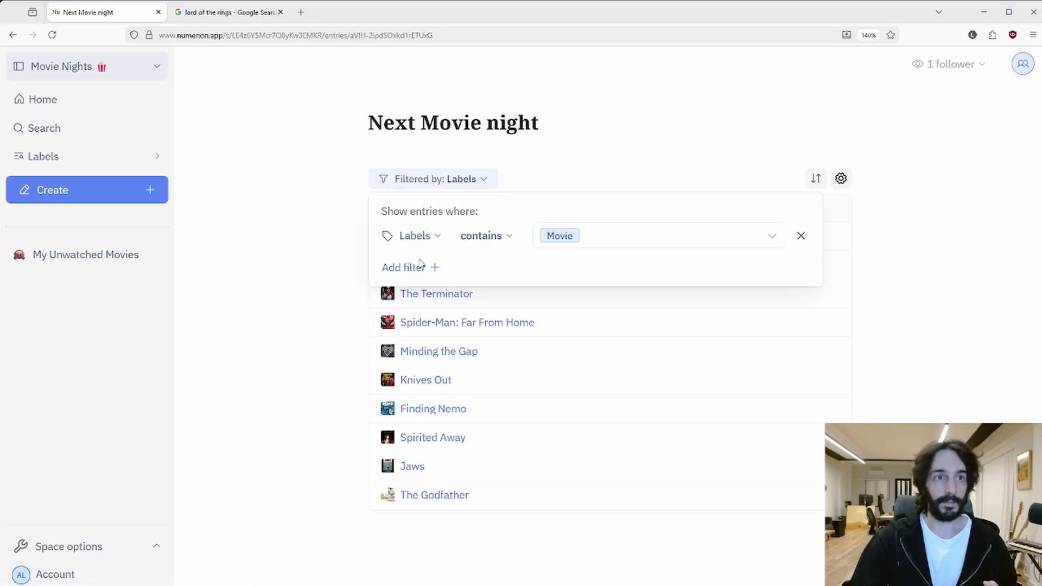
{"action": "left_click", "coordinate": [421, 268]}
{"action": "left_click", "coordinate": [420, 276]}
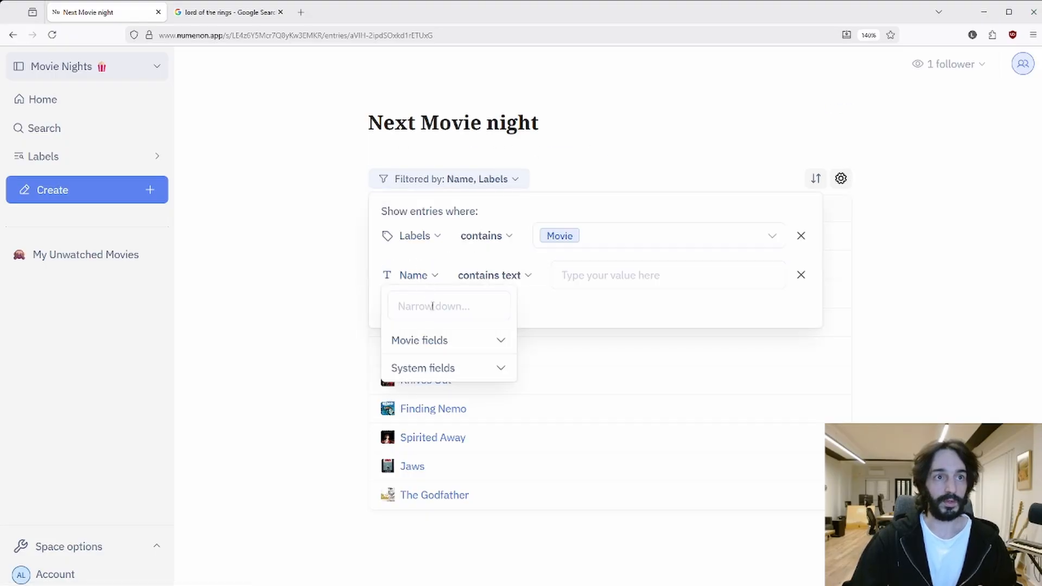
{"action": "left_click", "coordinate": [429, 340]}
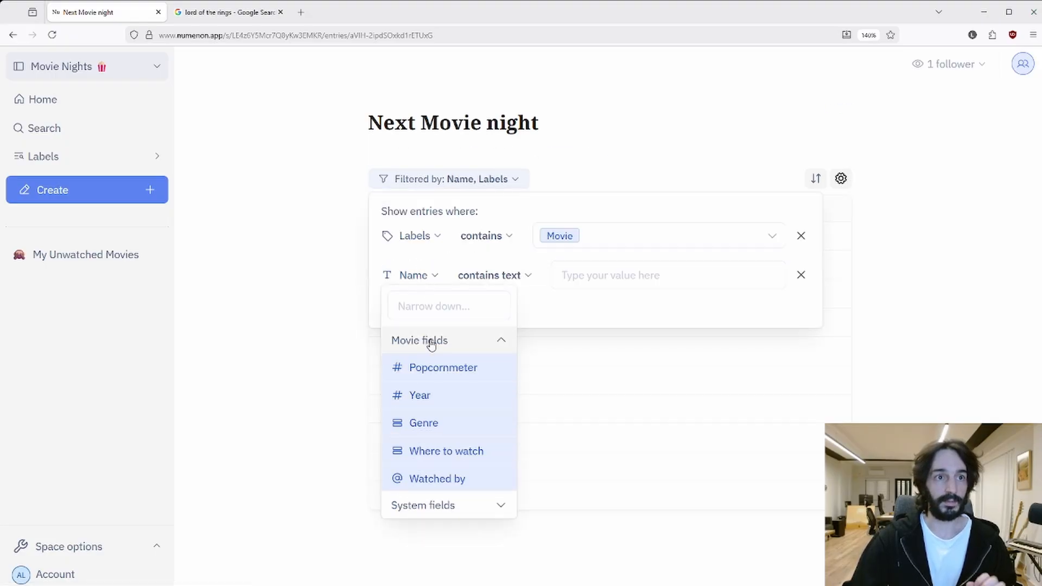
{"action": "left_click", "coordinate": [444, 477]}
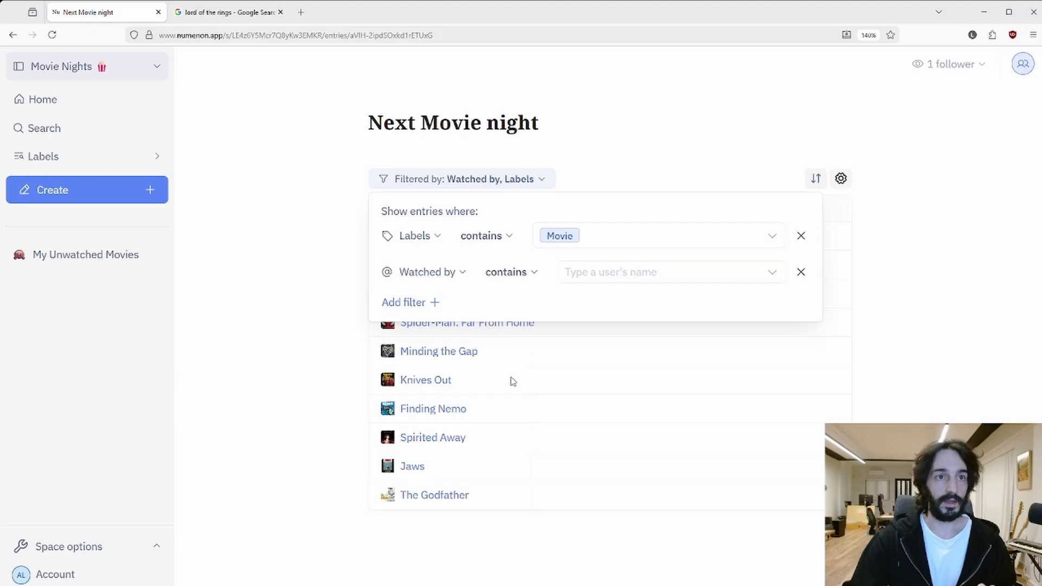
{"action": "left_click", "coordinate": [503, 279]}
{"action": "left_click", "coordinate": [507, 324]}
Step: Set the Watched by filter's users to the first two individual members offered after Current User, and close the filters
{"action": "left_click", "coordinate": [586, 270]}
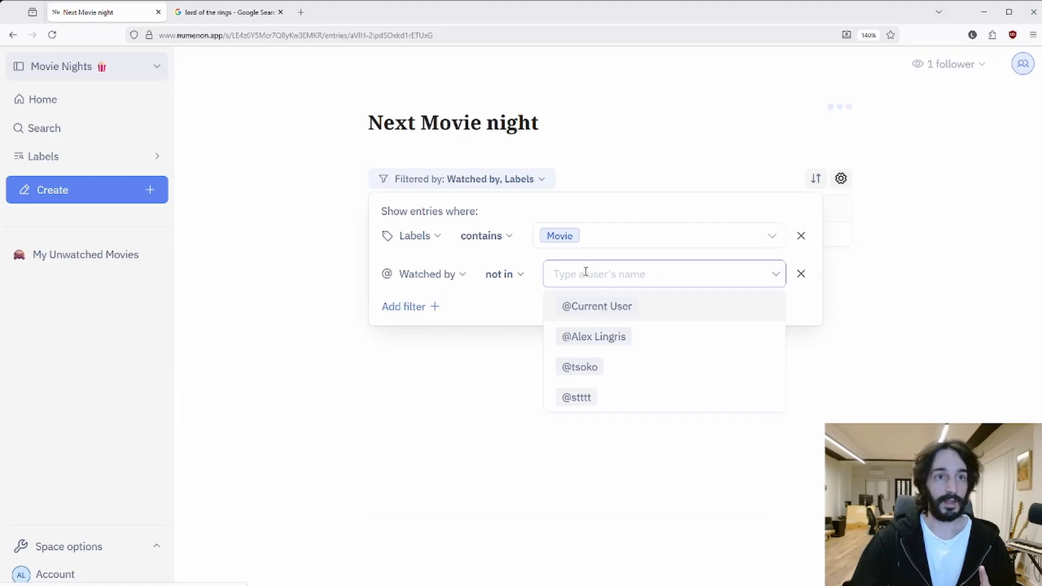
{"action": "left_click", "coordinate": [599, 329]}
{"action": "left_click", "coordinate": [652, 280]}
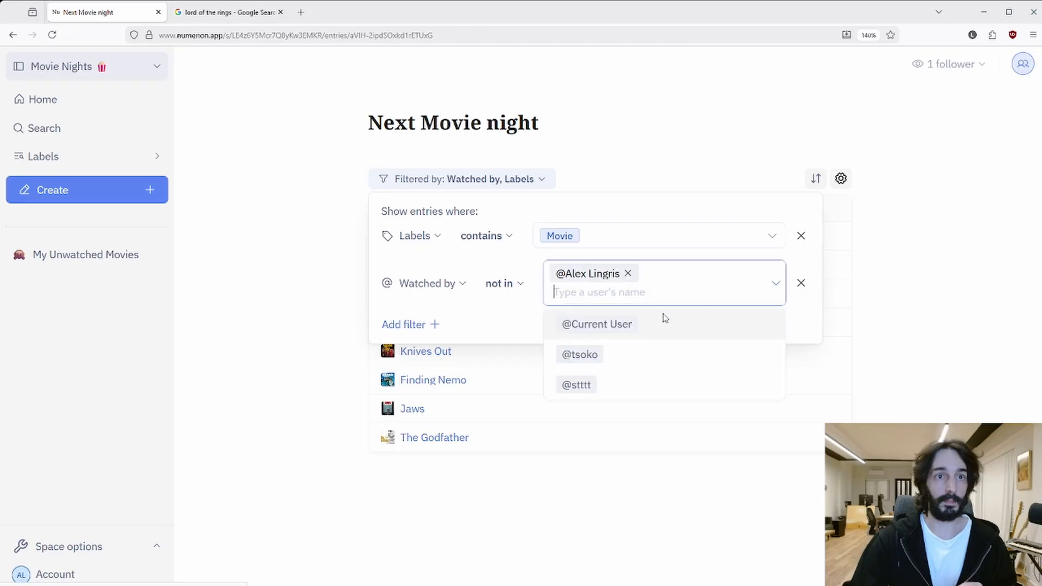
{"action": "left_click", "coordinate": [648, 354]}
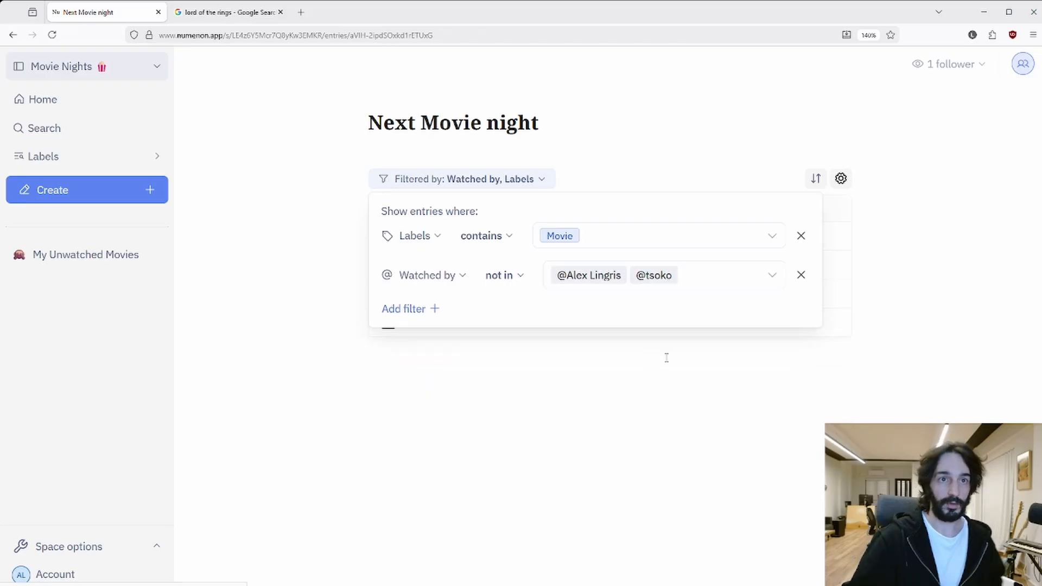
{"action": "left_click", "coordinate": [750, 389]}
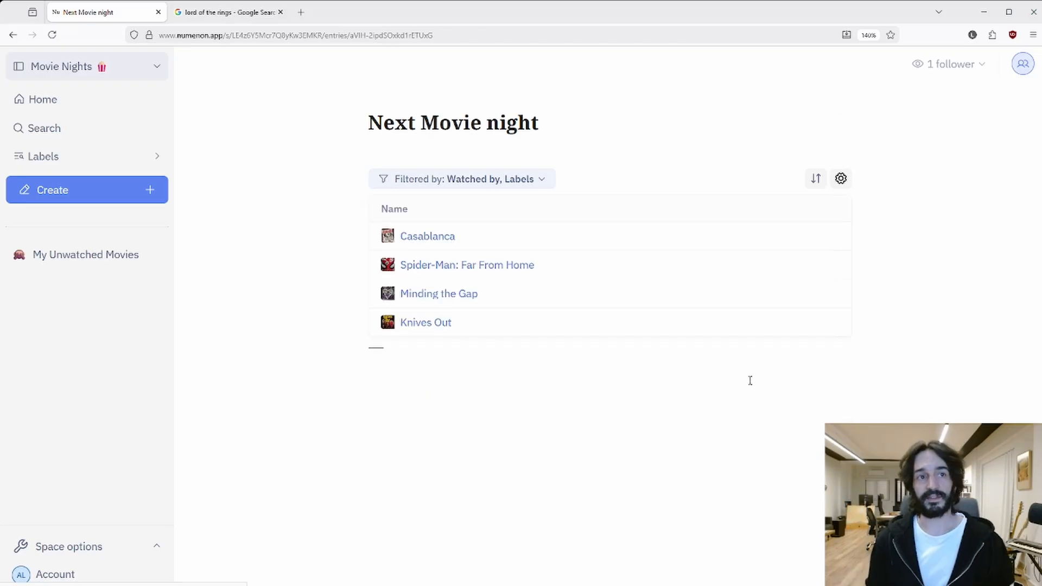